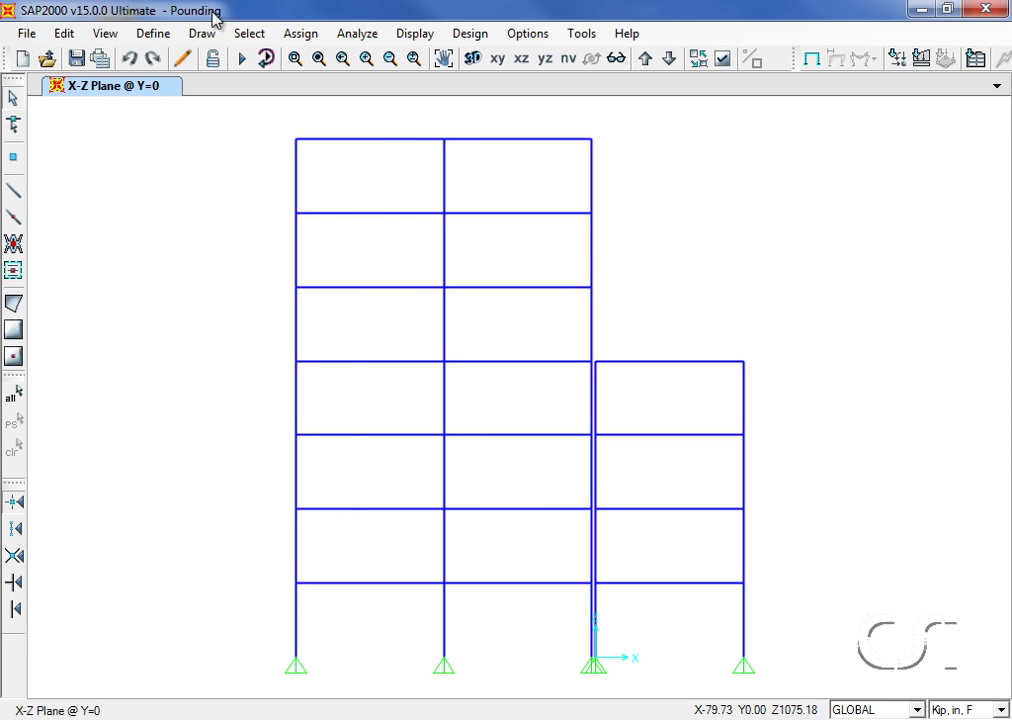
# Add a Gap-type link/support property named GAP with direction U1 checked as NonLinear
pyautogui.click(164, 37)
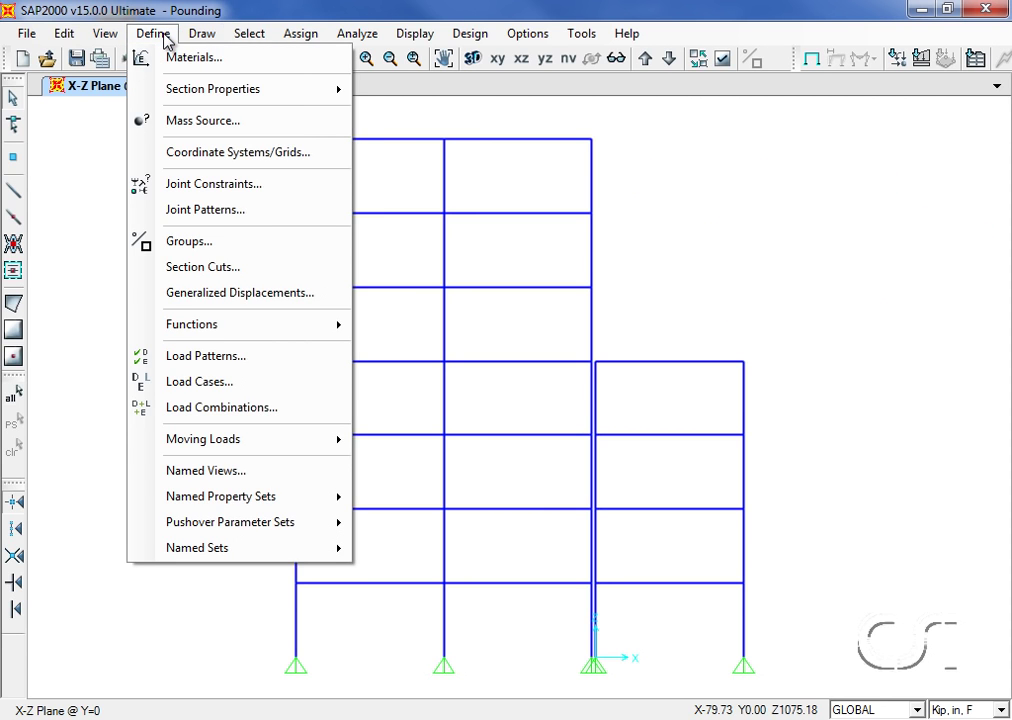
pyautogui.moveTo(172, 91)
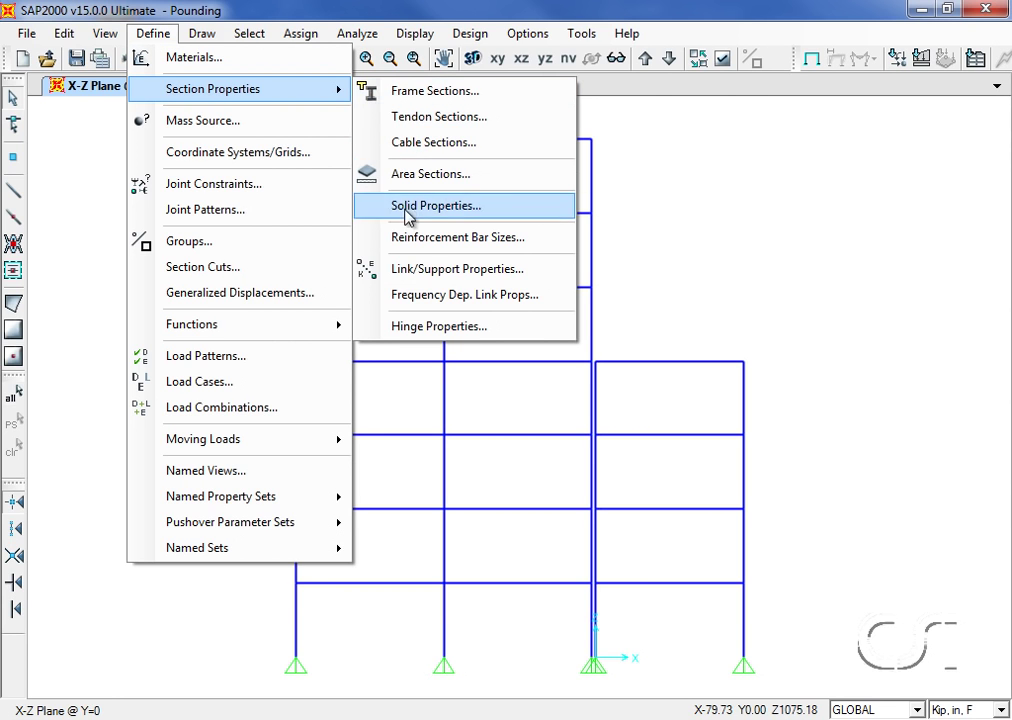
pyautogui.click(470, 276)
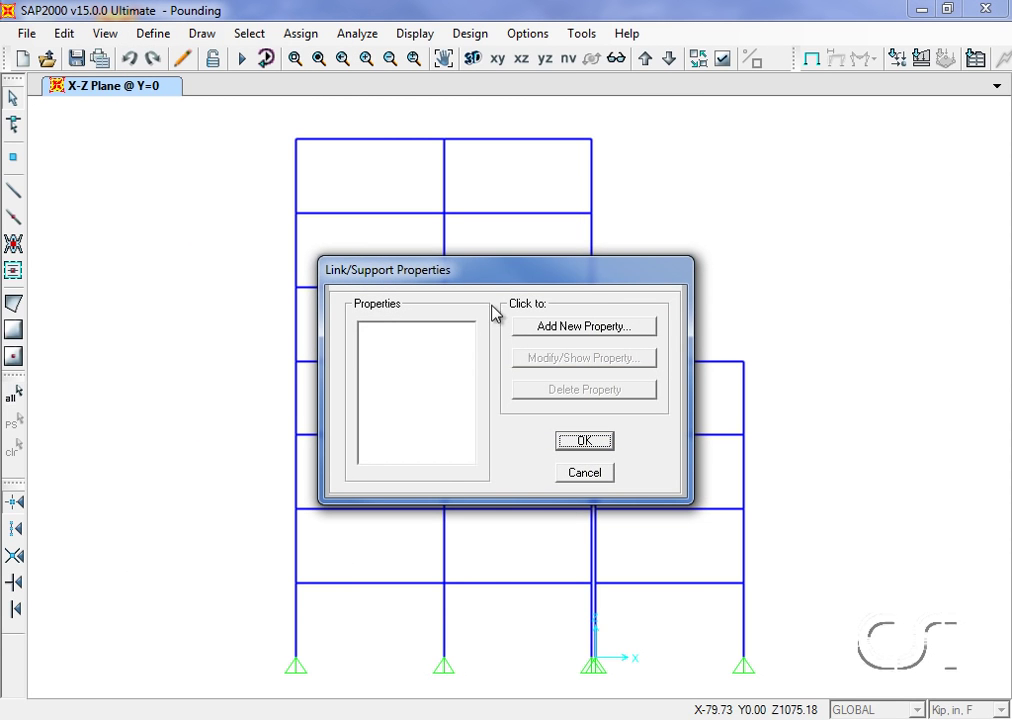
pyautogui.click(561, 334)
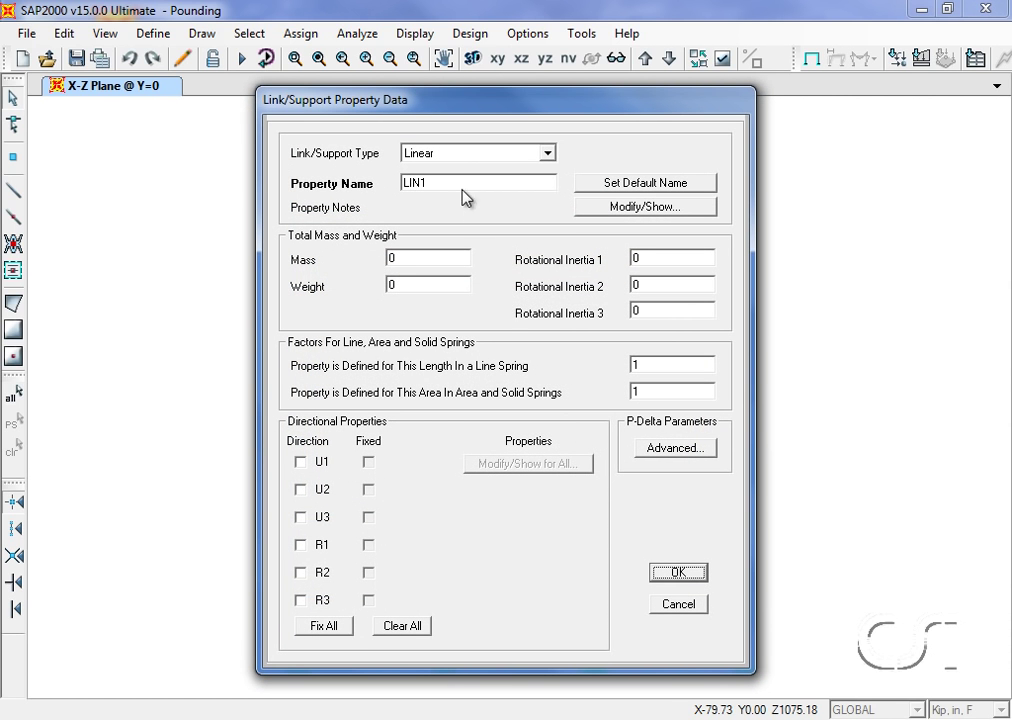
pyautogui.click(457, 155)
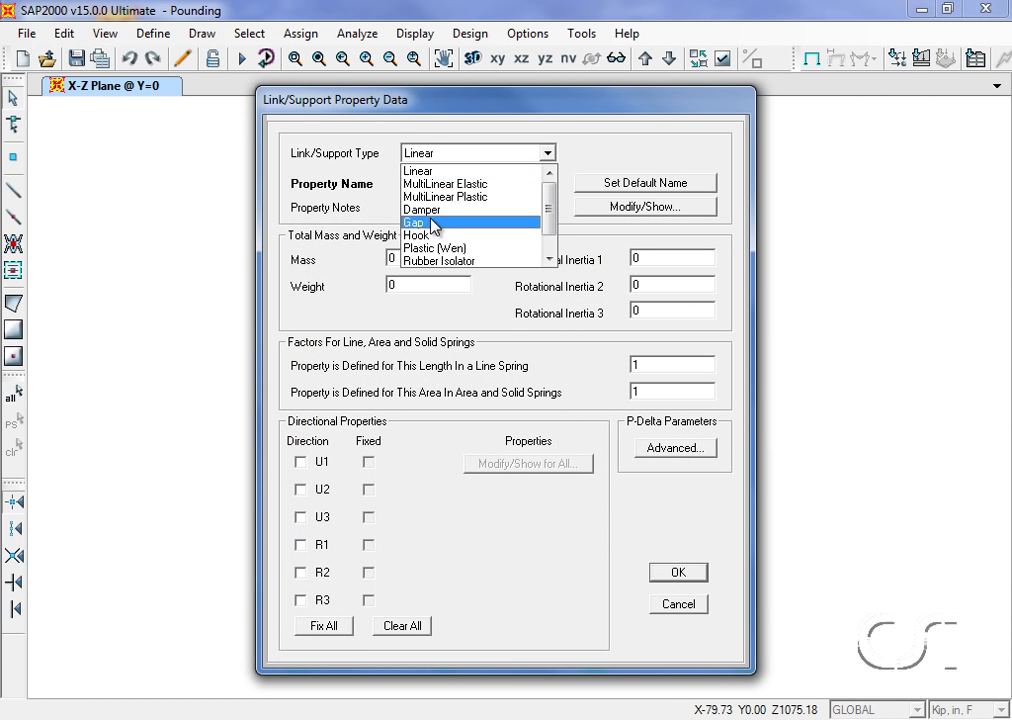
pyautogui.click(440, 229)
pyautogui.doubleClick(438, 183)
pyautogui.write('GAP')
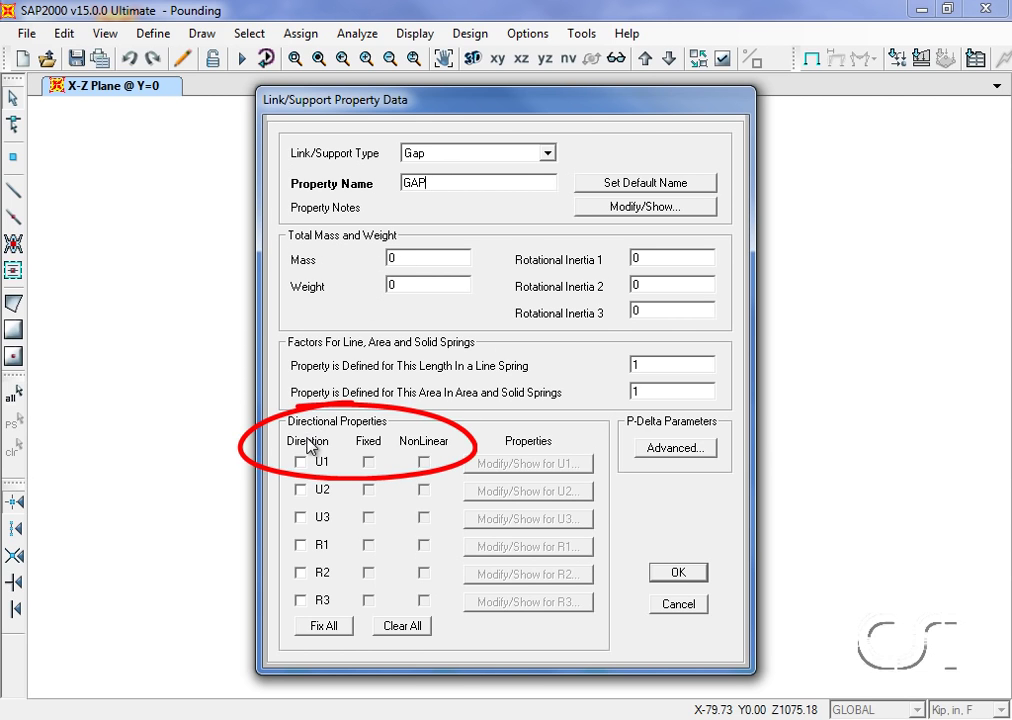
pyautogui.click(301, 462)
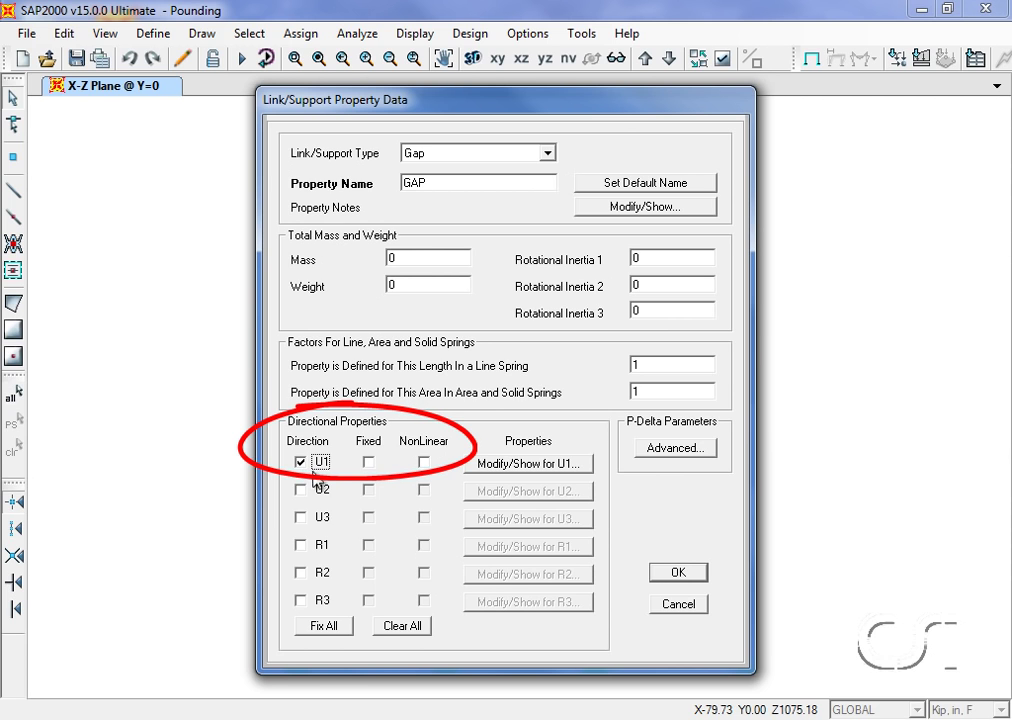
pyautogui.click(424, 463)
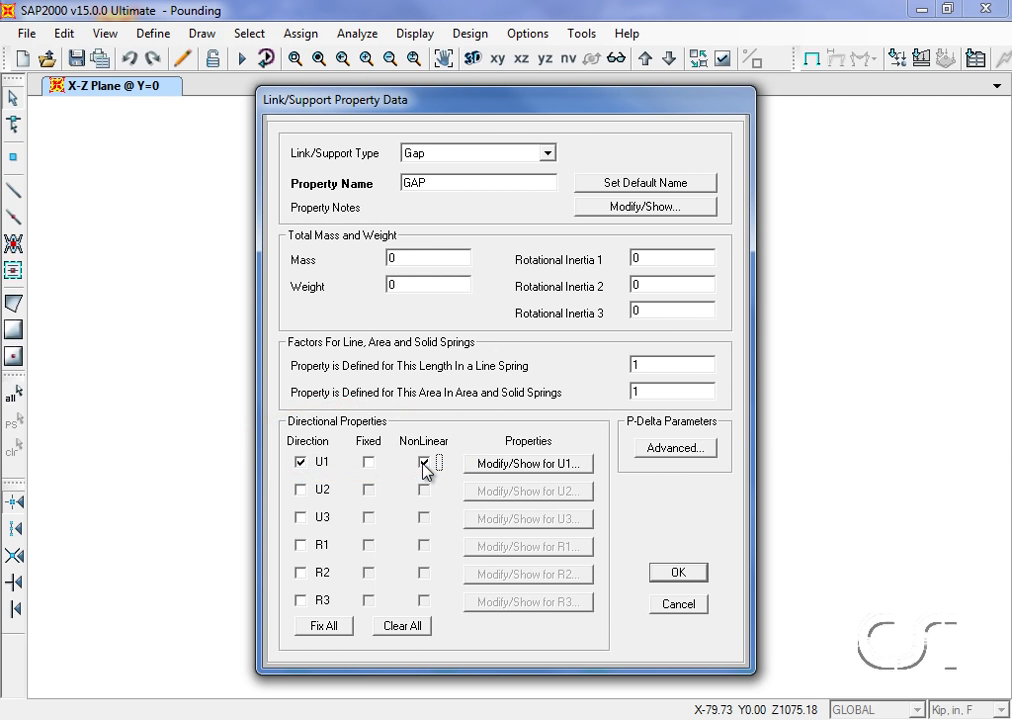
# Give GAP's U1 direction nonlinear stiffness 1000 and opening 0.25, and save the property
pyautogui.click(497, 465)
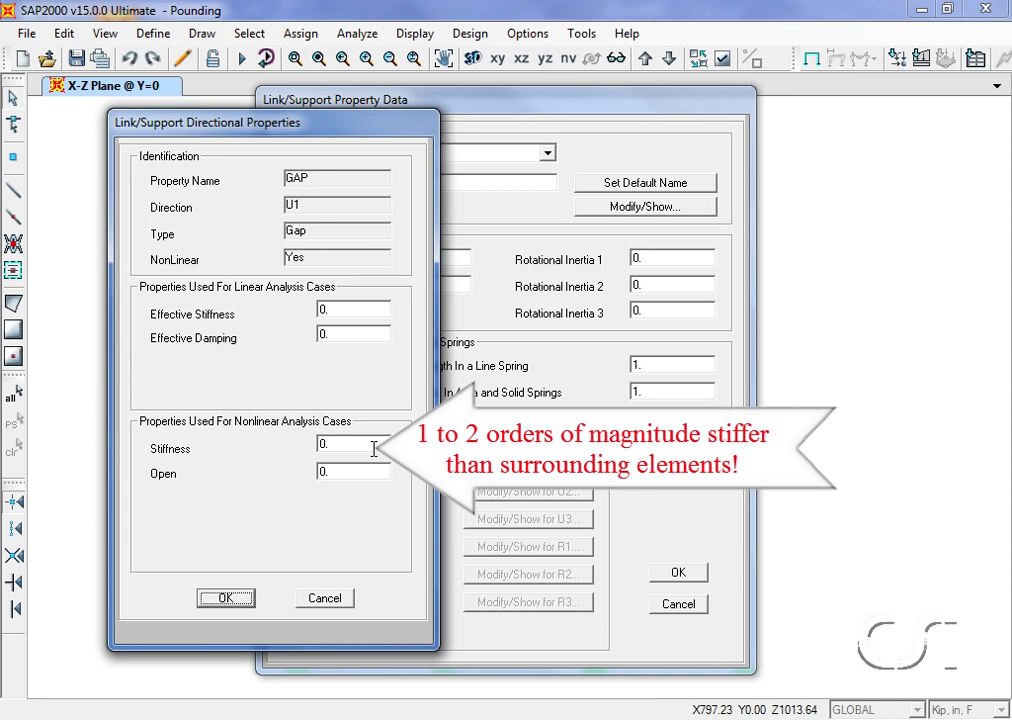
pyautogui.click(349, 447)
pyautogui.write('1000')
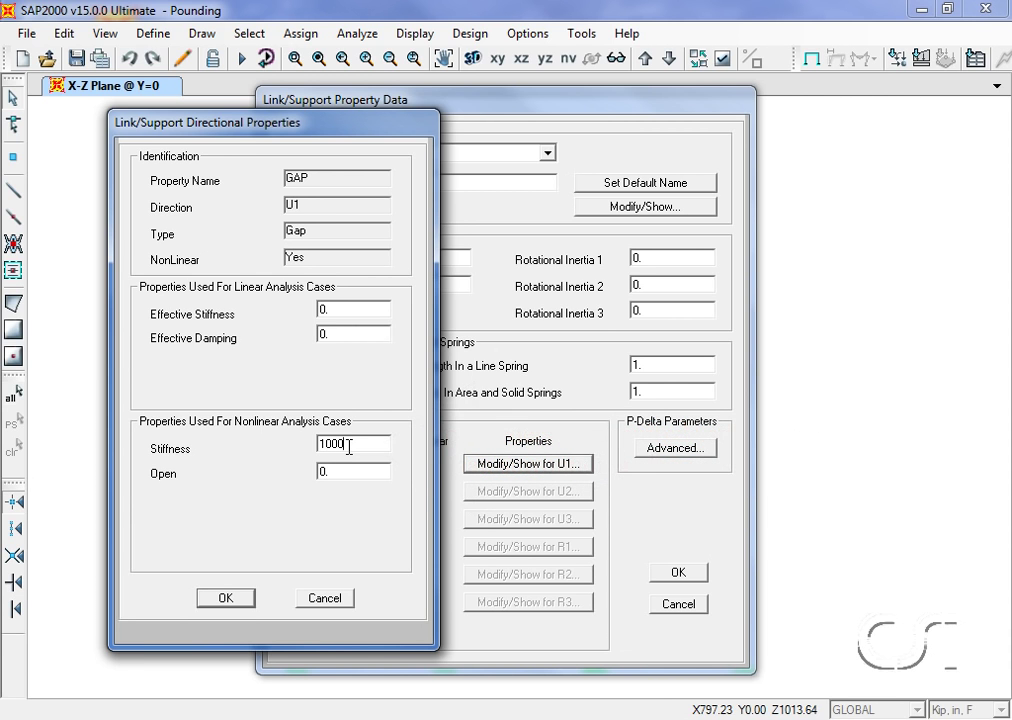
pyautogui.click(341, 472)
pyautogui.click(341, 476)
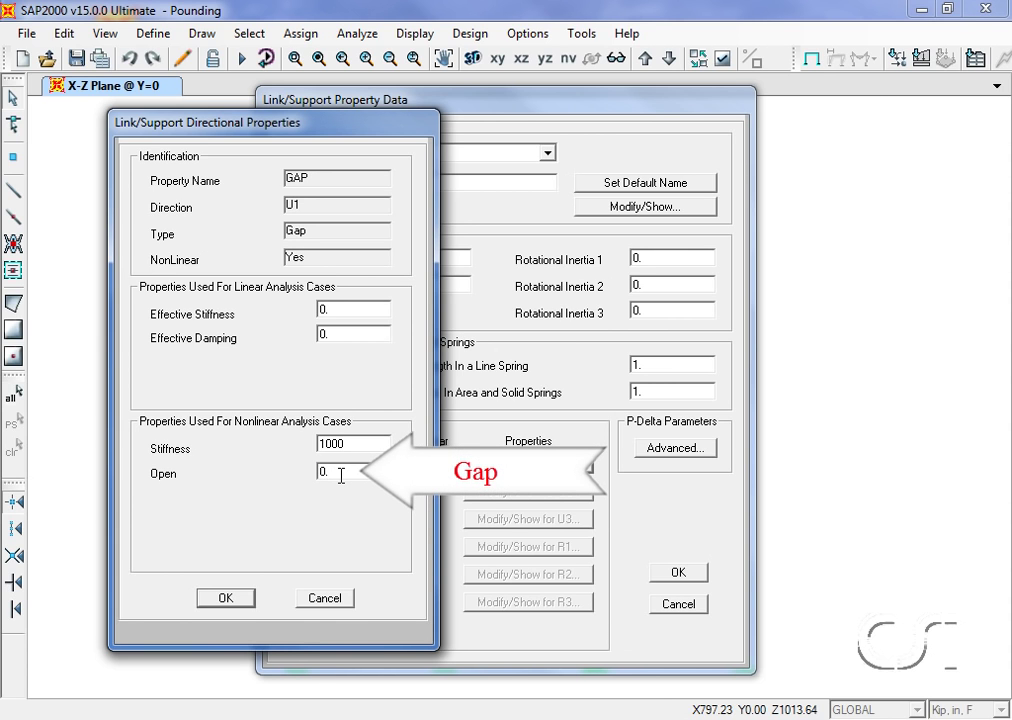
pyautogui.write('25')
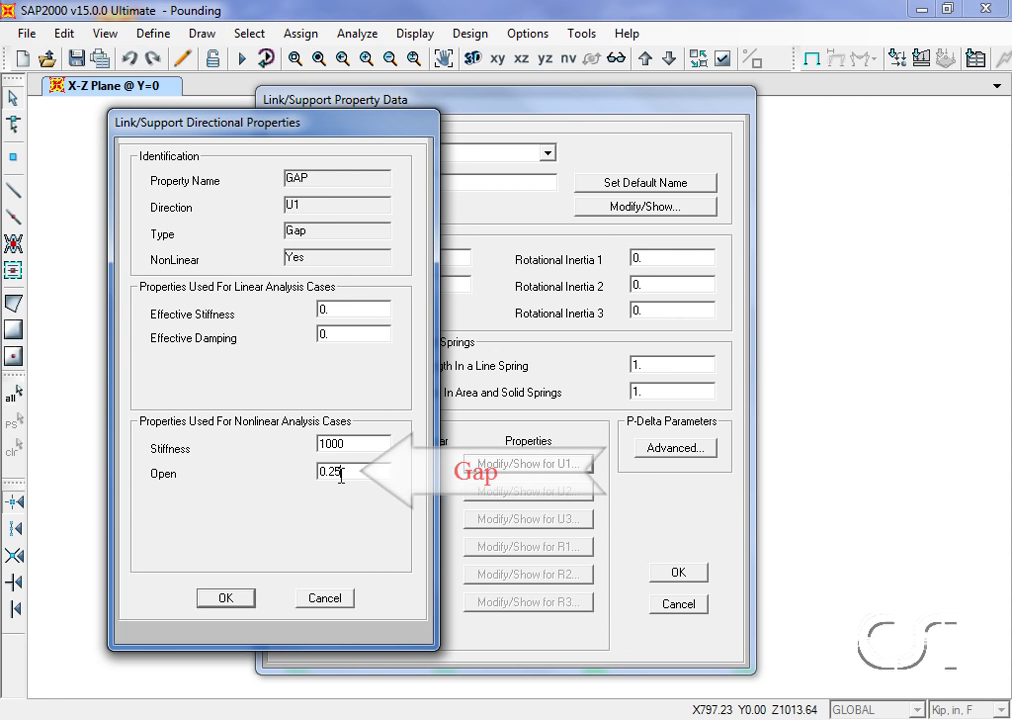
pyautogui.click(228, 600)
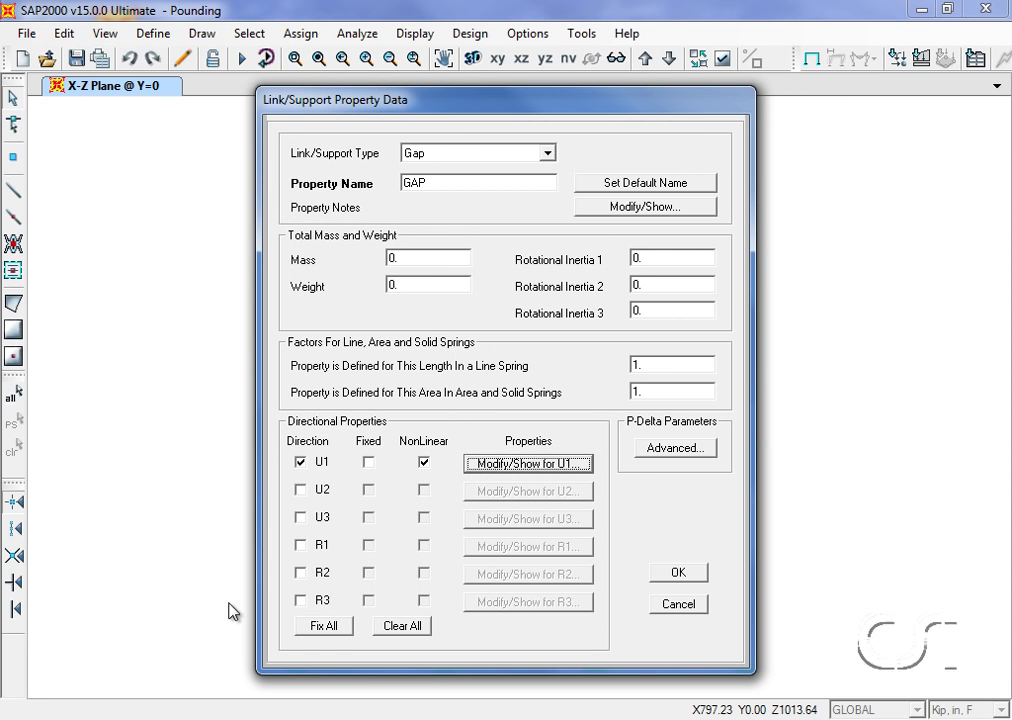
pyautogui.click(680, 578)
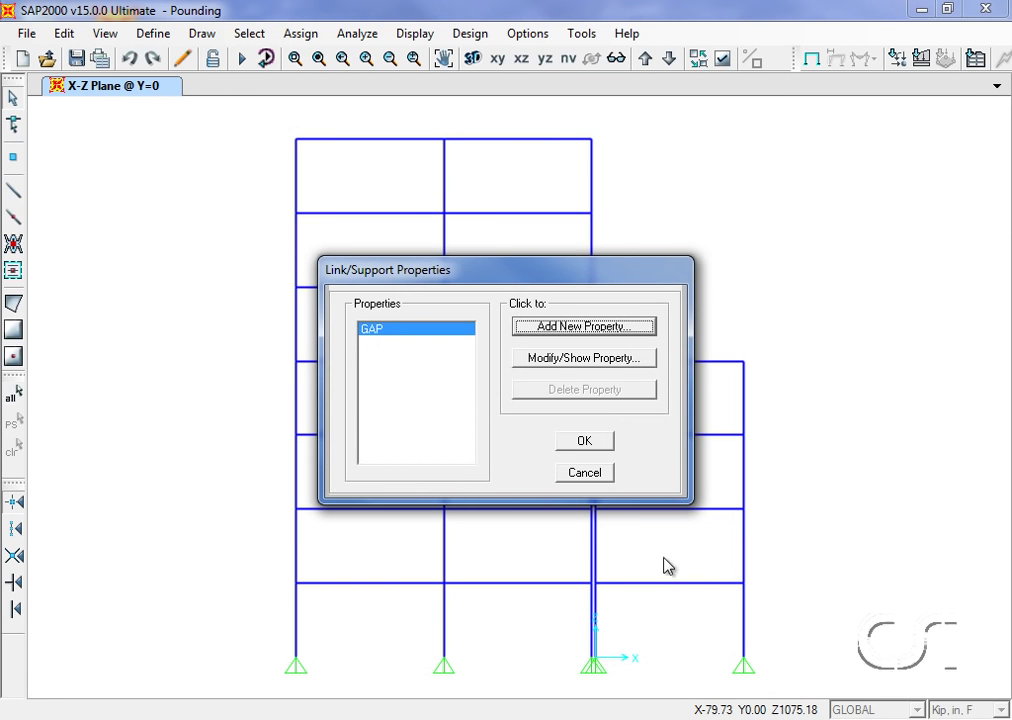
# Close the link properties and zoom into where the two buildings' columns meet
pyautogui.click(586, 441)
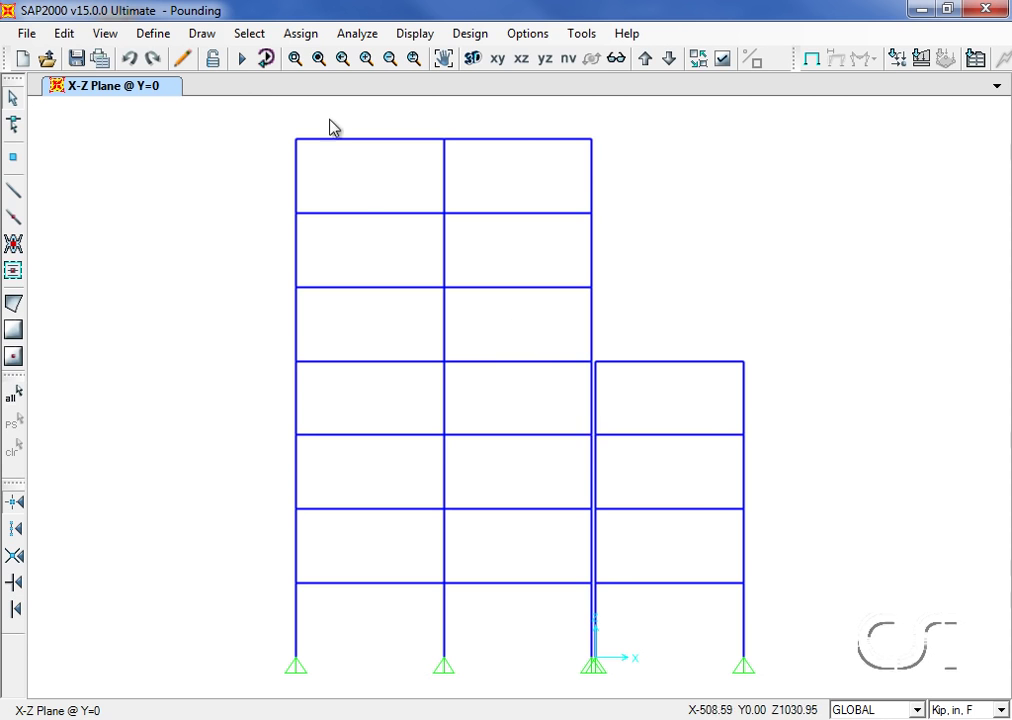
pyautogui.click(295, 58)
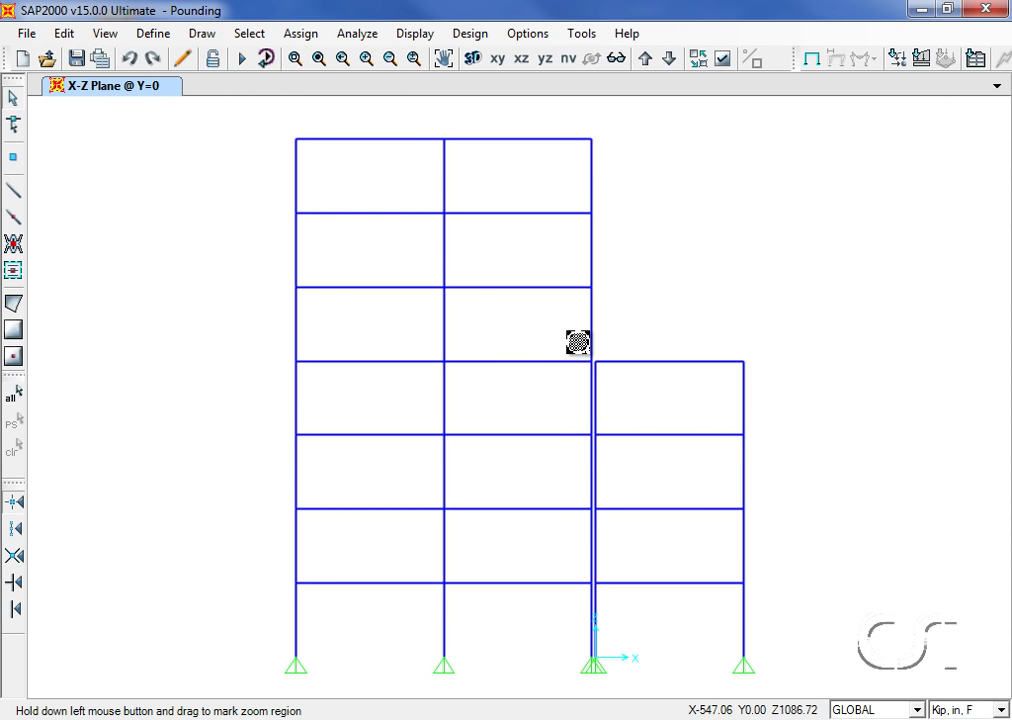
pyautogui.moveTo(567, 331); pyautogui.dragTo(613, 683)
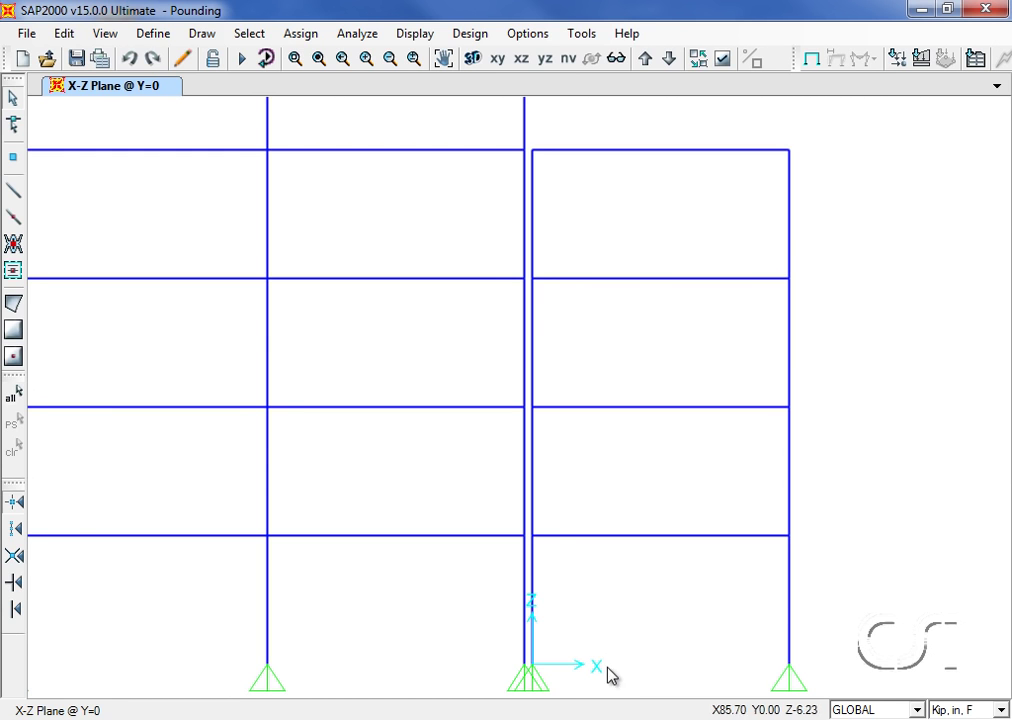
# Draw GAP two-joint links between adjacent columns at all four floor levels
pyautogui.click(203, 34)
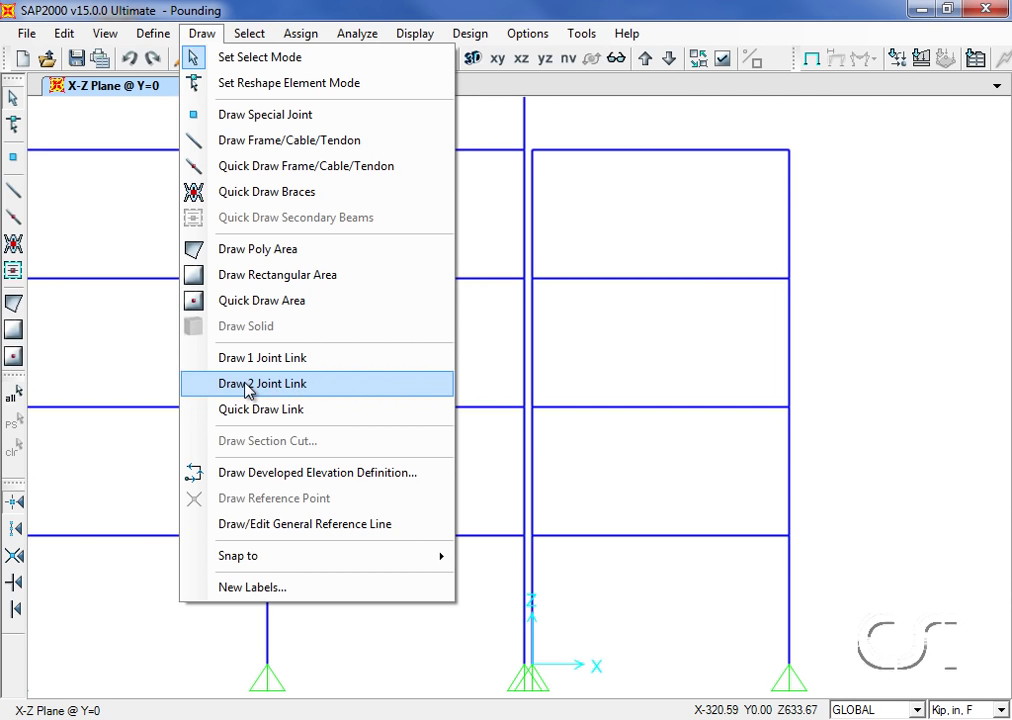
pyautogui.click(249, 391)
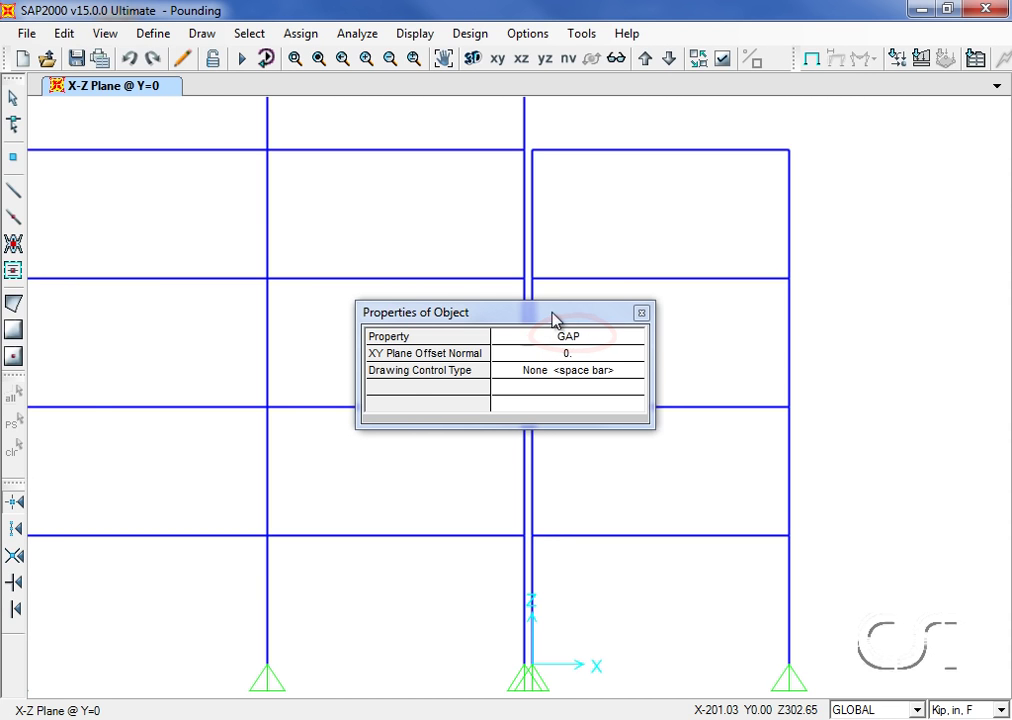
pyautogui.moveTo(553, 318); pyautogui.dragTo(336, 275)
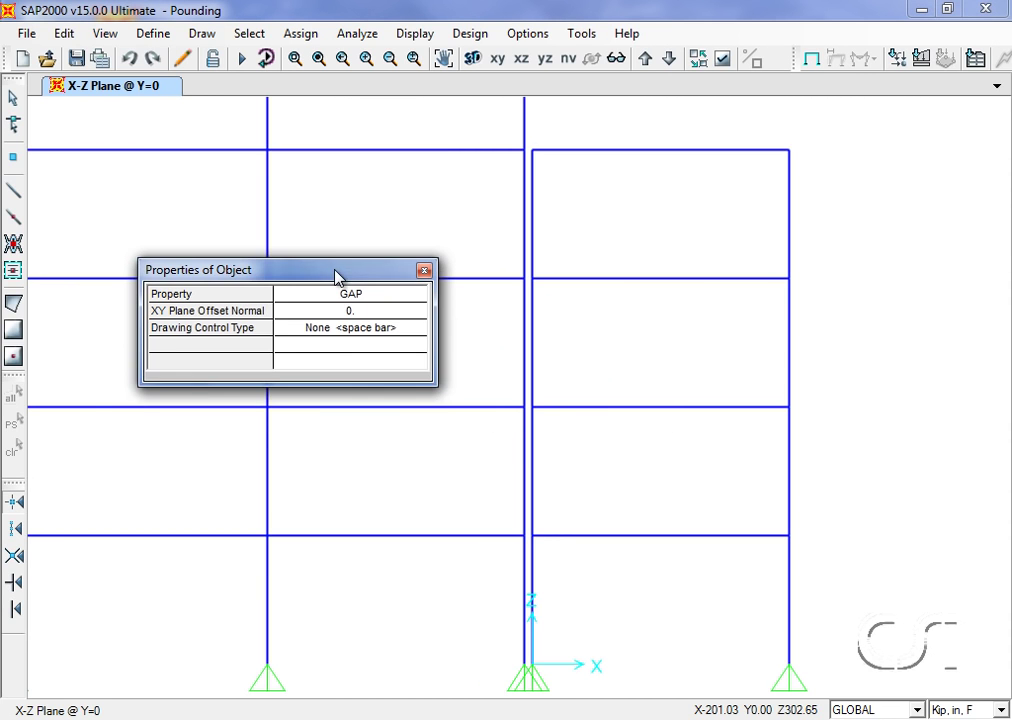
pyautogui.click(524, 150)
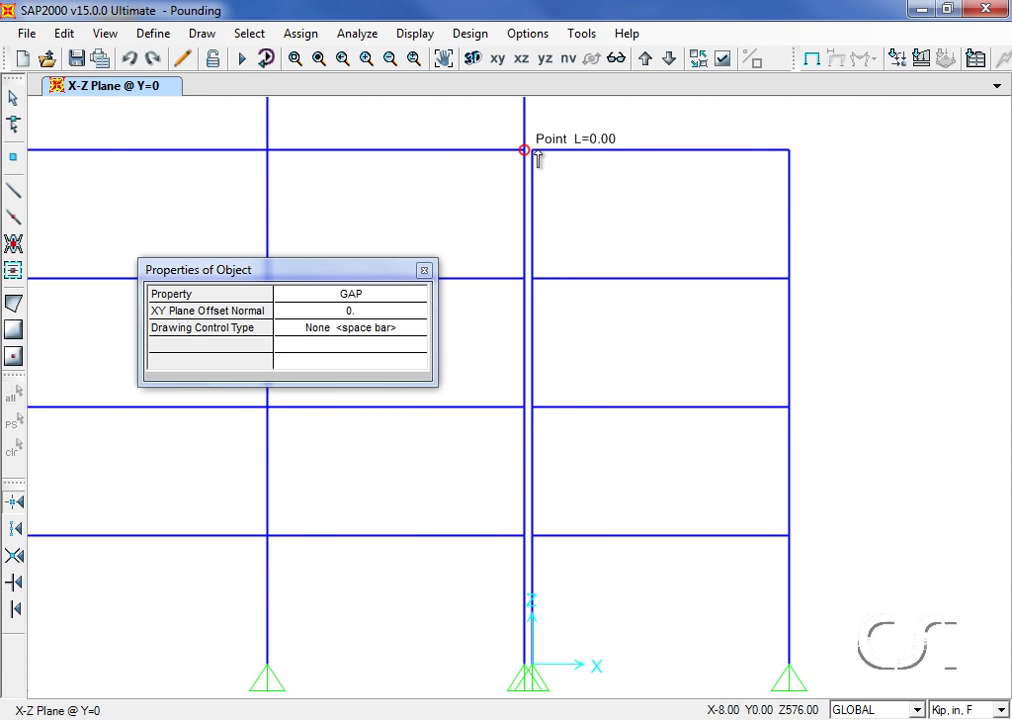
pyautogui.click(532, 151)
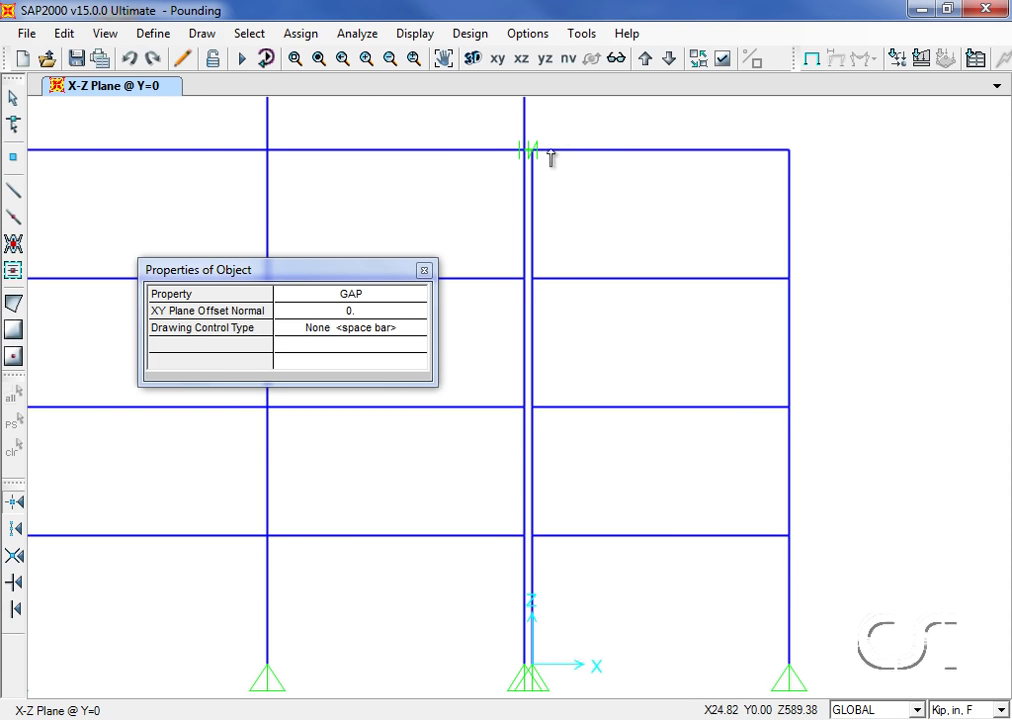
pyautogui.click(524, 278)
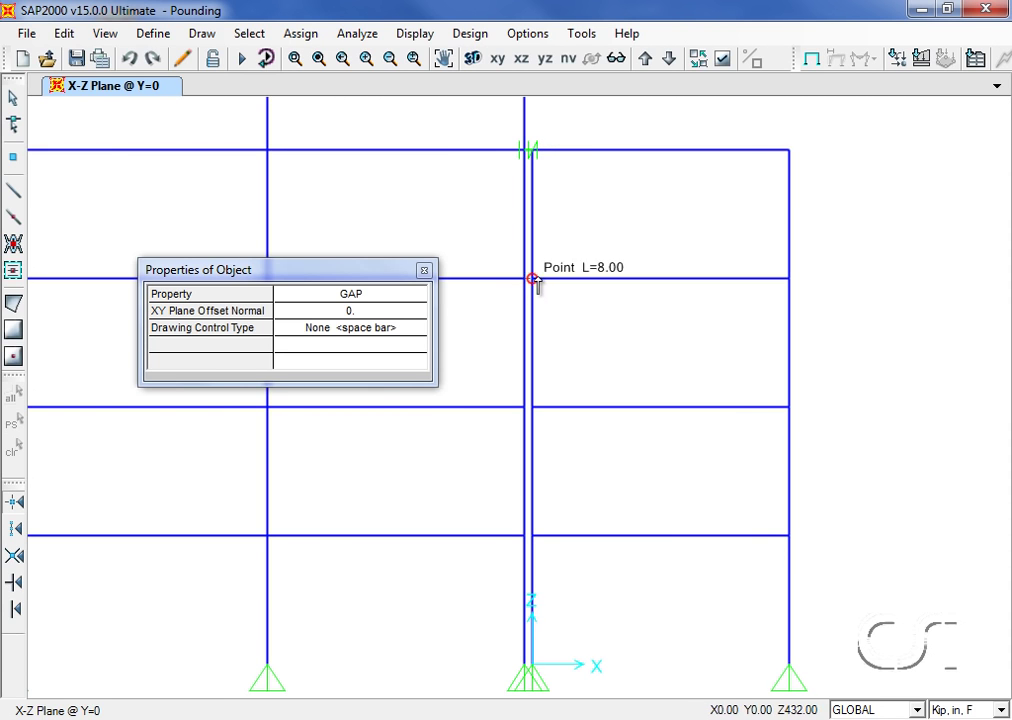
pyautogui.click(532, 278)
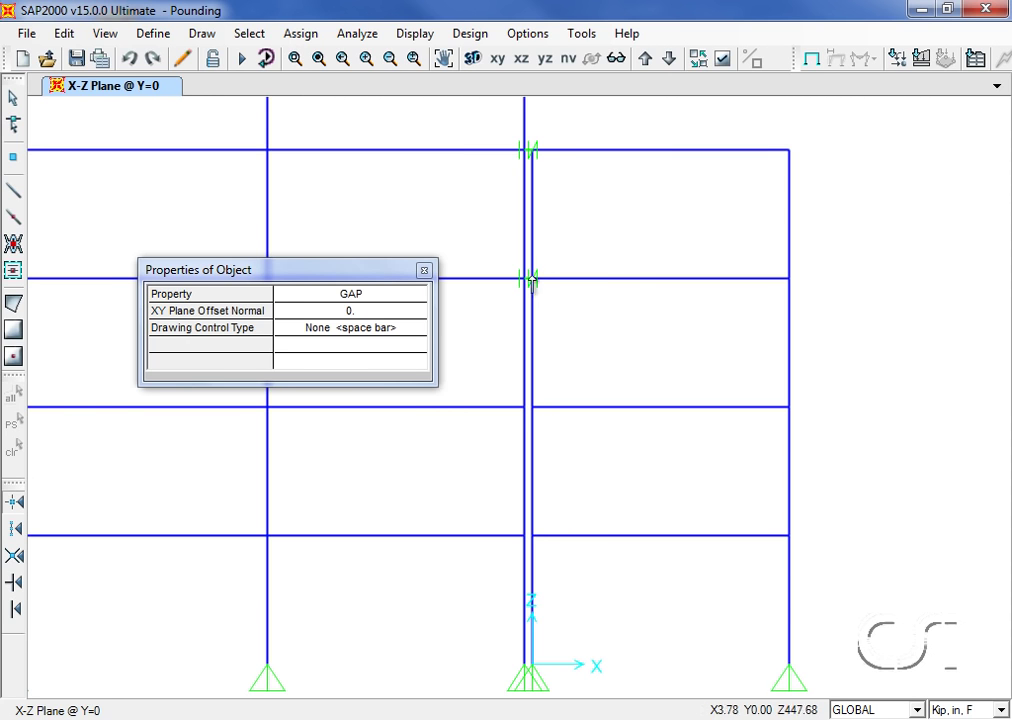
pyautogui.click(524, 407)
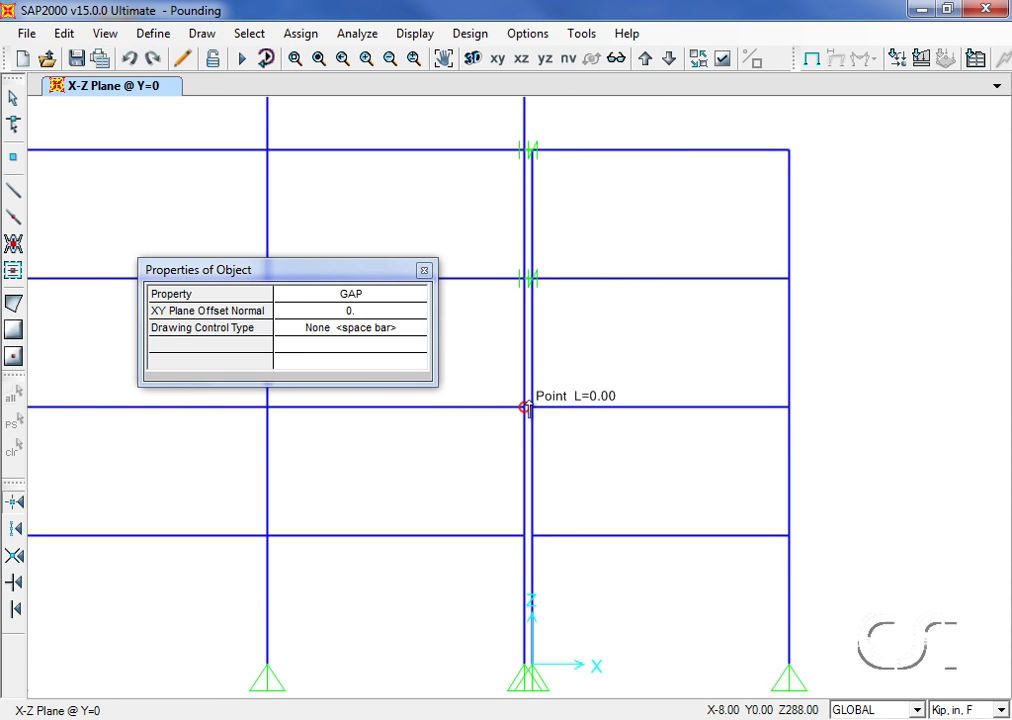
pyautogui.click(532, 407)
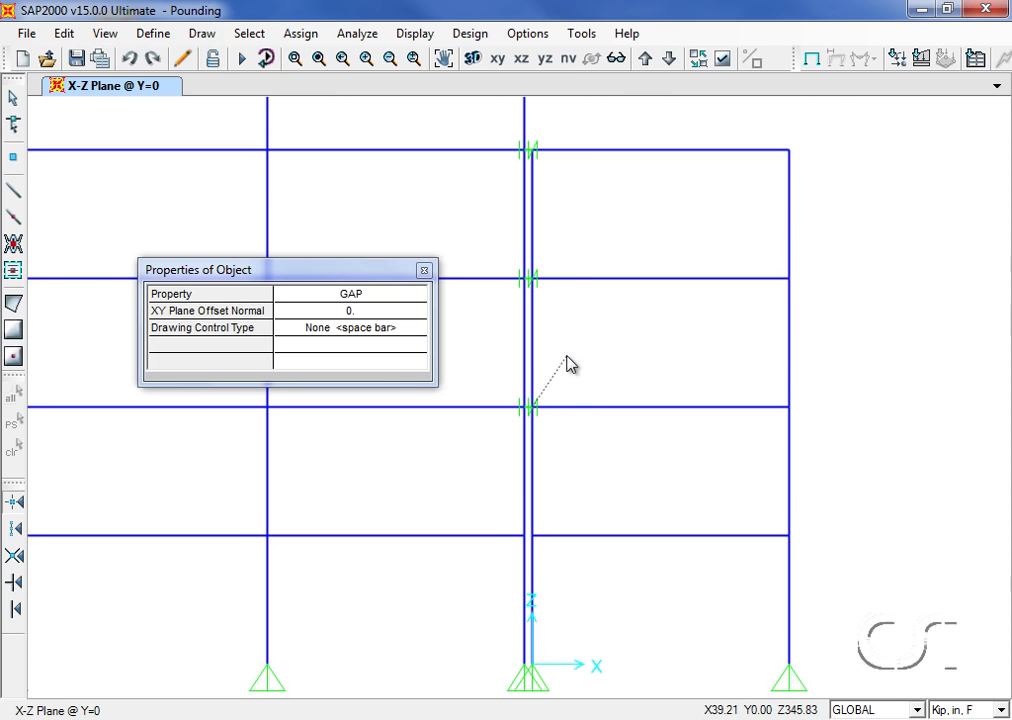
pyautogui.click(524, 536)
pyautogui.click(532, 536)
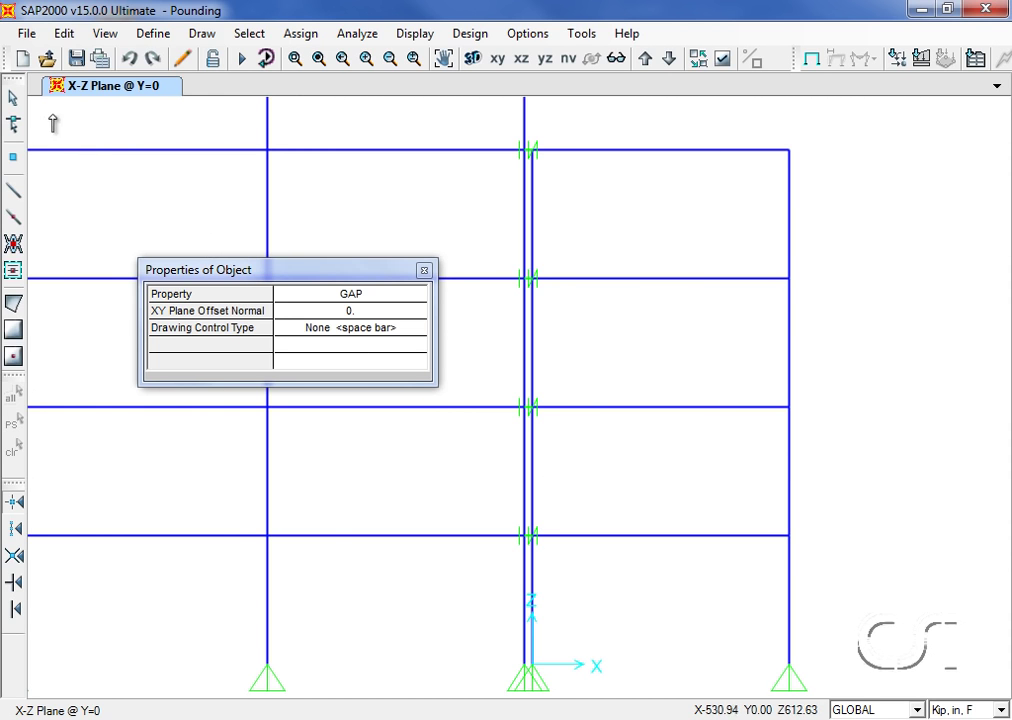
pyautogui.click(12, 100)
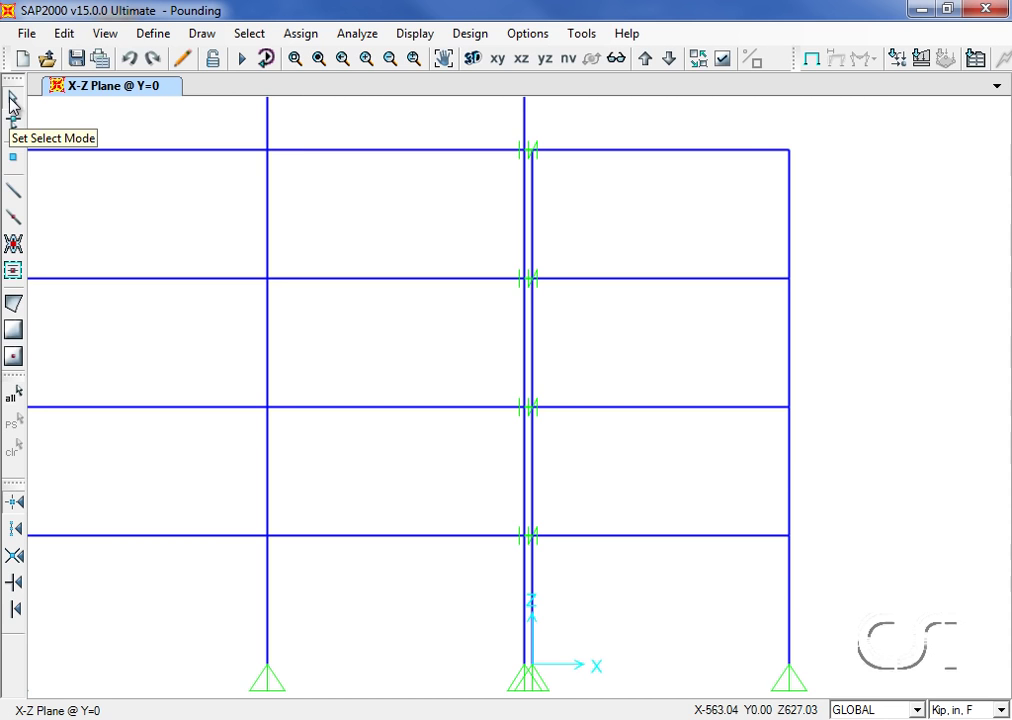
# Restore the full view and add a From File time-history function named ELCENTRO
pyautogui.click(319, 59)
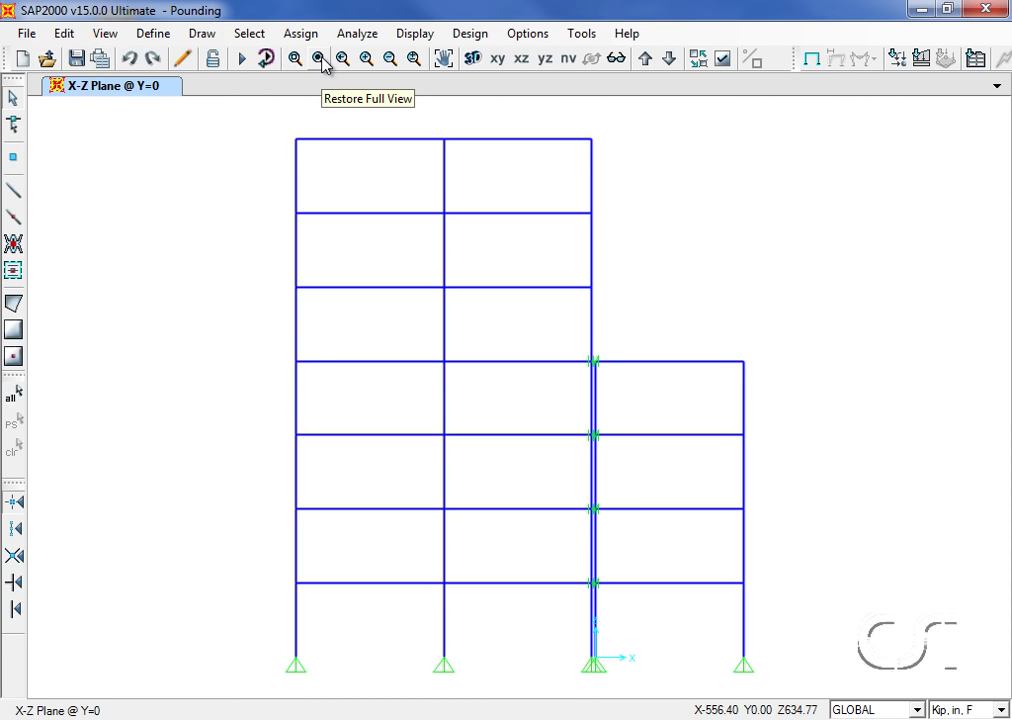
pyautogui.click(153, 34)
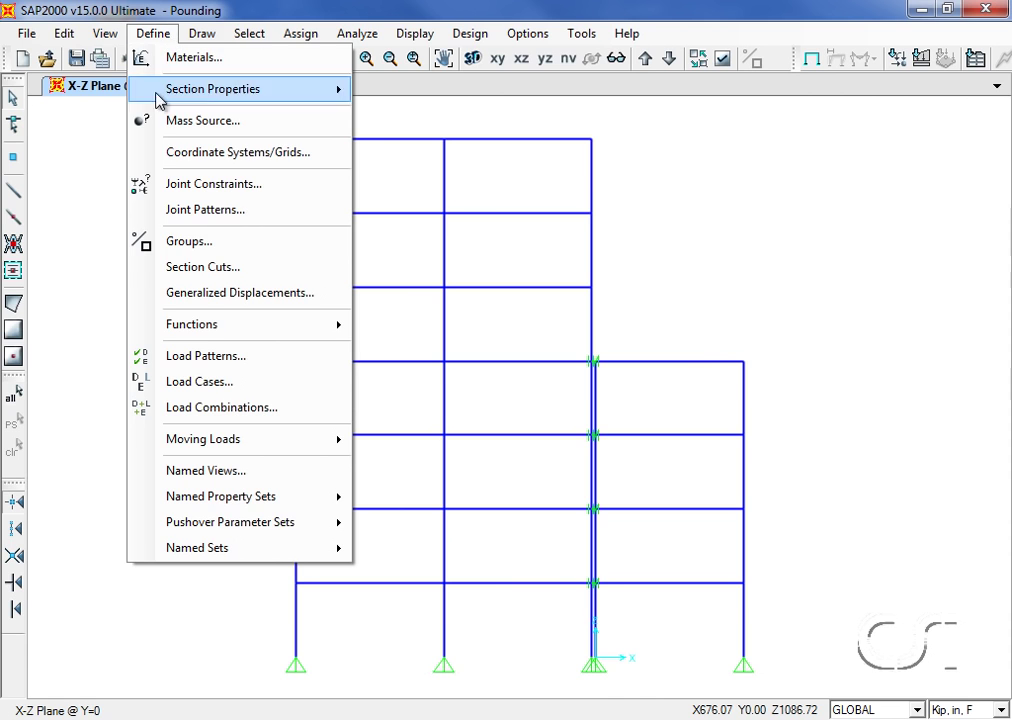
pyautogui.moveTo(175, 324)
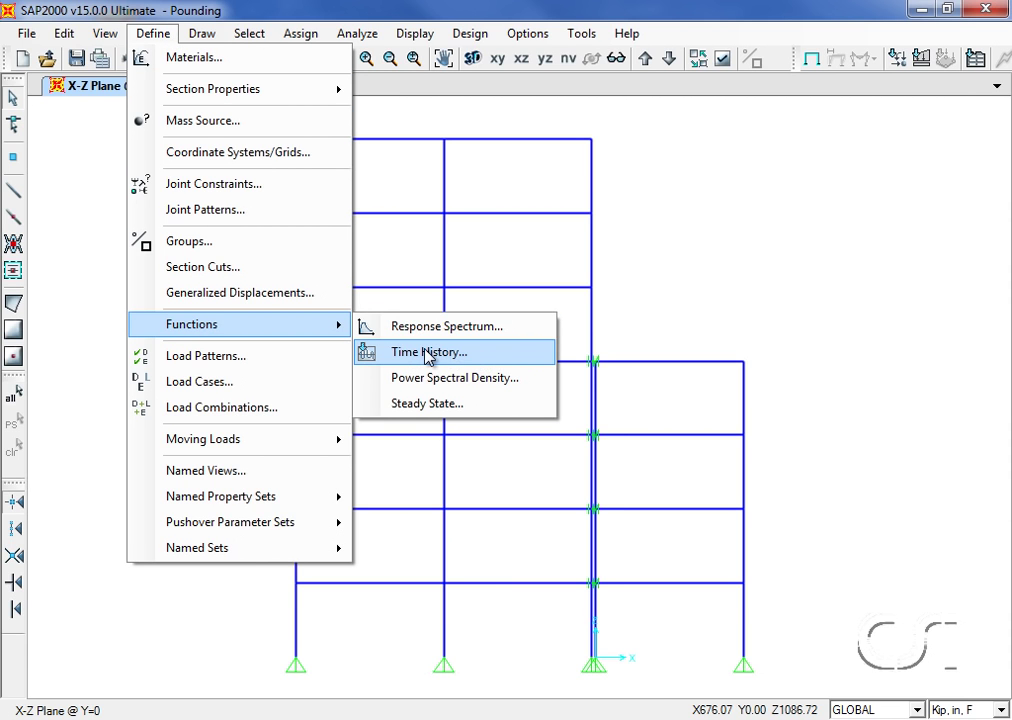
pyautogui.click(426, 352)
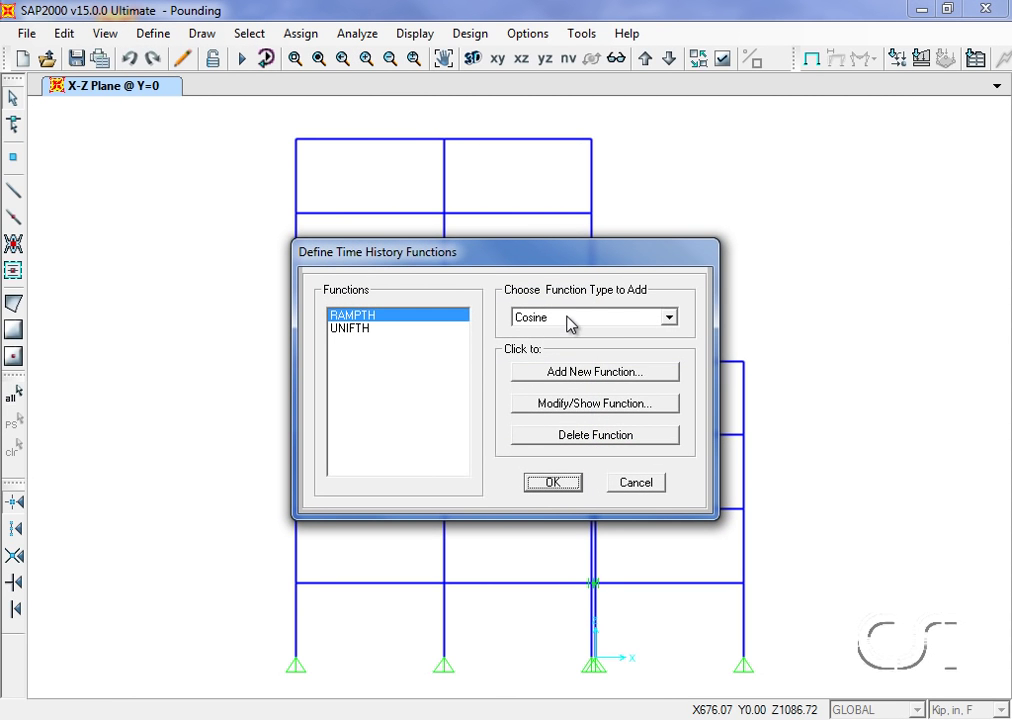
pyautogui.click(572, 318)
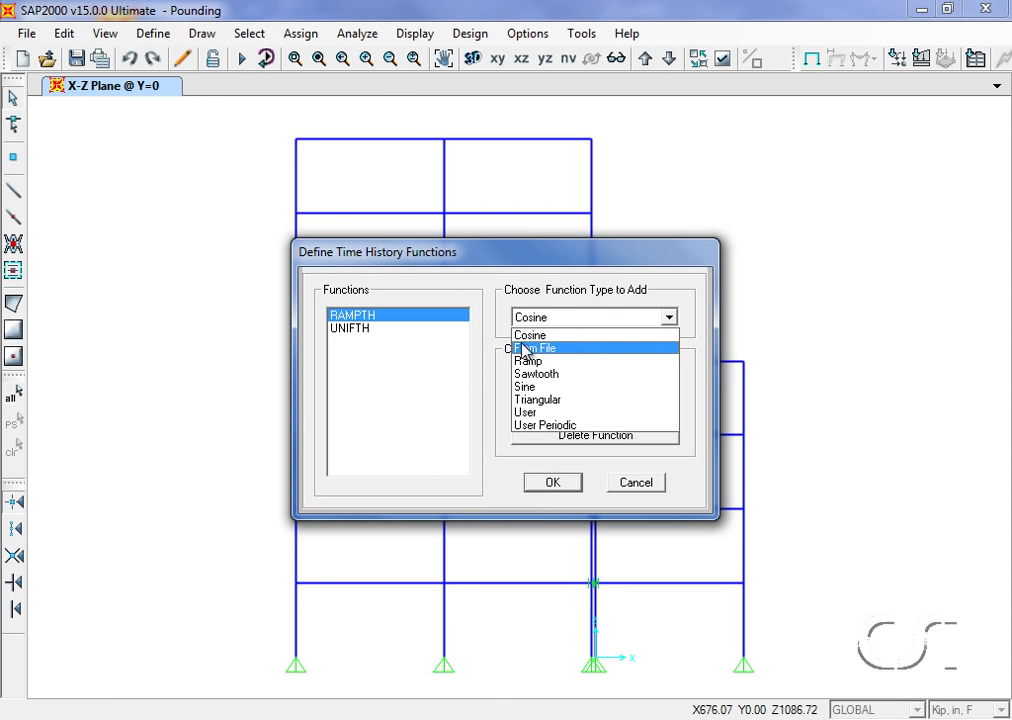
pyautogui.click(561, 349)
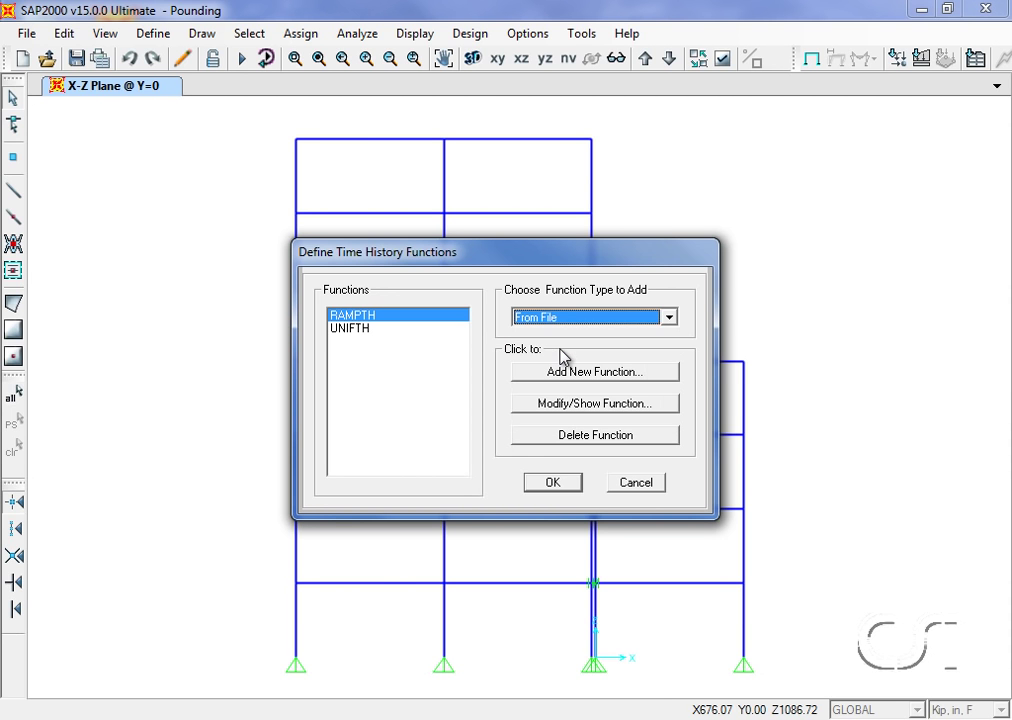
pyautogui.click(574, 373)
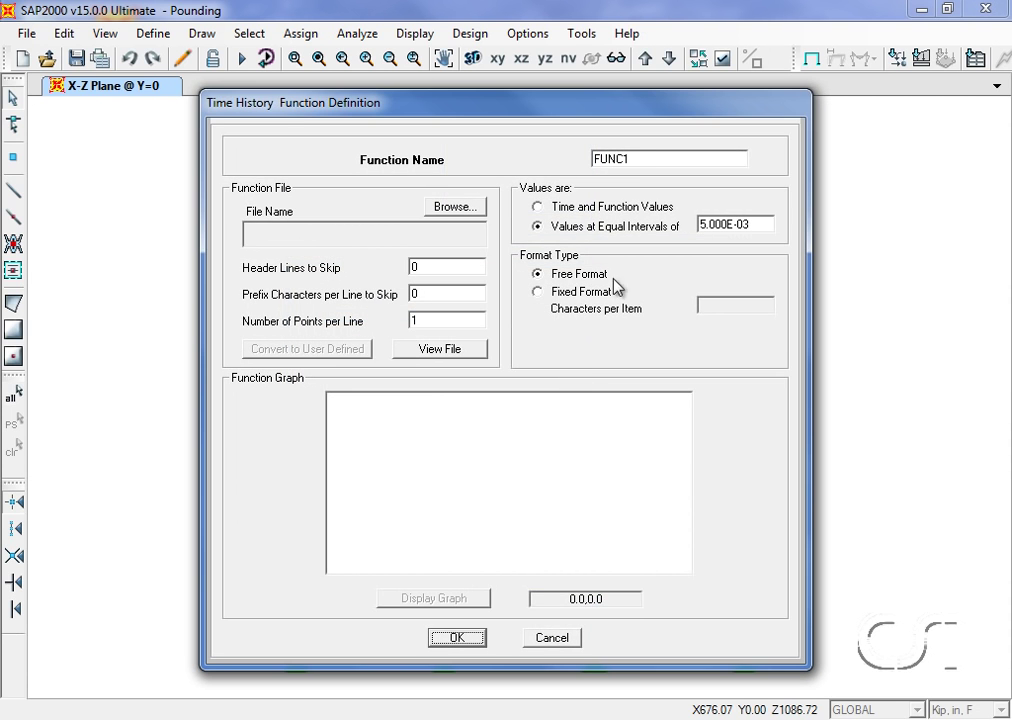
pyautogui.doubleClick(640, 161)
pyautogui.write('ELCENTRO')
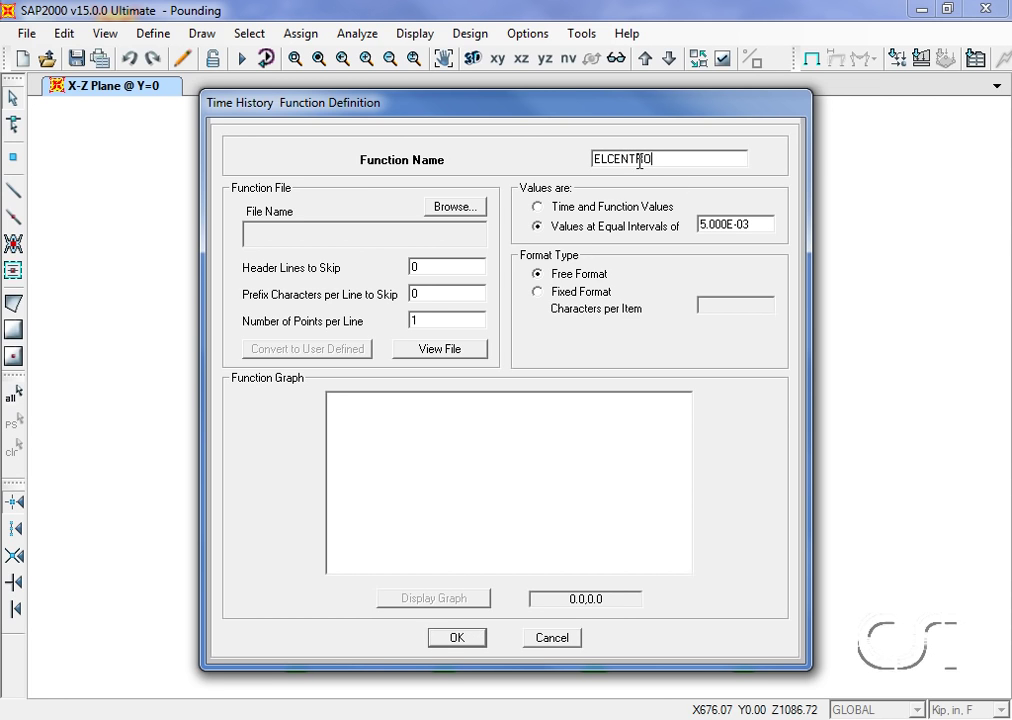
# Load the ELCENTRO file as time and function values, 3 points per line, and accept
pyautogui.click(472, 207)
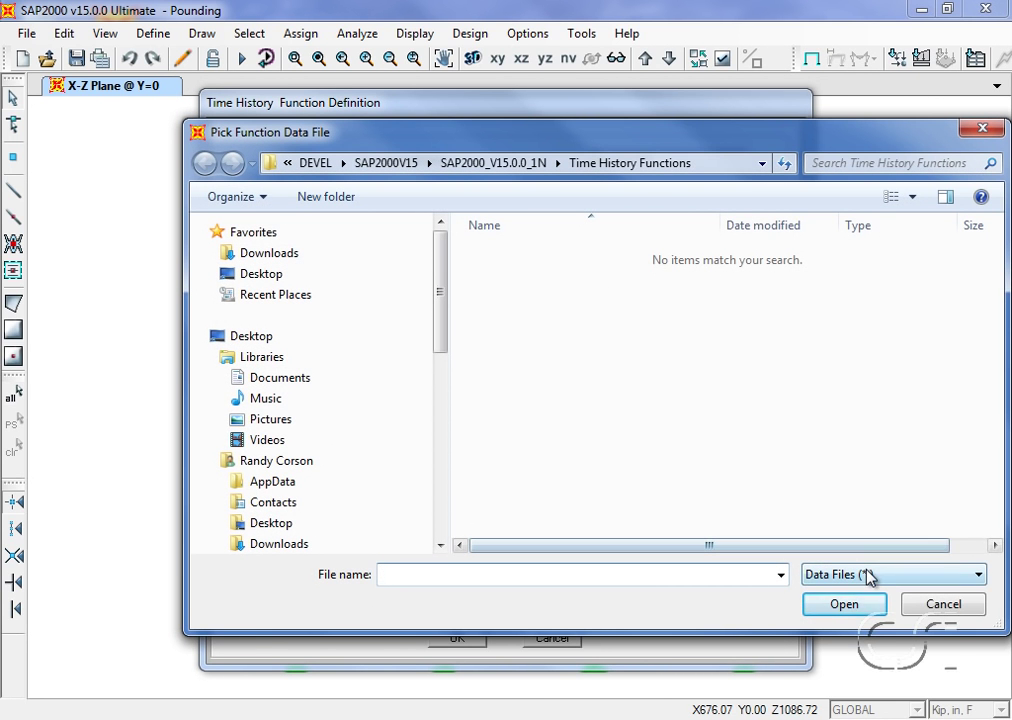
pyautogui.click(867, 577)
pyautogui.click(868, 623)
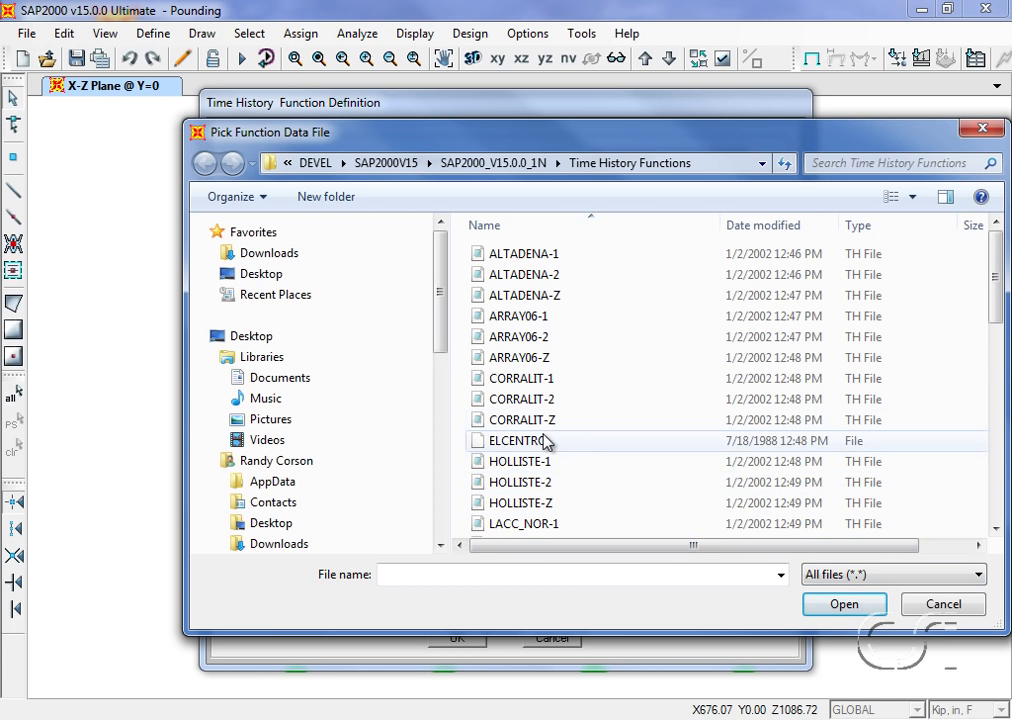
pyautogui.click(528, 440)
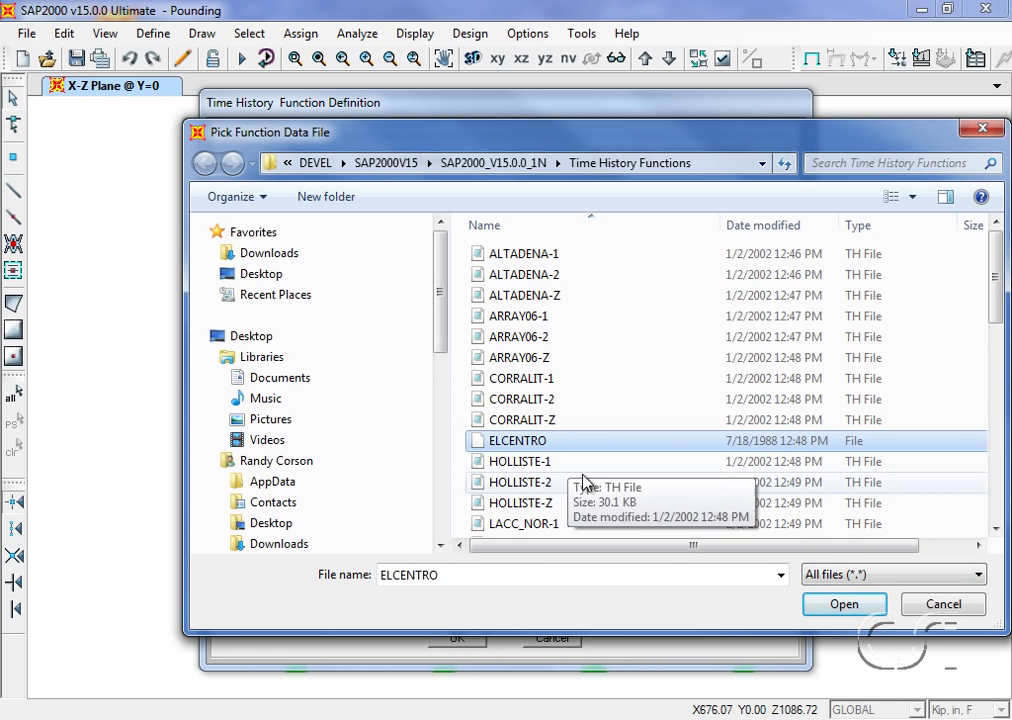
pyautogui.click(838, 605)
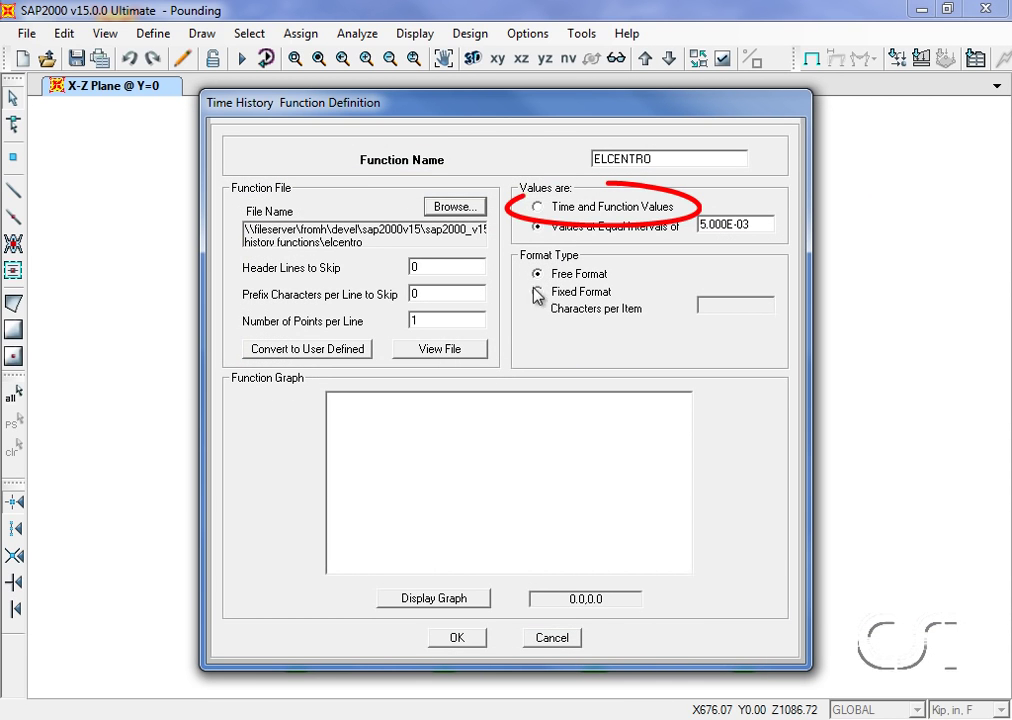
pyautogui.click(538, 207)
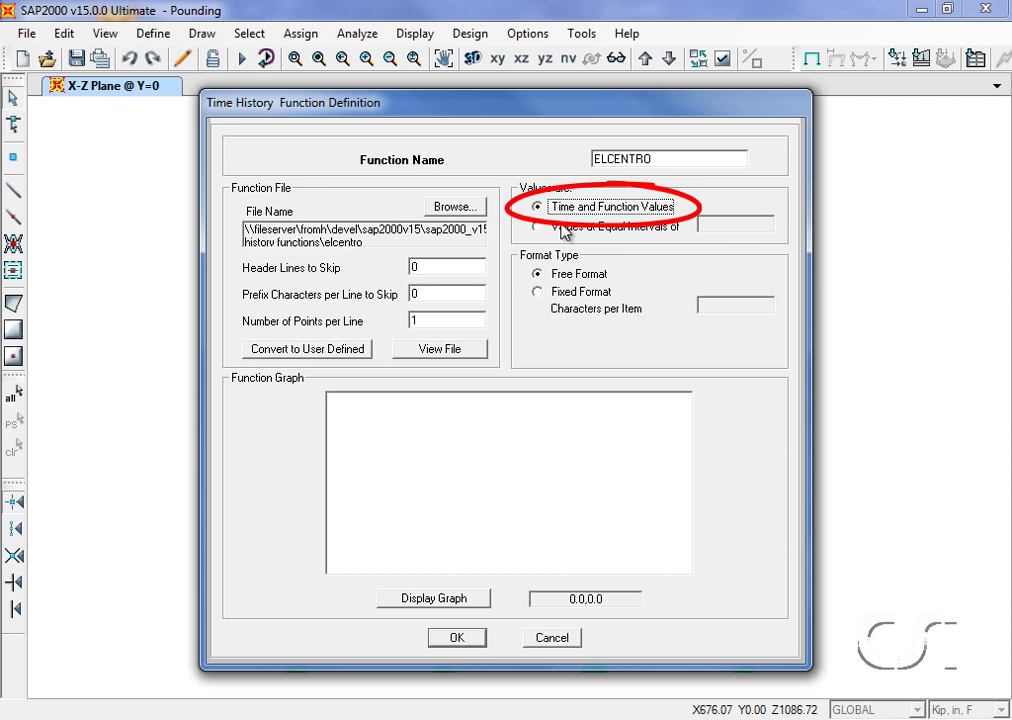
pyautogui.doubleClick(430, 320)
pyautogui.write('3')
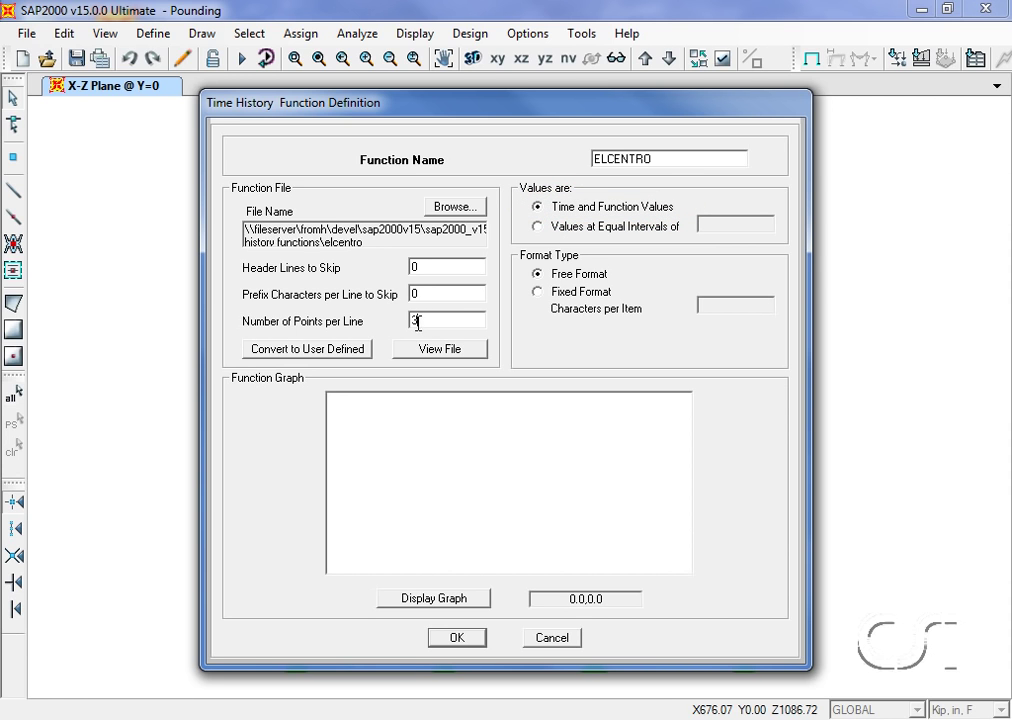
pyautogui.click(432, 599)
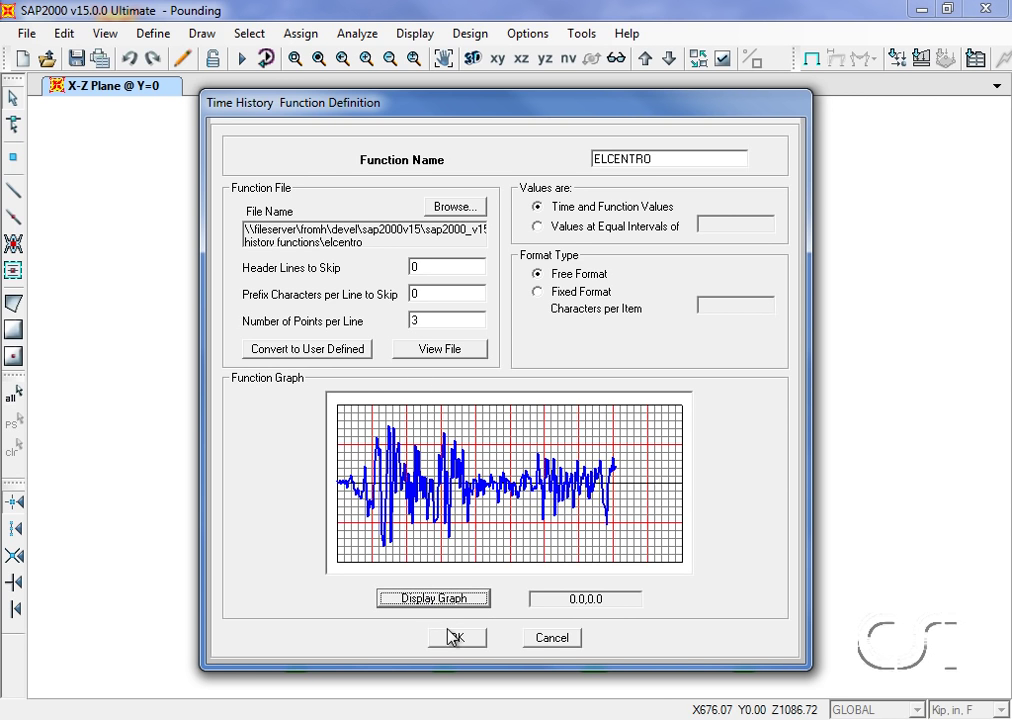
pyautogui.click(457, 638)
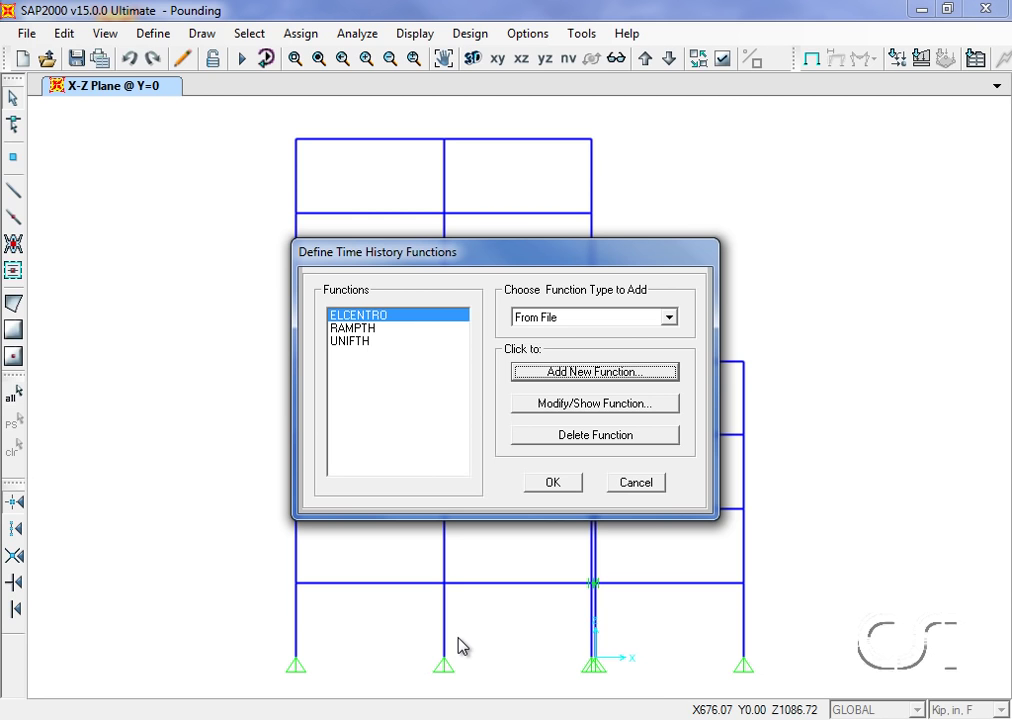
# Rename the MODAL case to MODAL_RITZ, using Ritz vectors with up to 30 modes
pyautogui.click(551, 483)
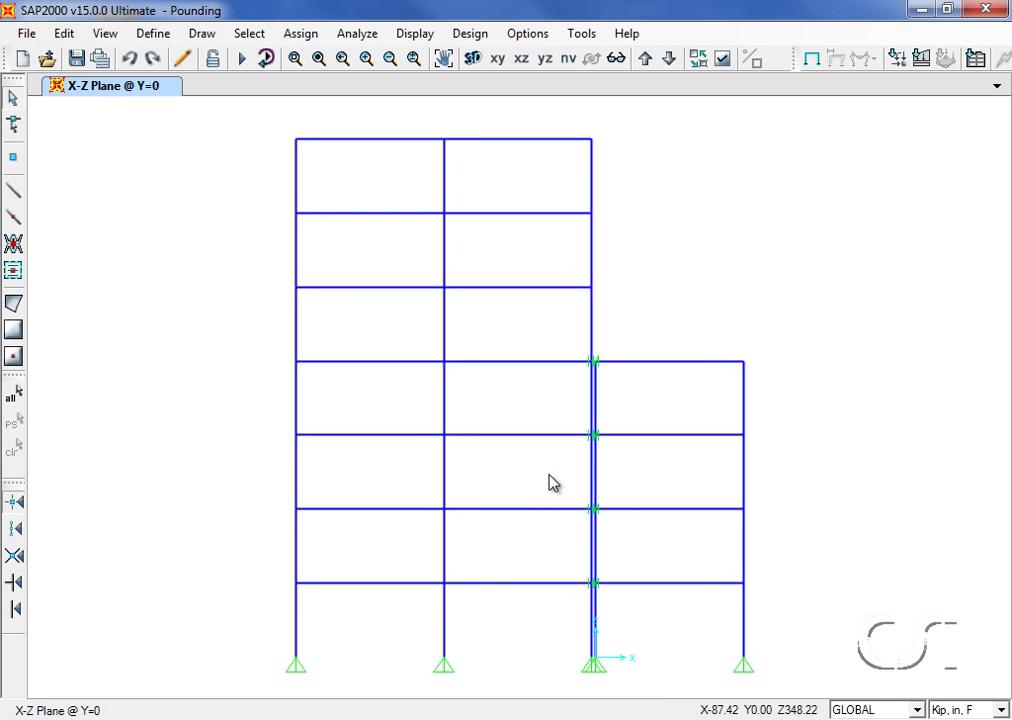
pyautogui.click(153, 33)
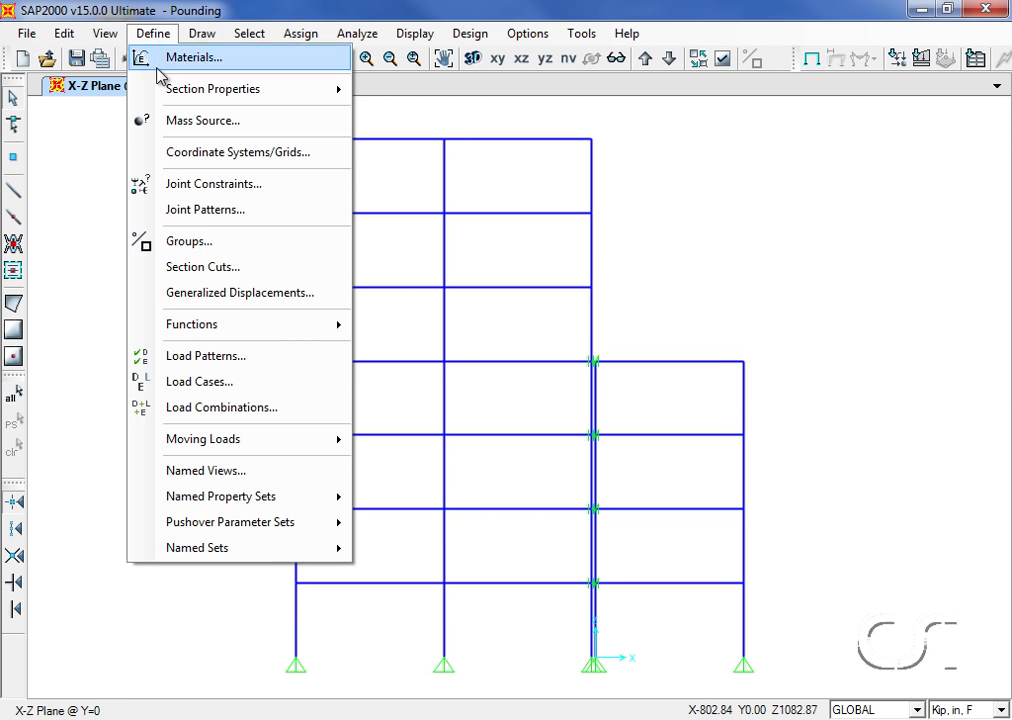
pyautogui.click(243, 382)
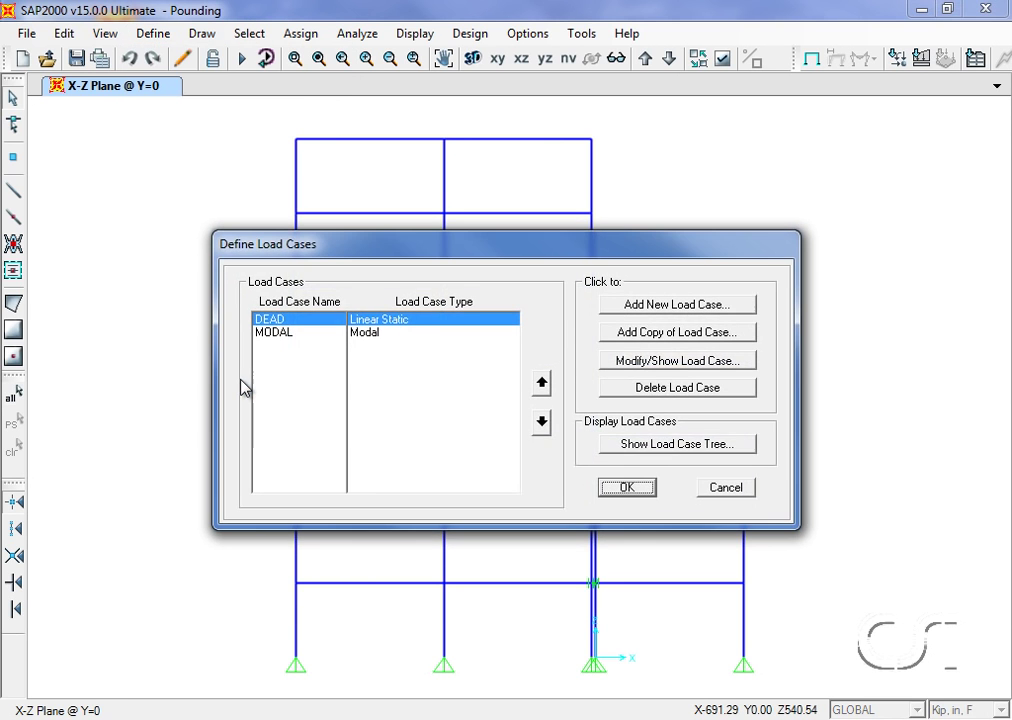
pyautogui.click(279, 340)
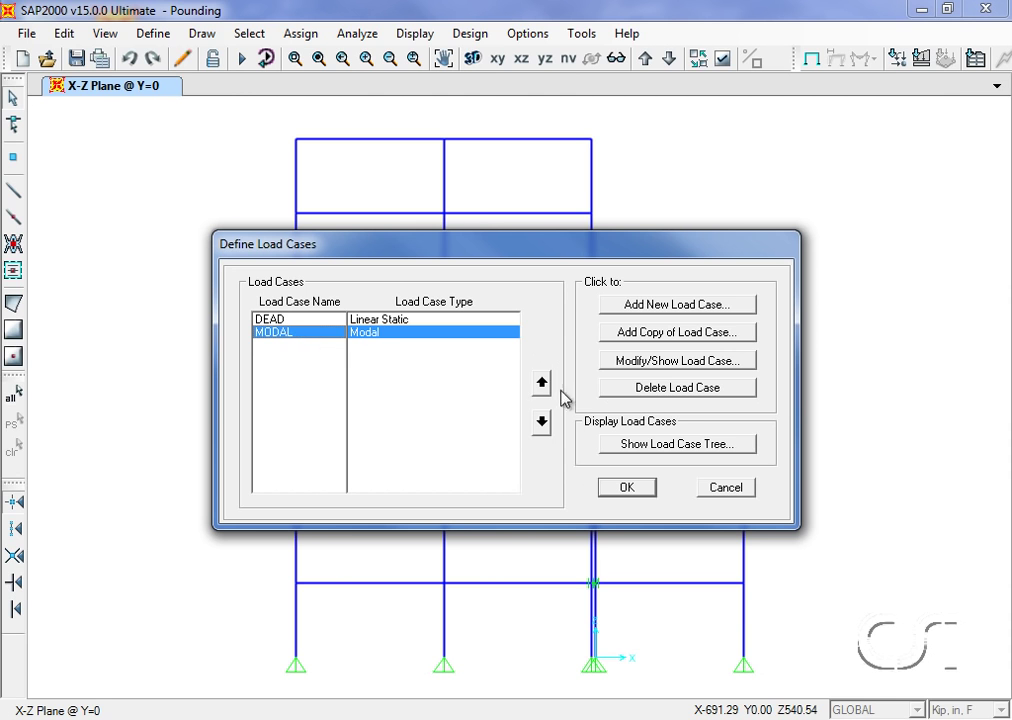
pyautogui.click(641, 362)
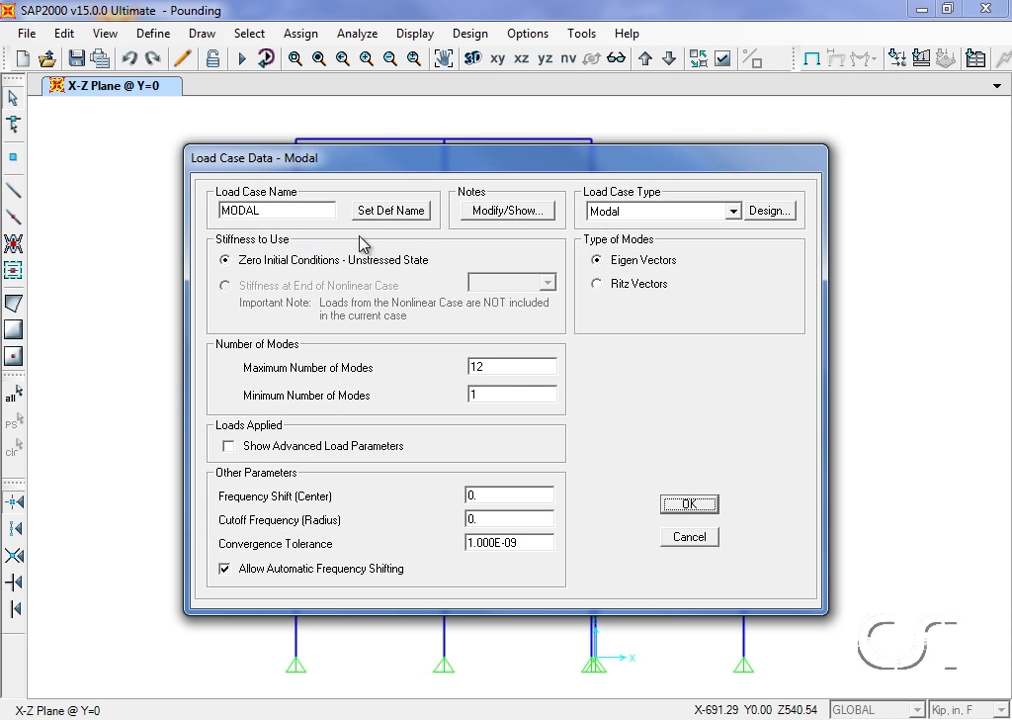
pyautogui.doubleClick(285, 207)
pyautogui.click(285, 207)
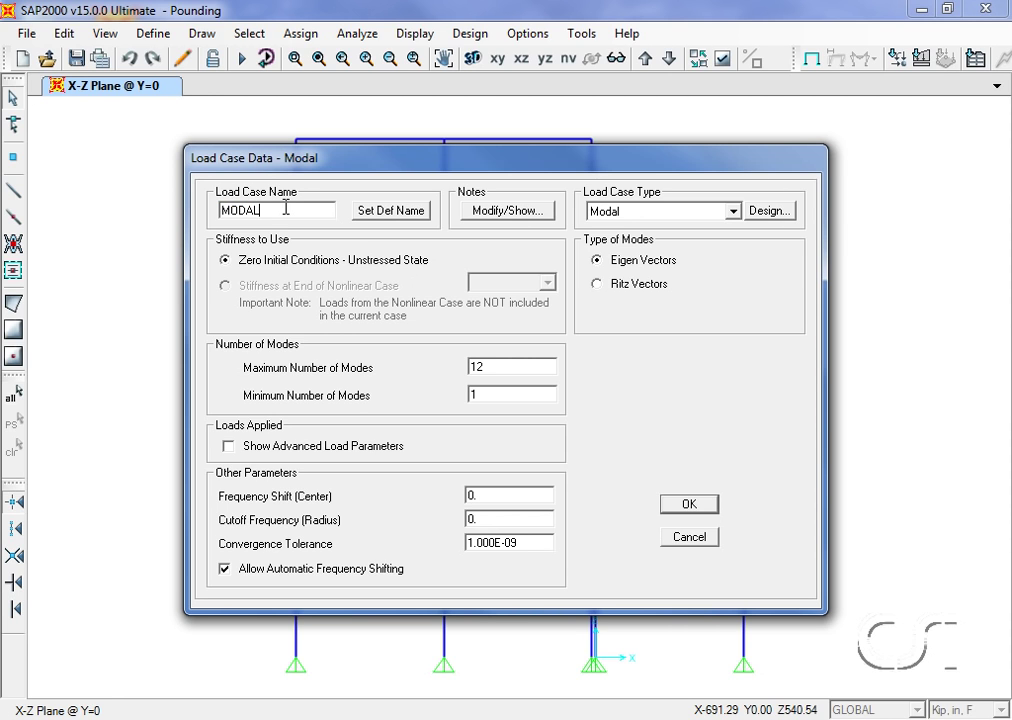
pyautogui.write('_RITZ')
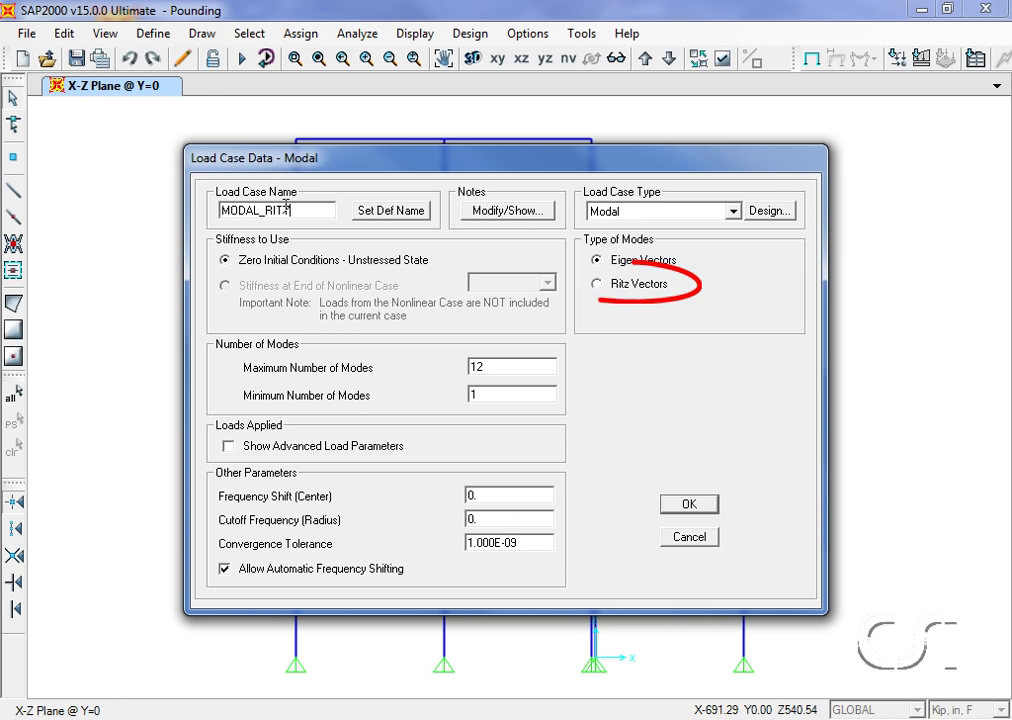
pyautogui.click(597, 286)
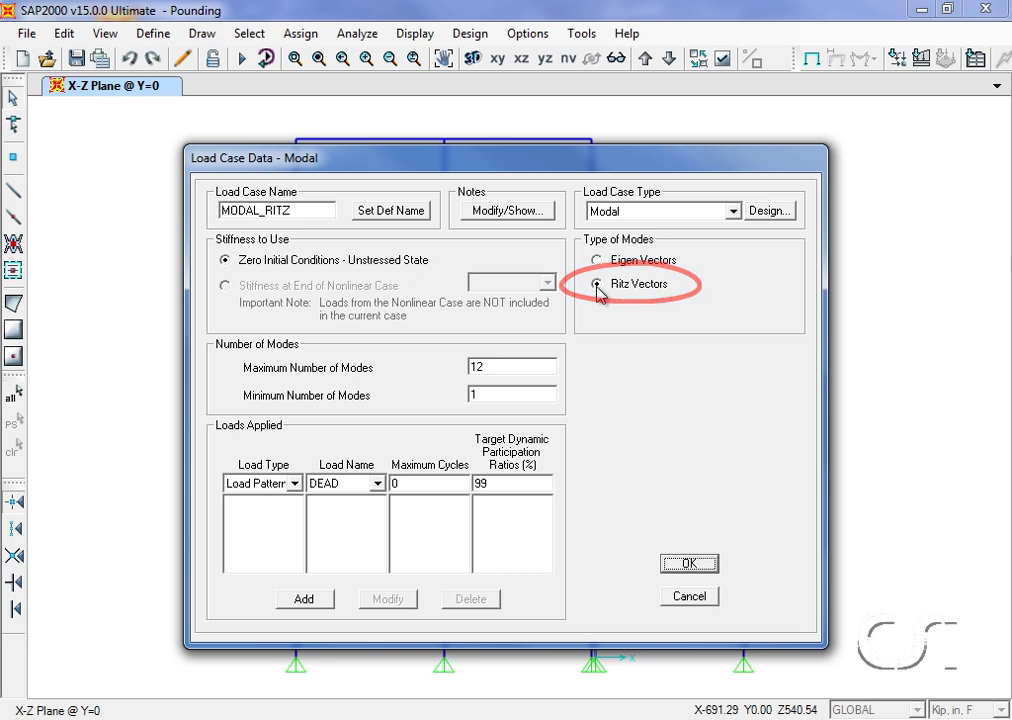
pyautogui.doubleClick(507, 366)
pyautogui.write('30')
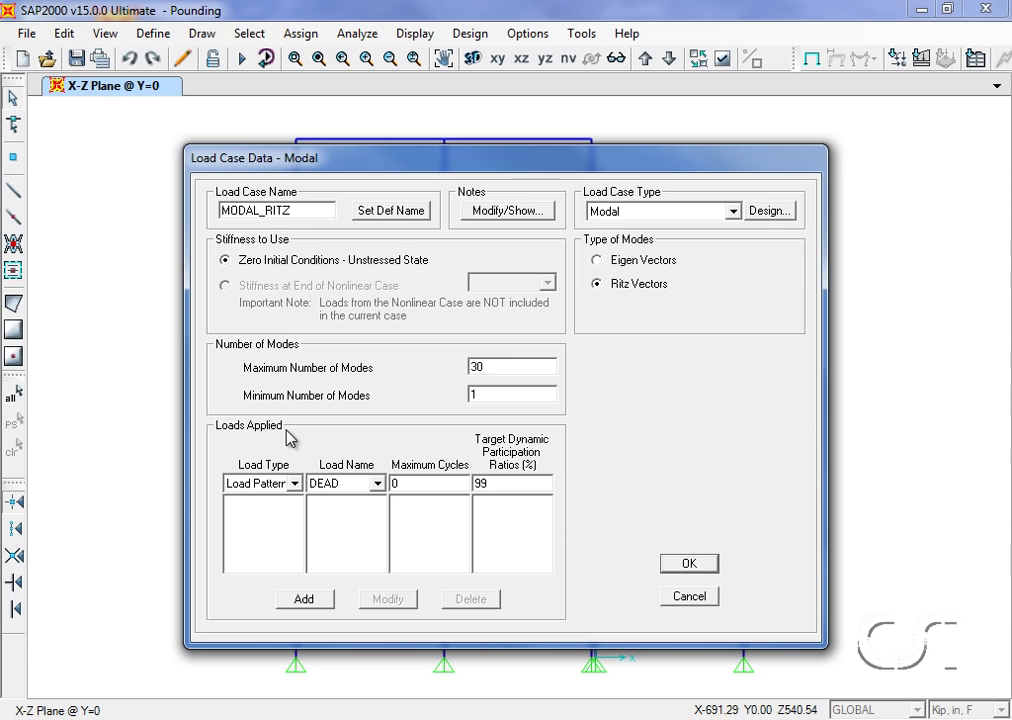
# Add Accel UX (target ratio 0) and Link All starting load vectors, then accept the case
pyautogui.click(273, 484)
pyautogui.click(252, 515)
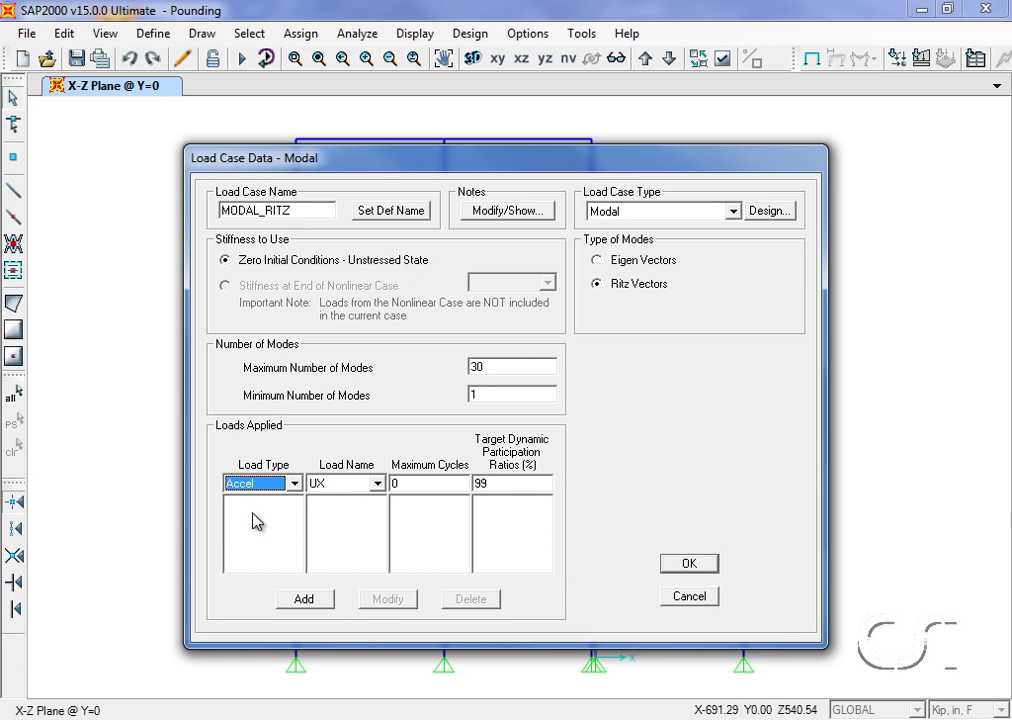
pyautogui.doubleClick(492, 484)
pyautogui.write('0')
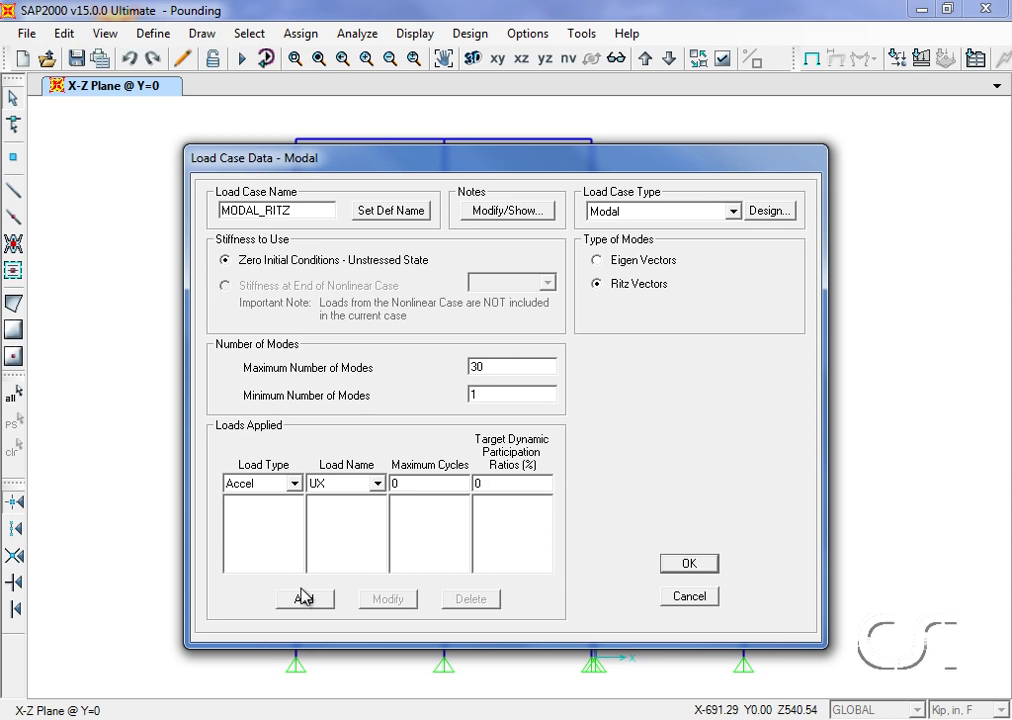
pyautogui.click(302, 599)
pyautogui.click(294, 483)
pyautogui.click(250, 530)
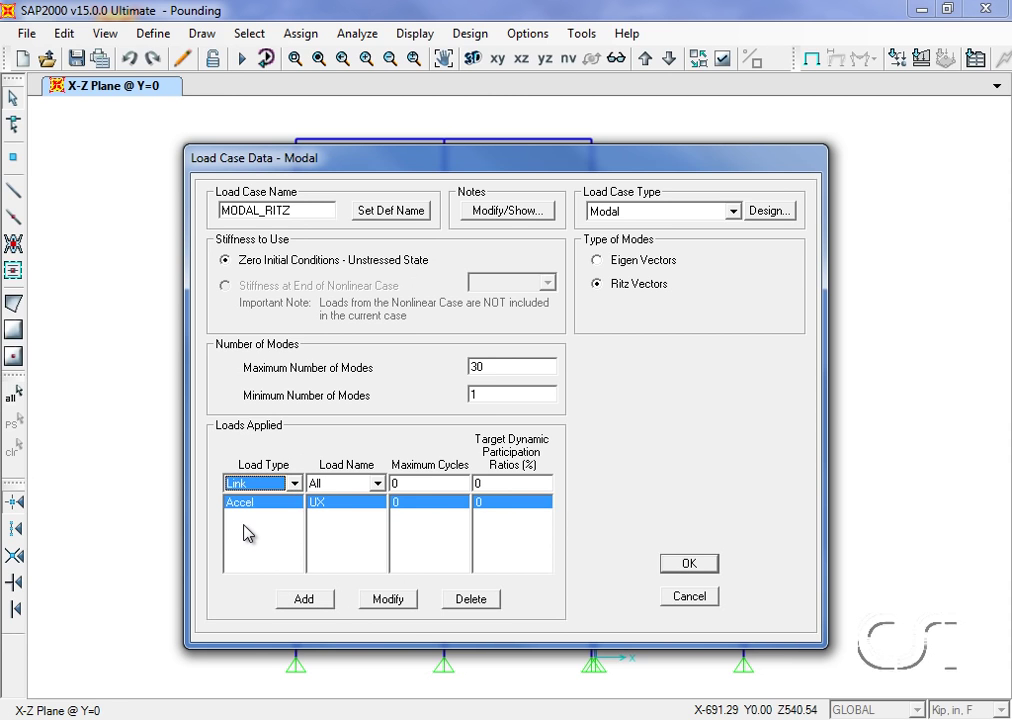
pyautogui.click(306, 600)
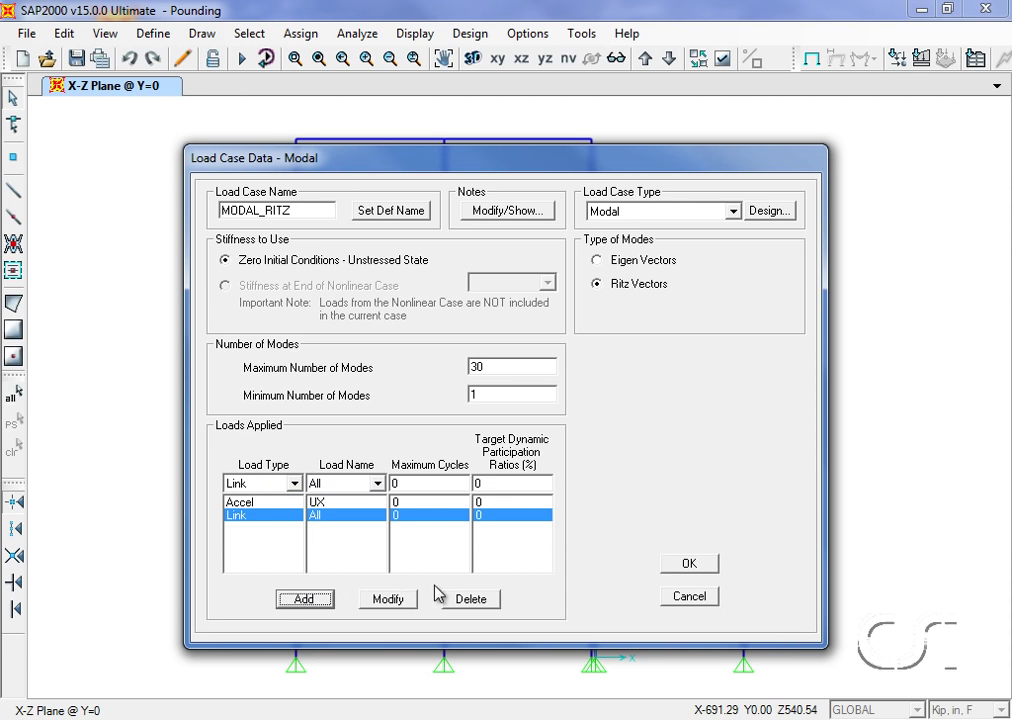
pyautogui.click(688, 565)
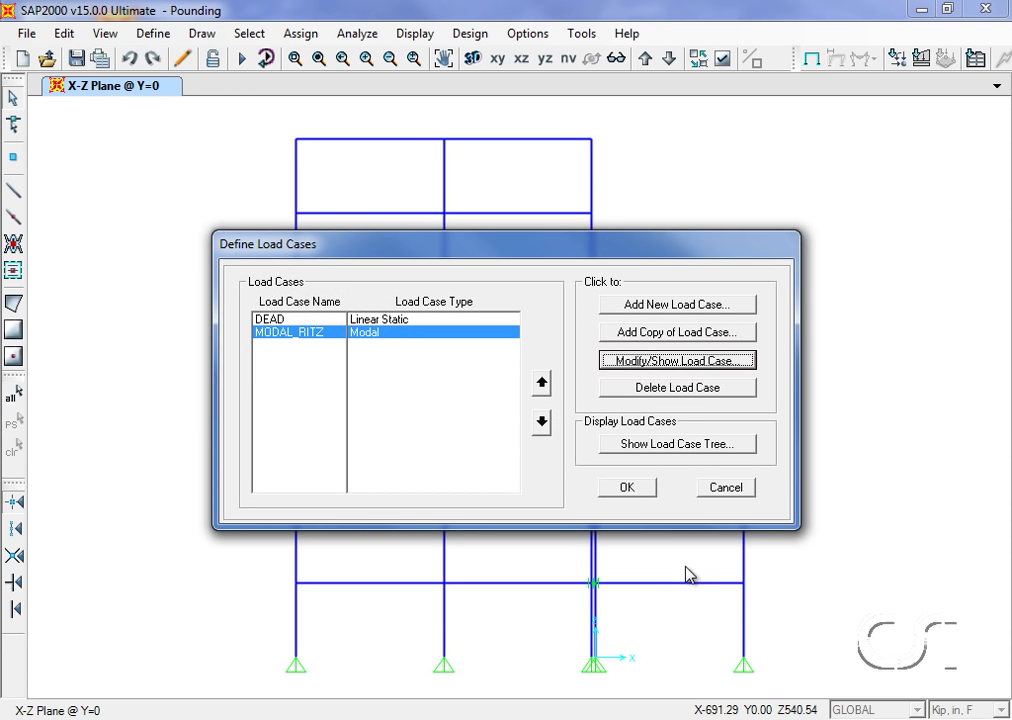
# Add a new nonlinear Time History load case named POUNDING
pyautogui.click(681, 309)
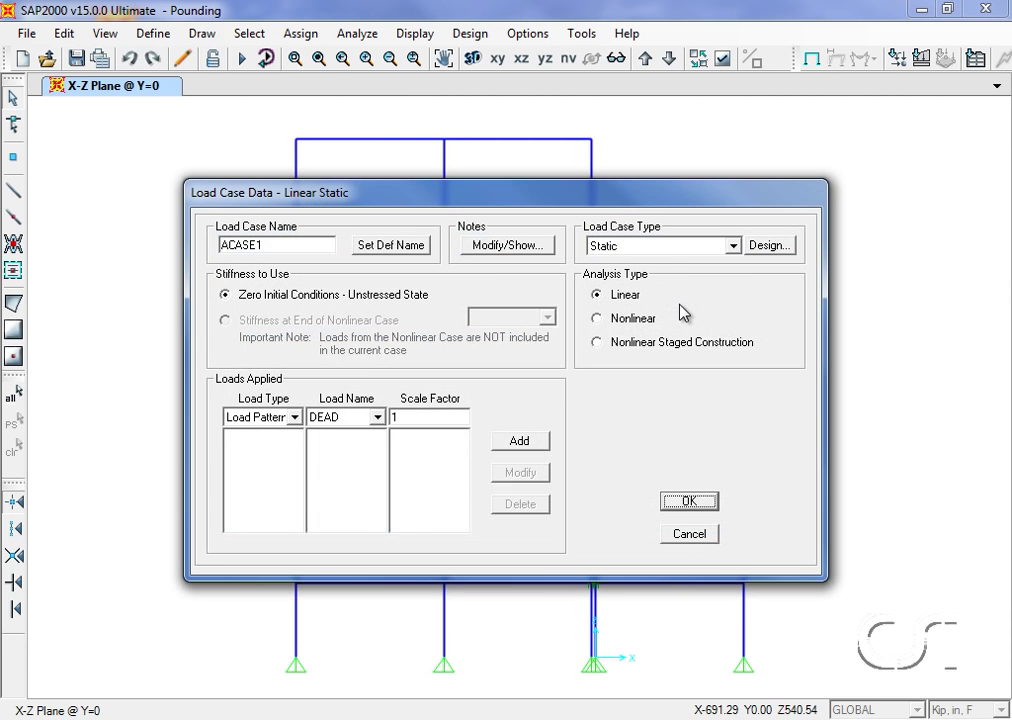
pyautogui.doubleClick(311, 240)
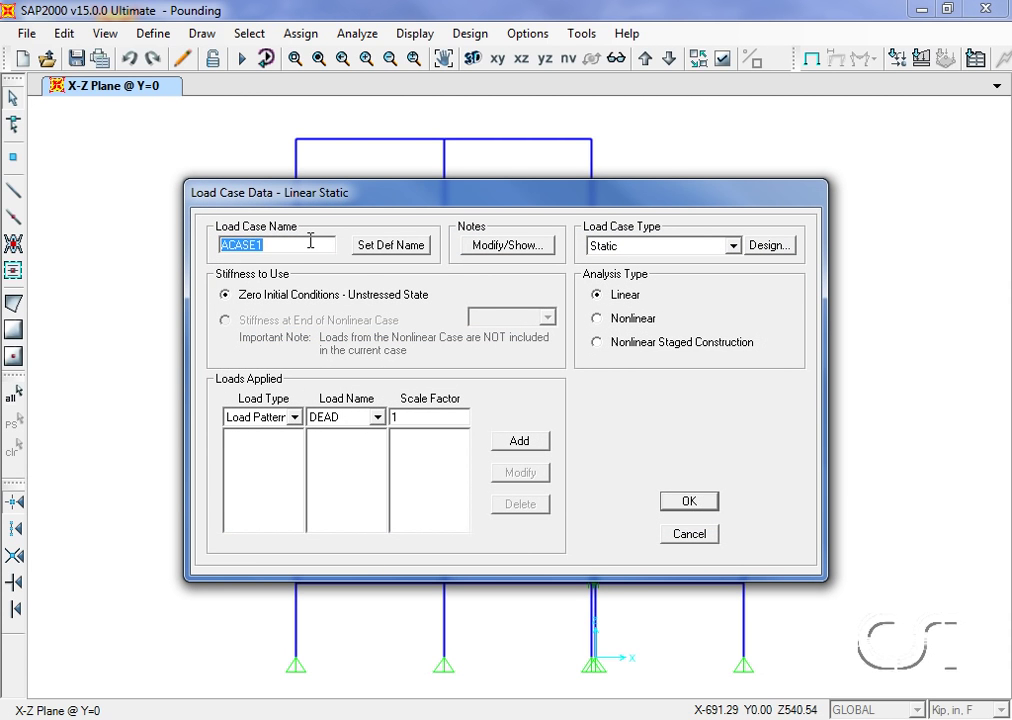
pyautogui.write('POUNDING')
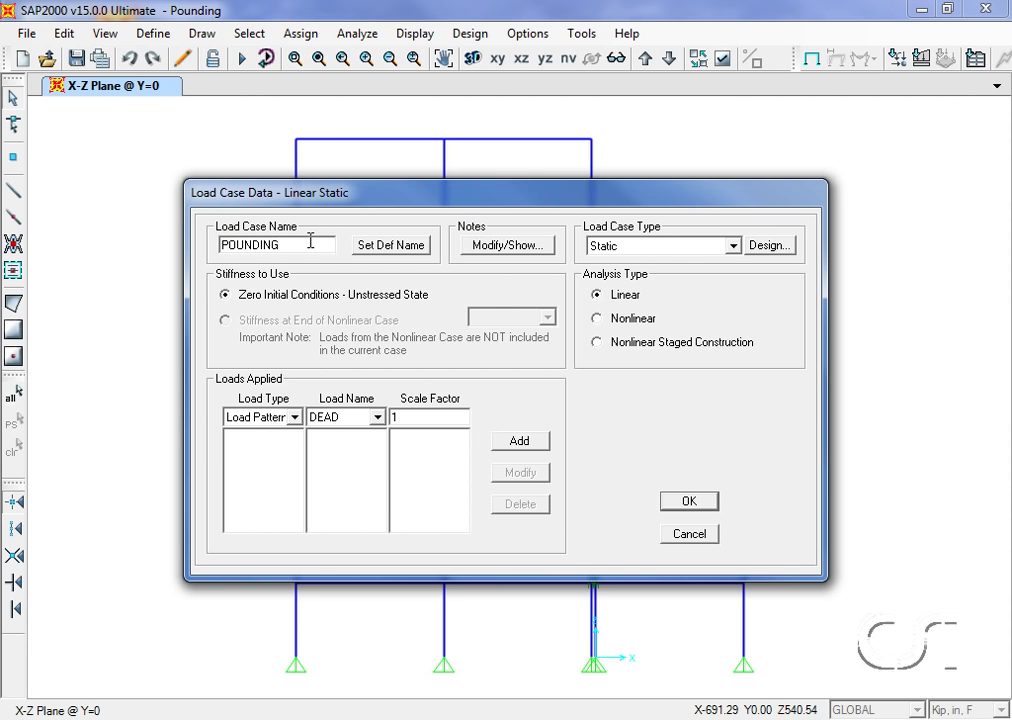
pyautogui.click(612, 247)
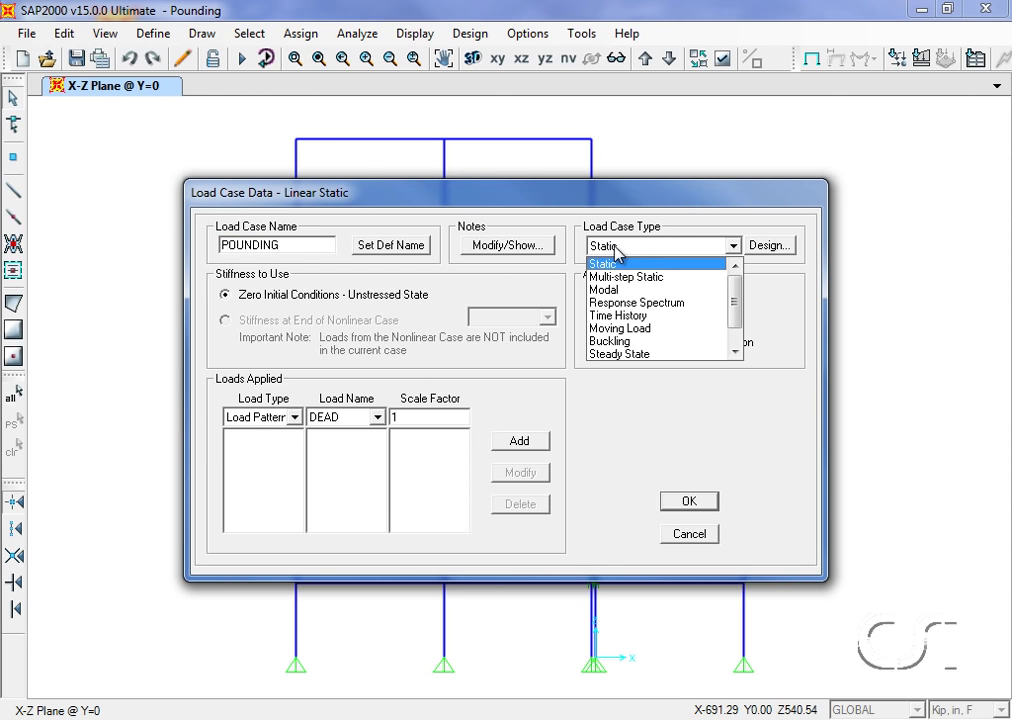
pyautogui.click(654, 318)
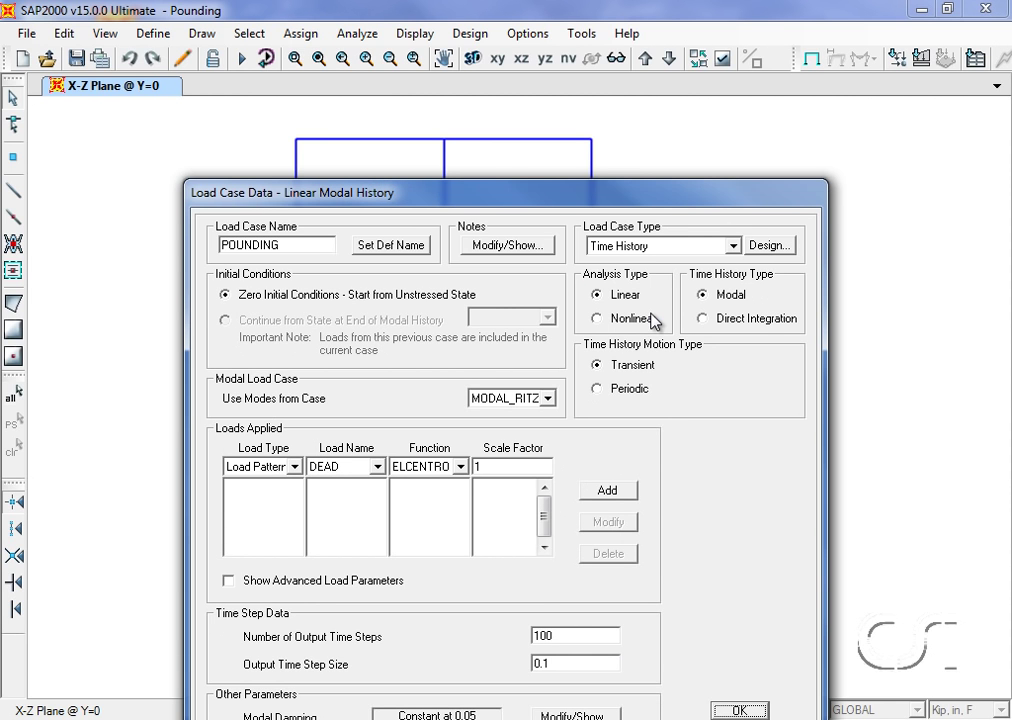
pyautogui.click(610, 321)
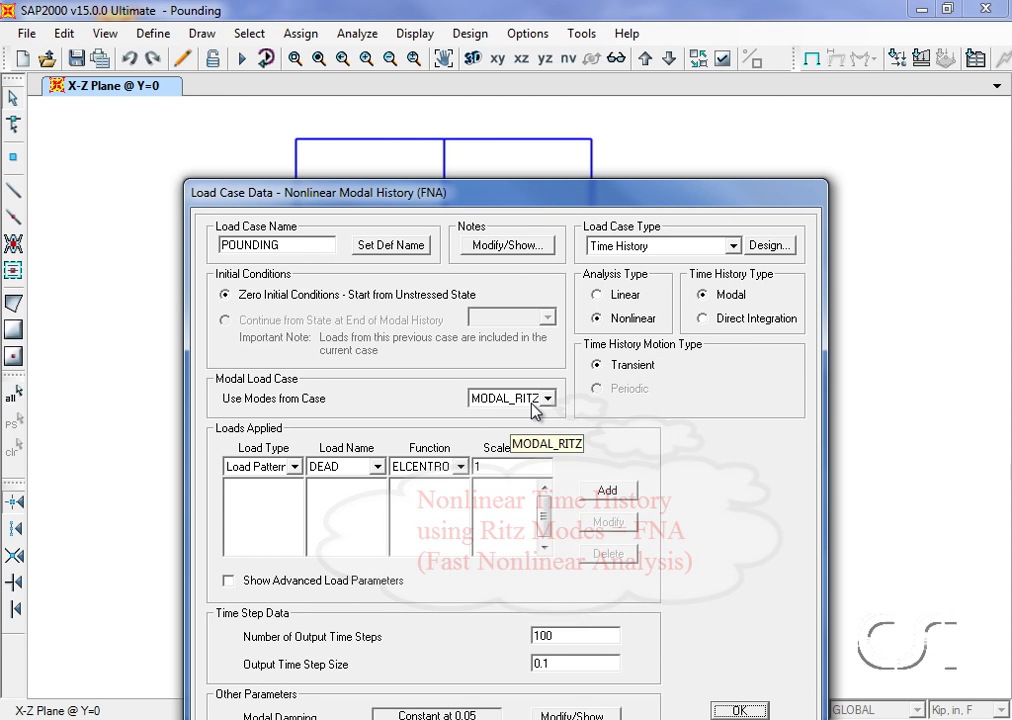
# Apply ELCENTRO U1 acceleration scaled 386.4 with 5000 output steps of 0.002
pyautogui.click(295, 467)
pyautogui.click(281, 499)
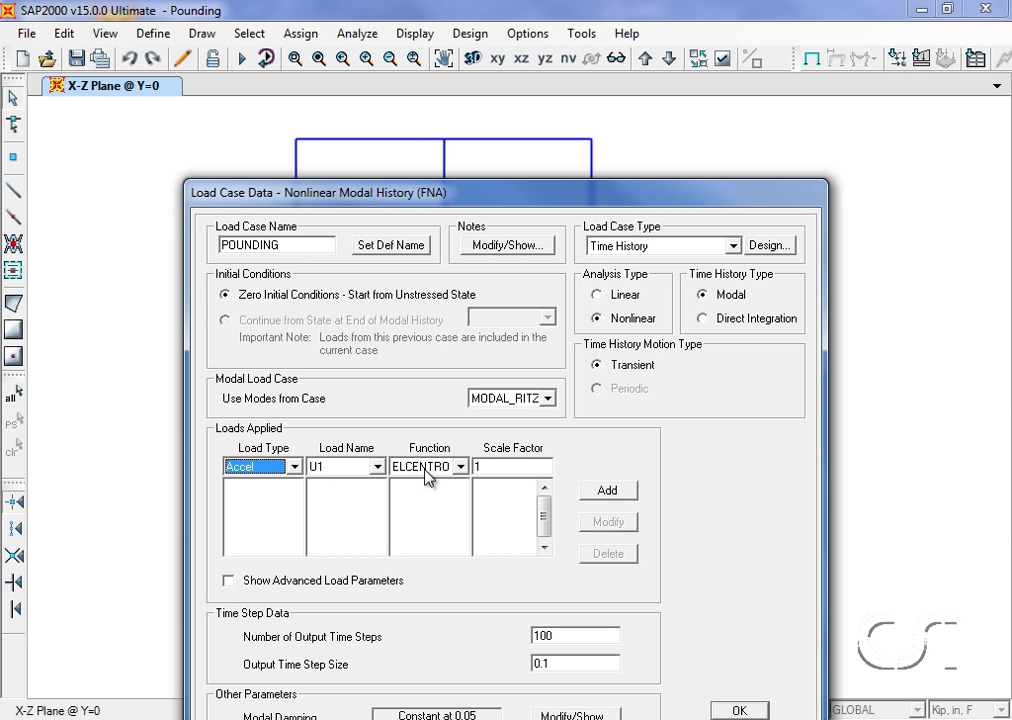
pyautogui.doubleClick(488, 468)
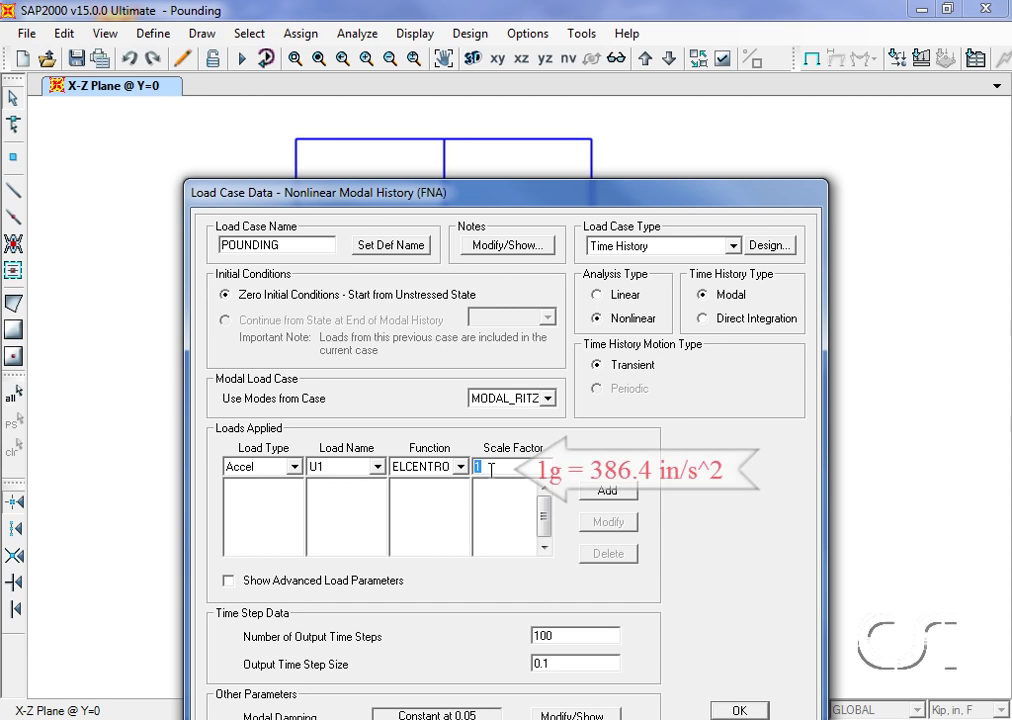
pyautogui.write('386.4')
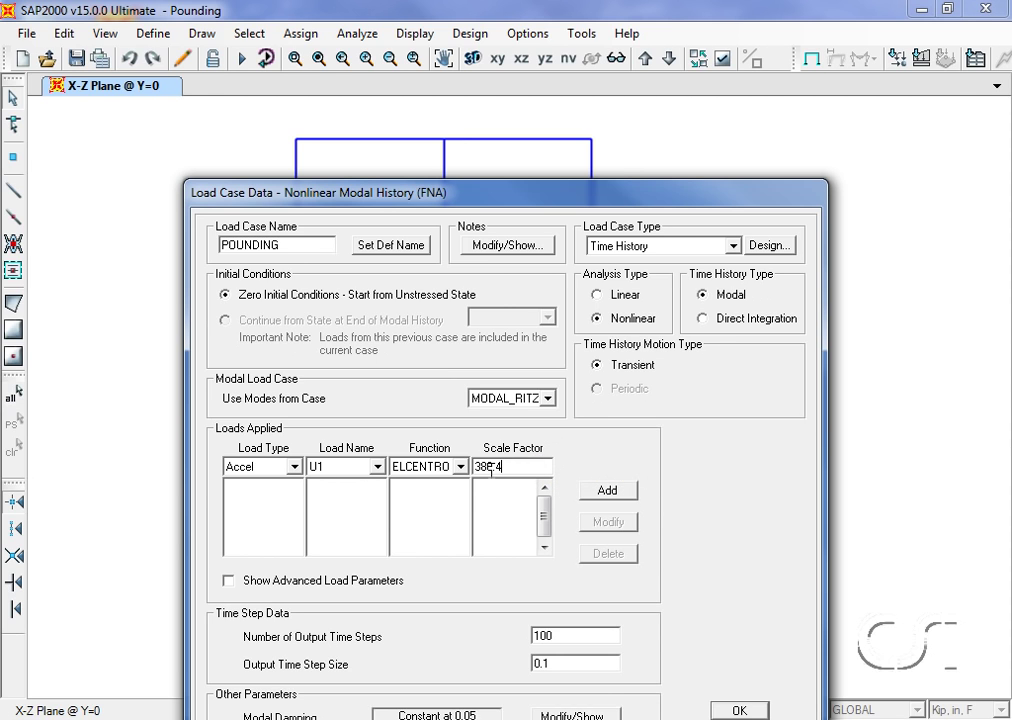
pyautogui.click(608, 490)
pyautogui.moveTo(570, 200); pyautogui.dragTo(567, 110)
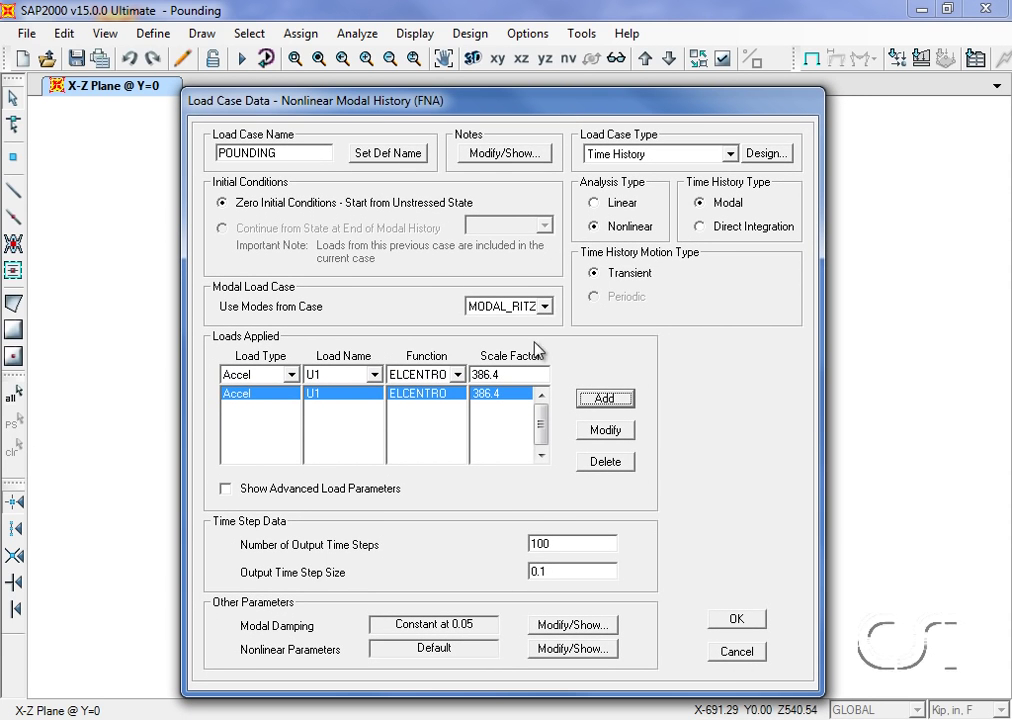
pyautogui.doubleClick(554, 542)
pyautogui.write('5000')
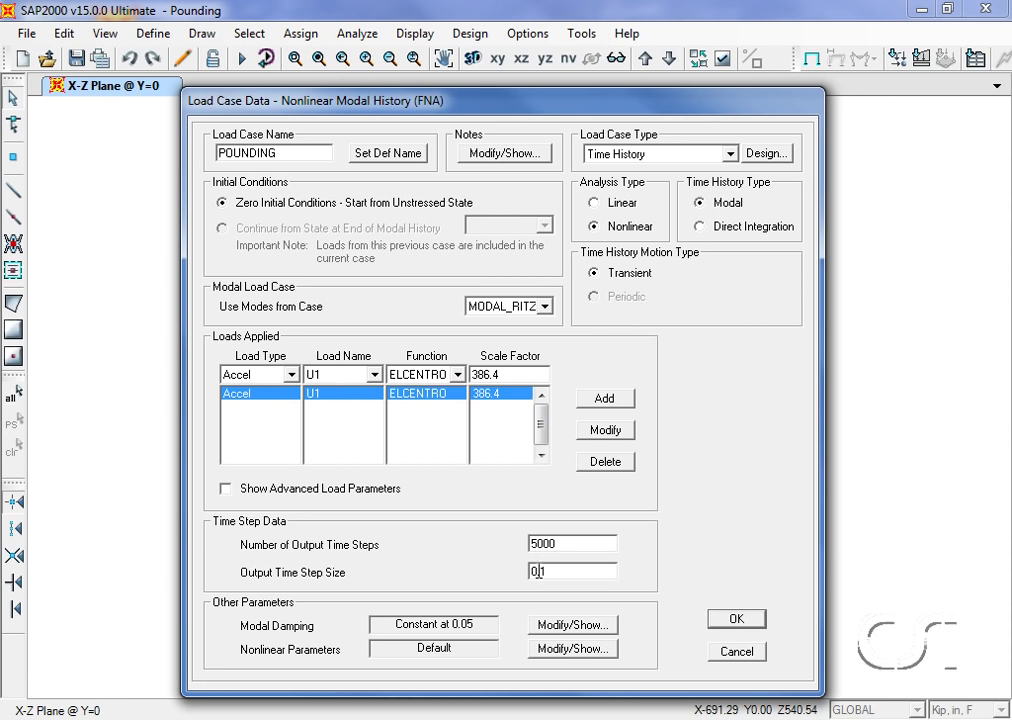
pyautogui.doubleClick(550, 572)
pyautogui.write('0.002')
pyautogui.click(729, 619)
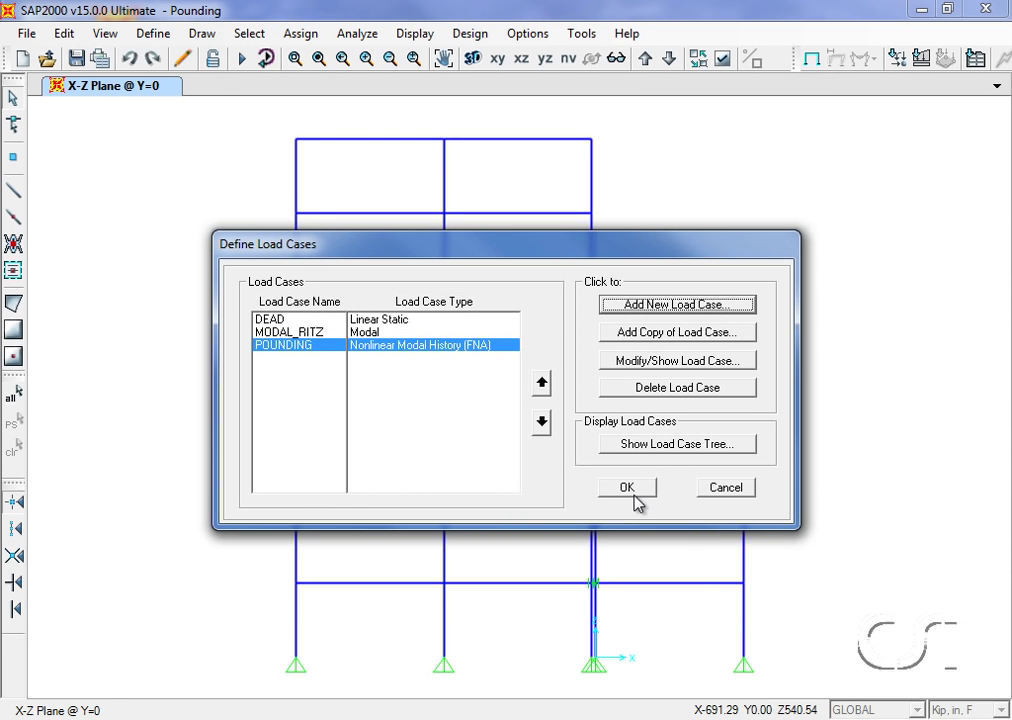
# Close the load cases and enable the Extrude View and Links Not in View display options
pyautogui.click(627, 488)
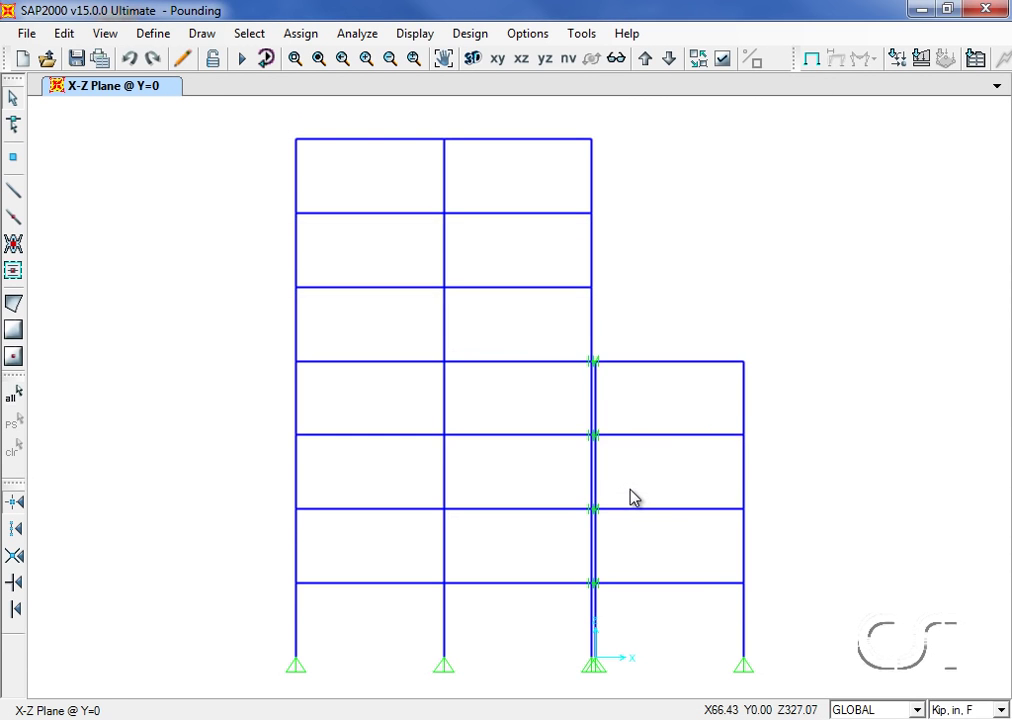
pyautogui.click(723, 62)
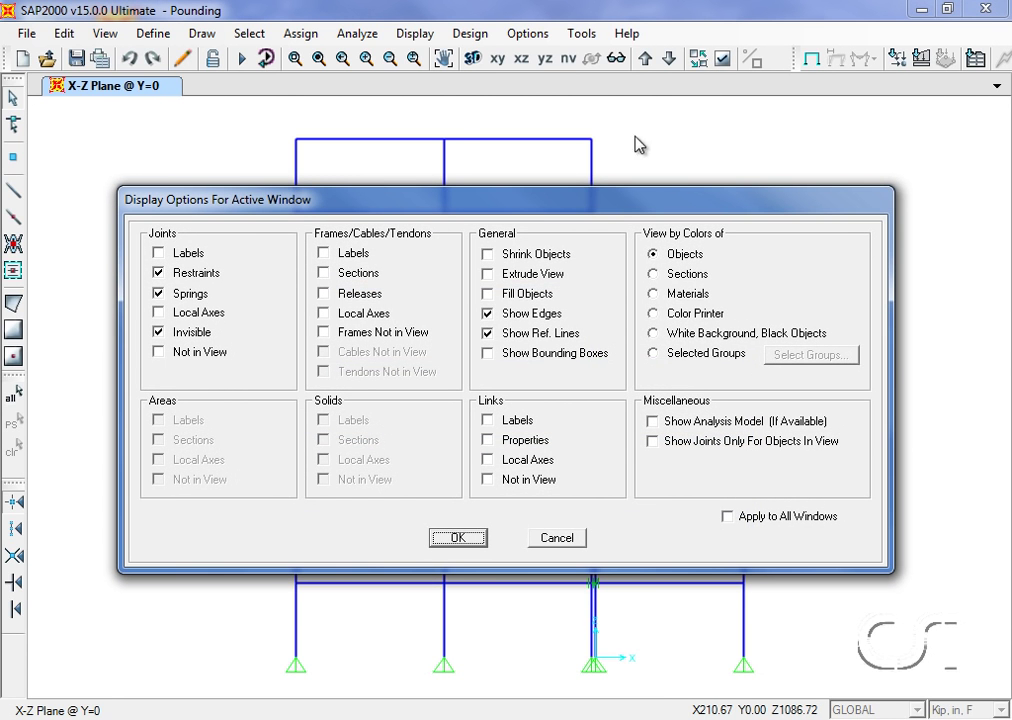
pyautogui.click(488, 274)
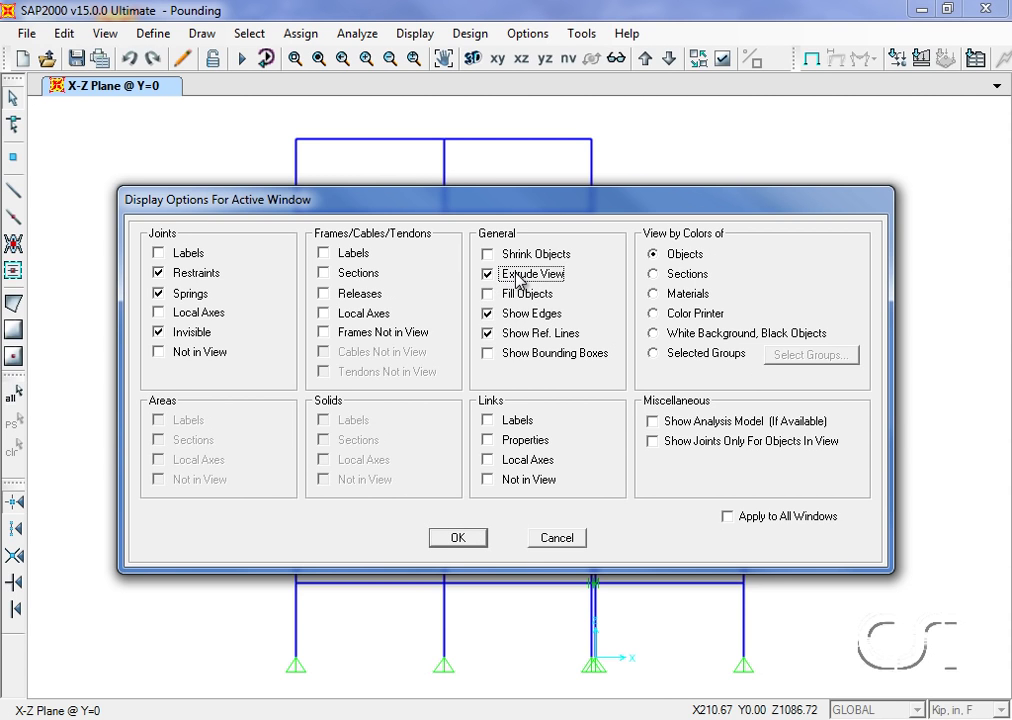
pyautogui.click(488, 481)
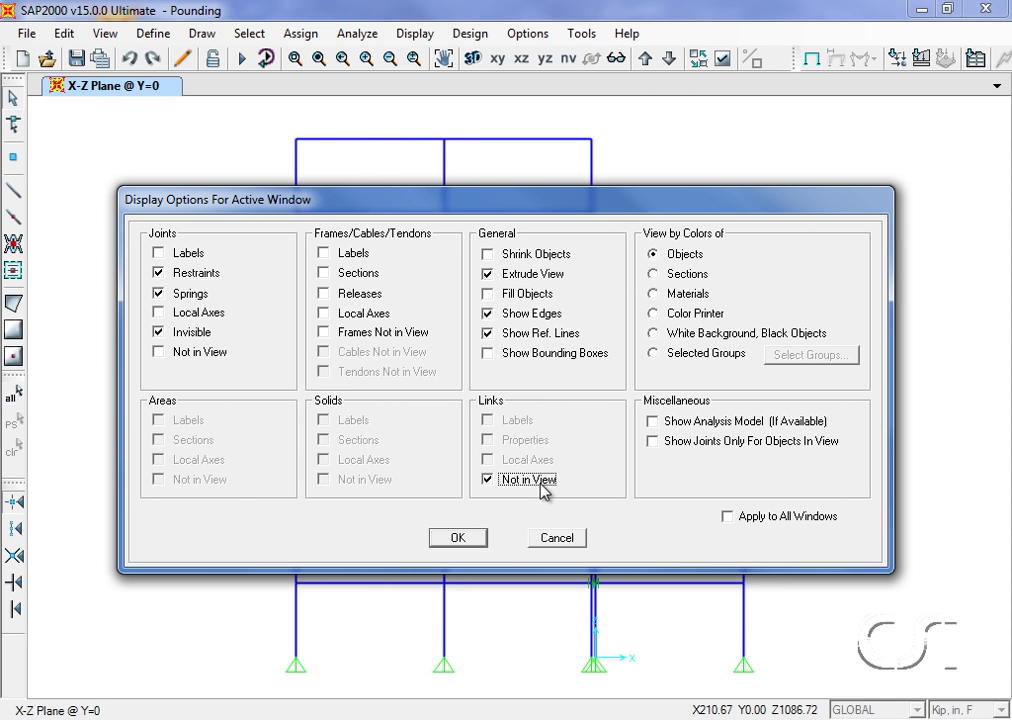
pyautogui.click(476, 542)
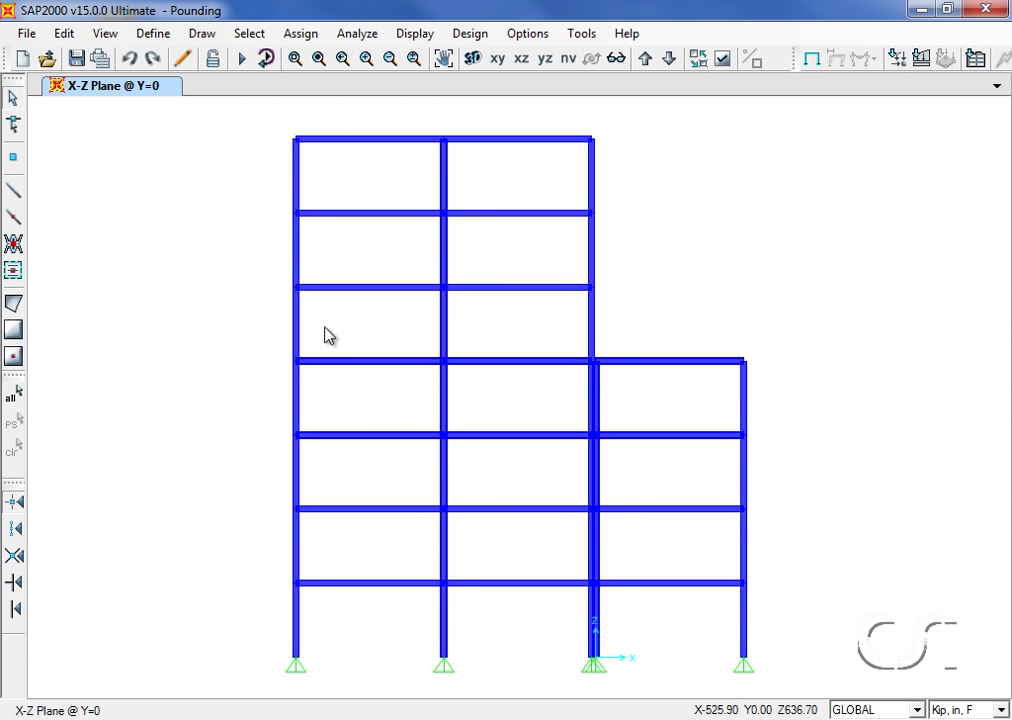
# Run the analysis and show the POUNDING deformed shape at time 6 (step 3000)
pyautogui.click(242, 59)
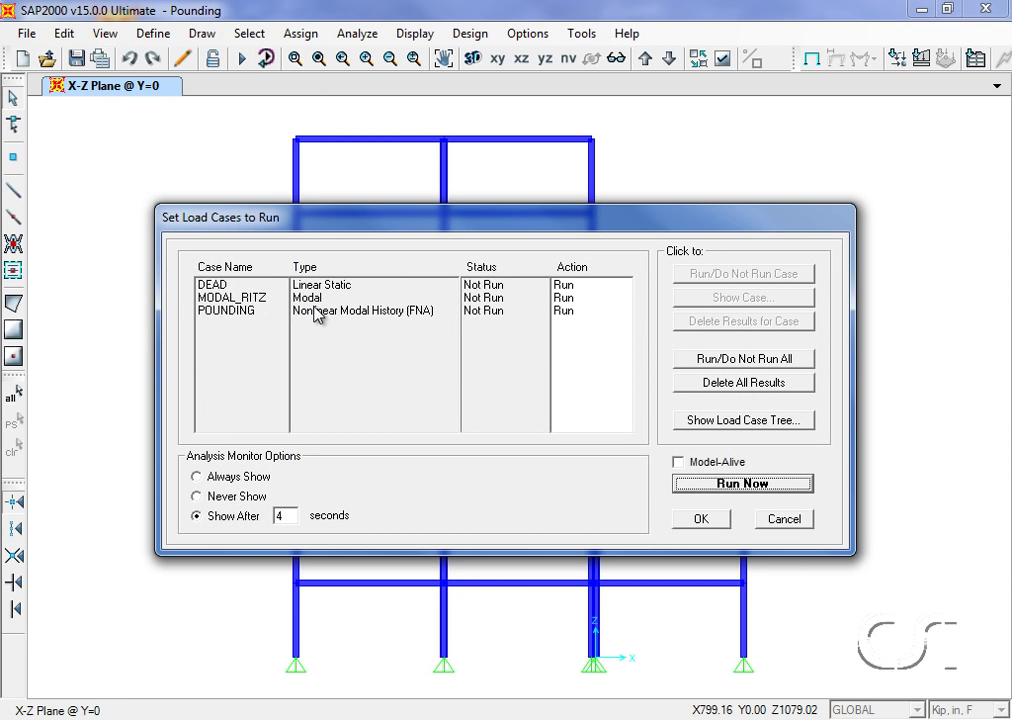
pyautogui.click(741, 486)
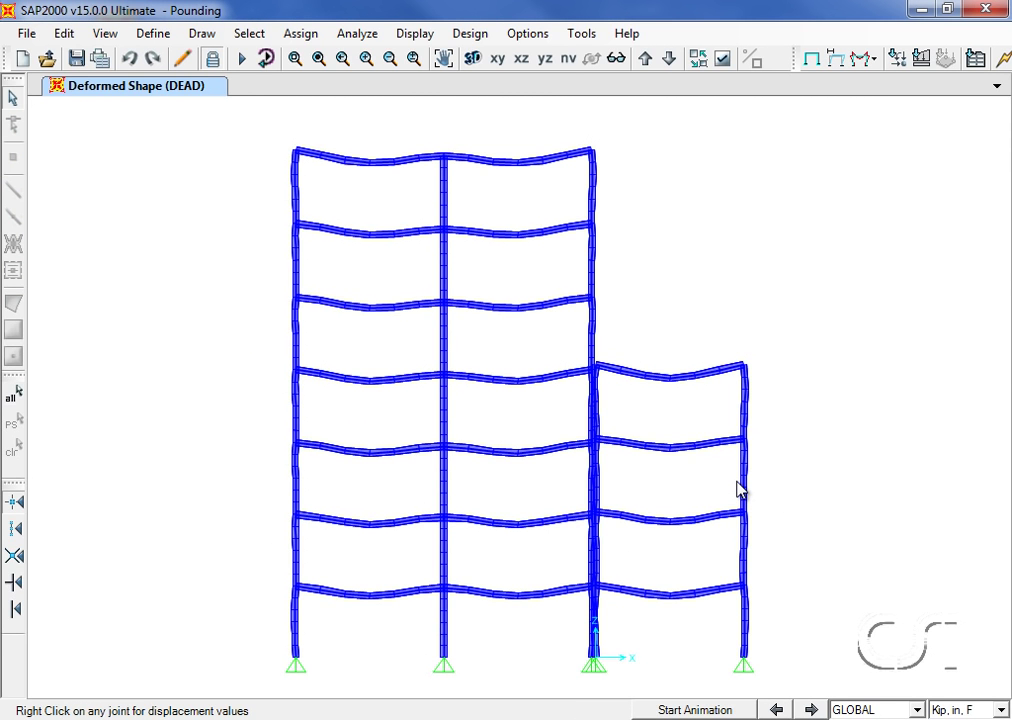
pyautogui.click(413, 36)
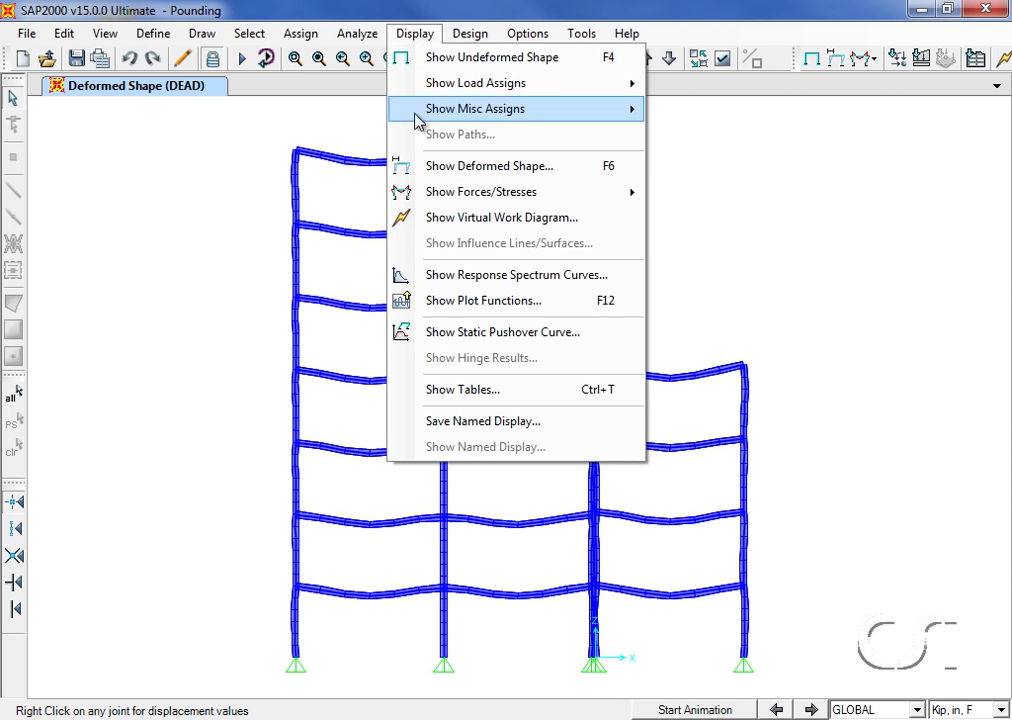
pyautogui.click(490, 167)
pyautogui.click(556, 151)
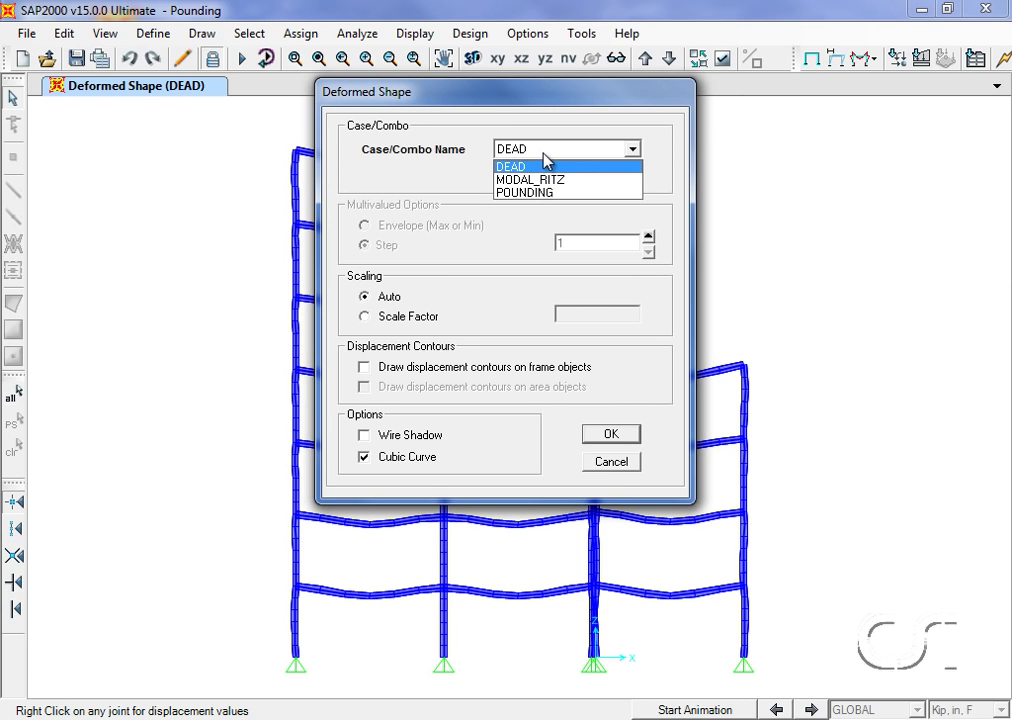
pyautogui.click(545, 192)
pyautogui.doubleClick(574, 243)
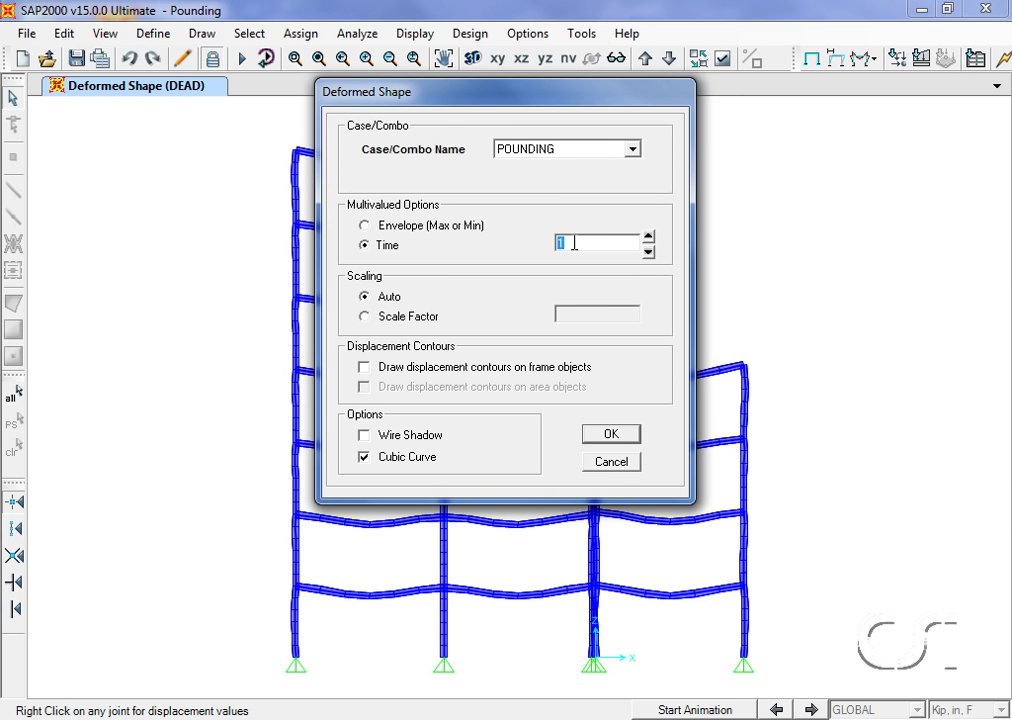
pyautogui.write('6')
pyautogui.click(612, 437)
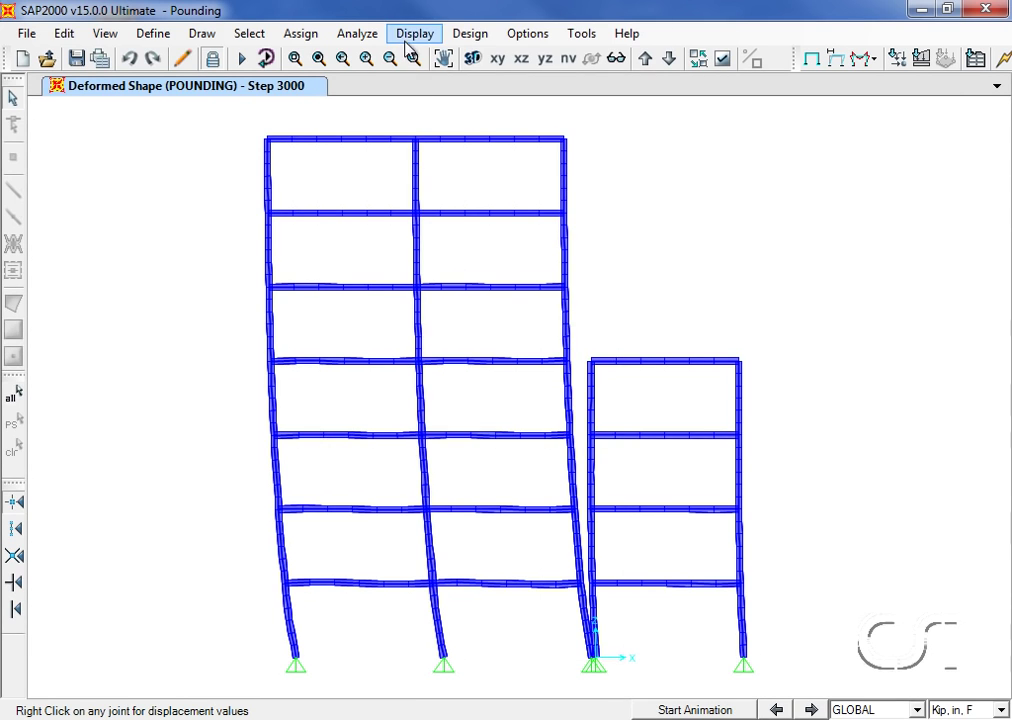
# Set up a plot function trace of acc dir 1 over a horizontal range of 0 to 10
pyautogui.click(408, 36)
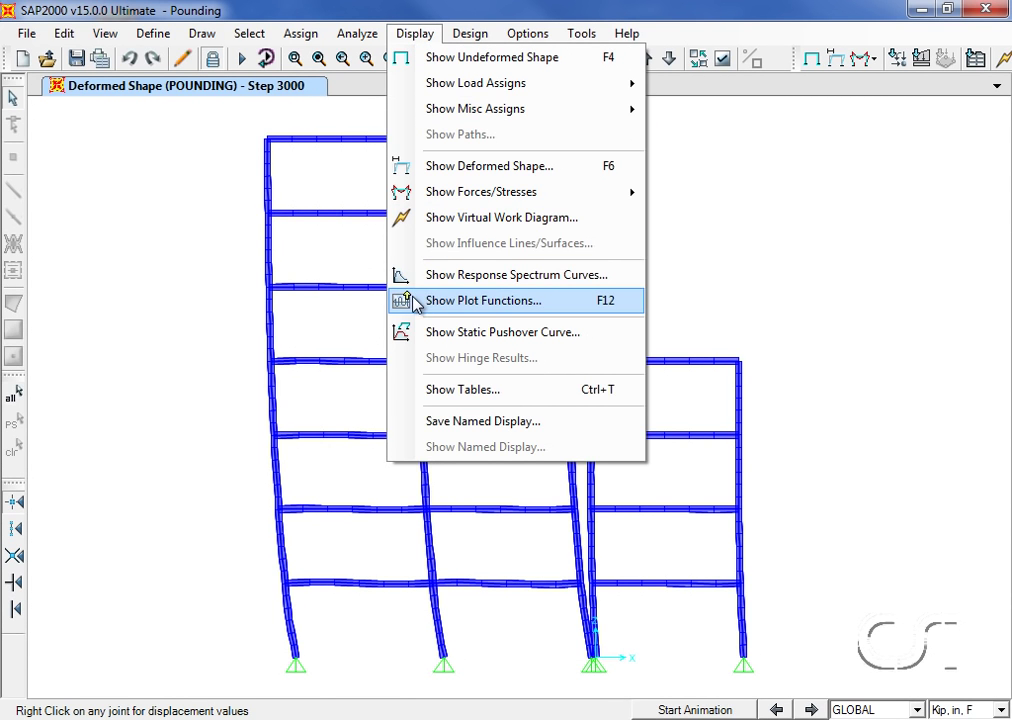
pyautogui.click(543, 308)
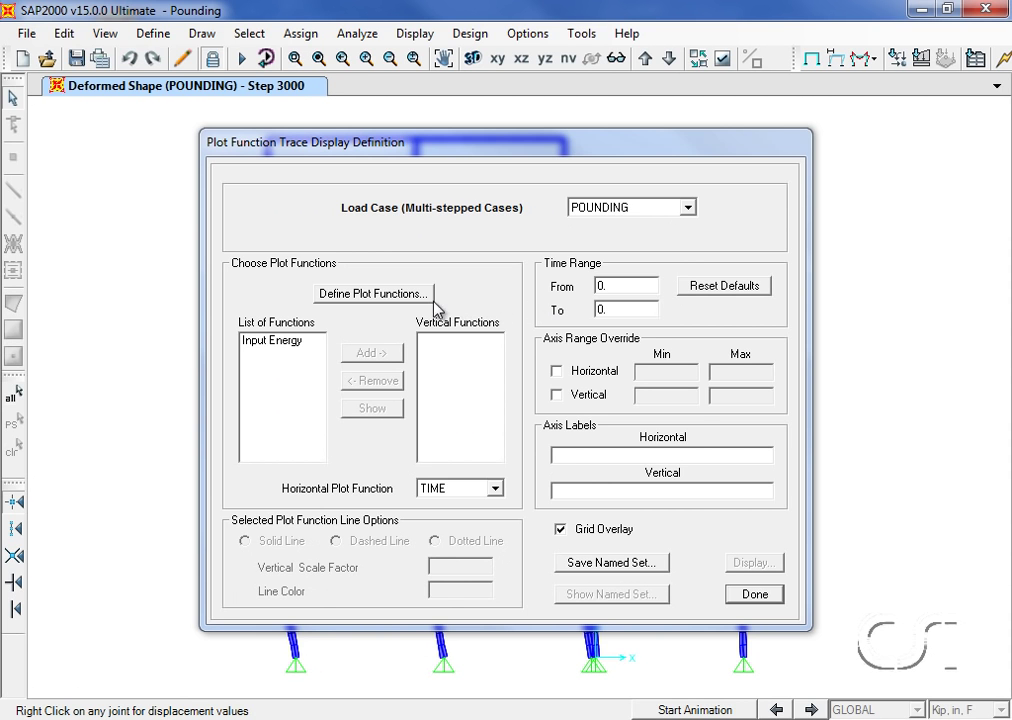
pyautogui.click(371, 294)
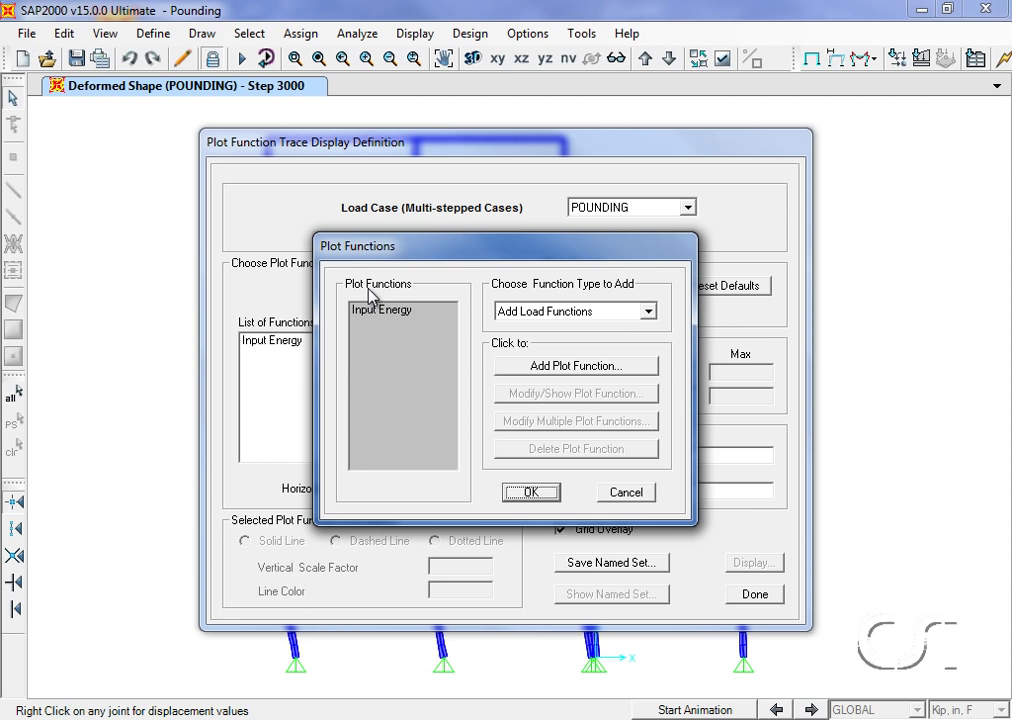
pyautogui.click(562, 372)
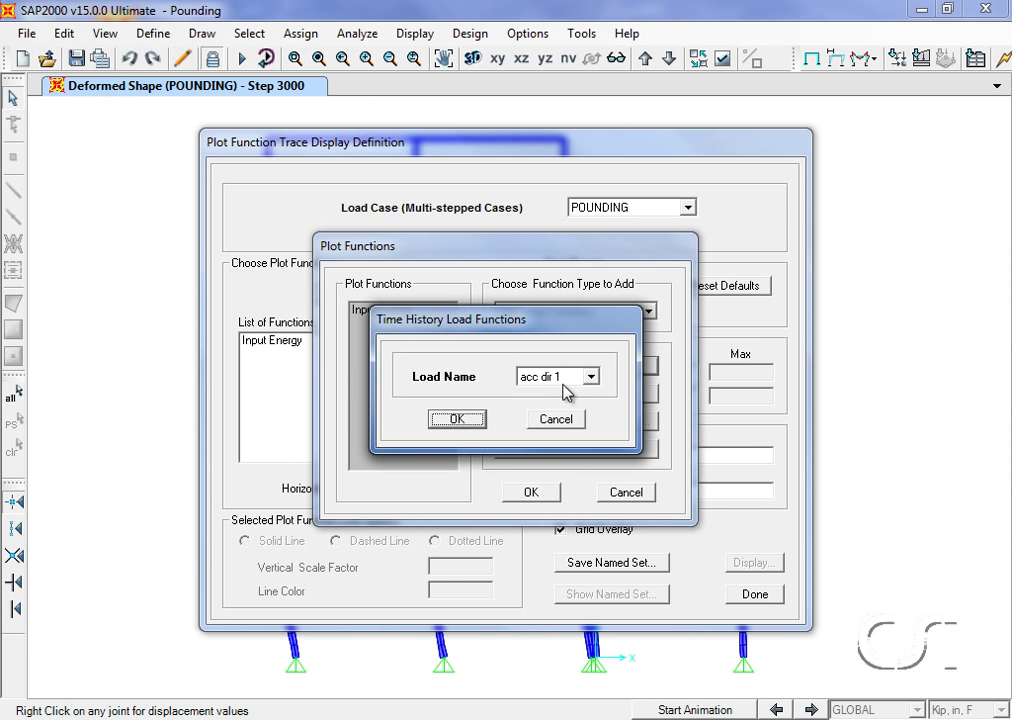
pyautogui.click(460, 421)
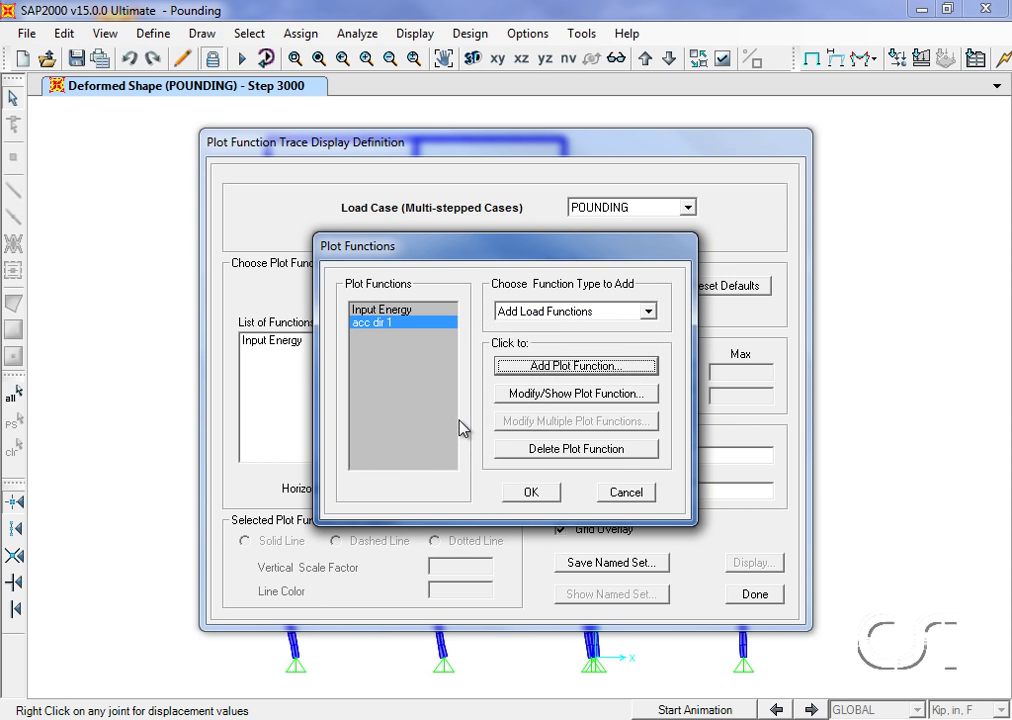
pyautogui.click(545, 493)
pyautogui.click(265, 356)
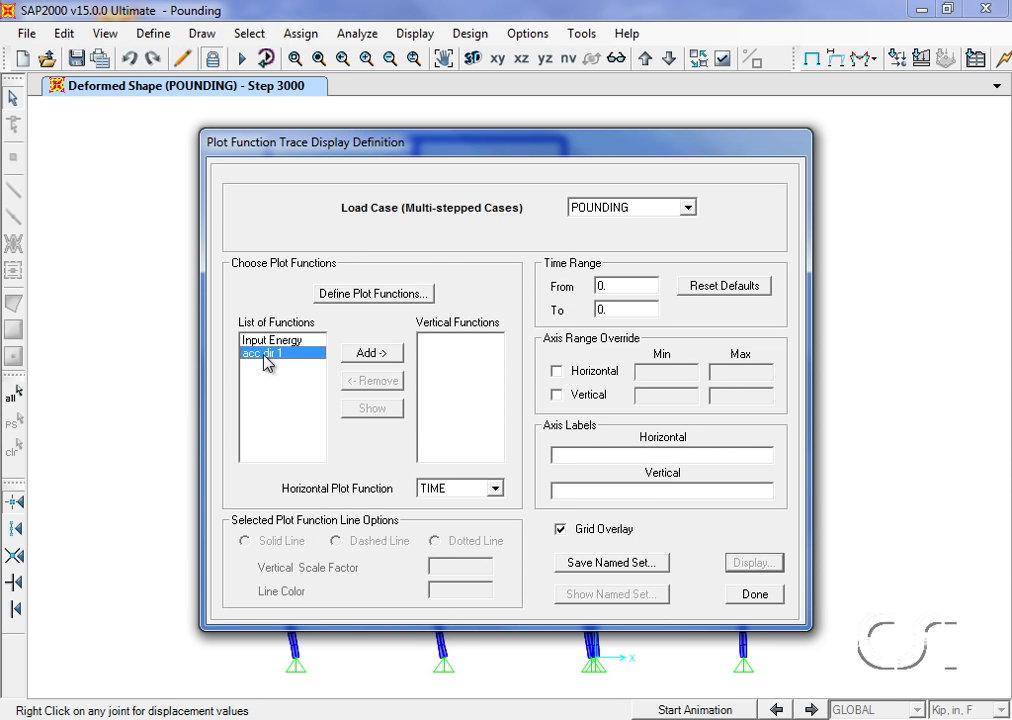
pyautogui.click(366, 354)
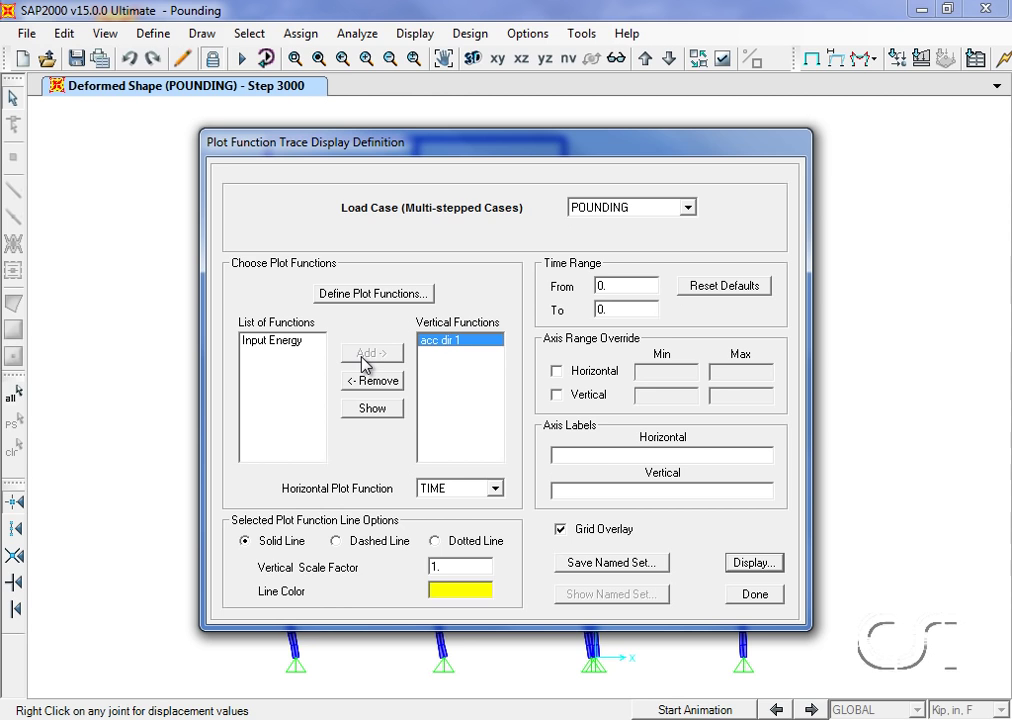
pyautogui.click(569, 373)
pyautogui.doubleClick(728, 371)
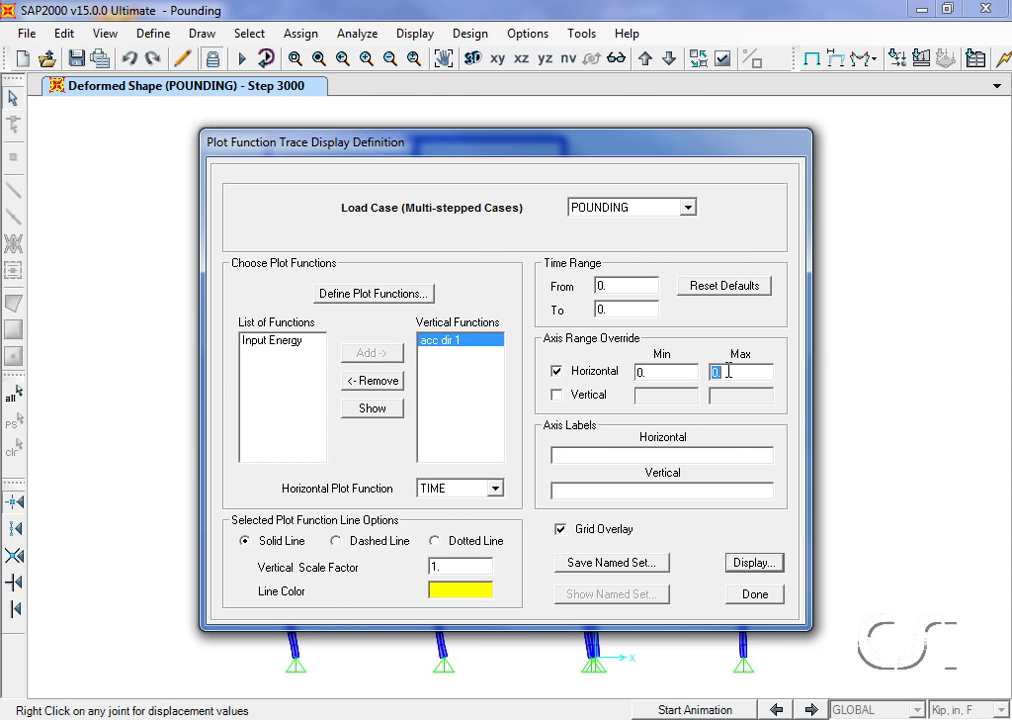
pyautogui.write('10')
# Turn off grid overlay, save the set as GROUND_ACCEL, and review the plotted trace
pyautogui.click(566, 533)
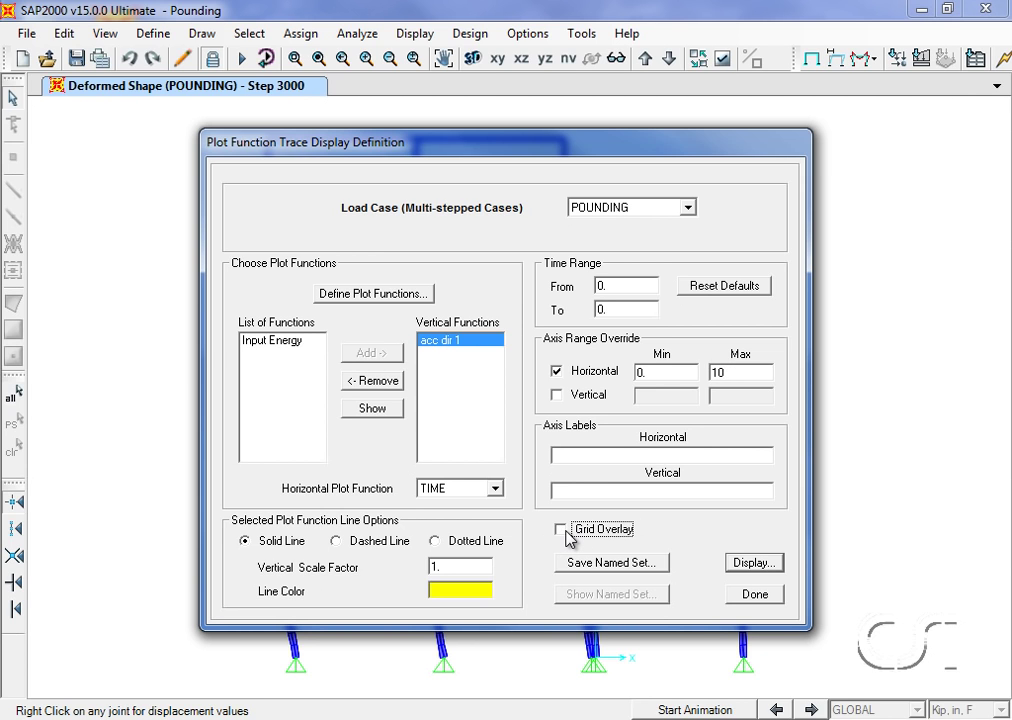
pyautogui.click(605, 565)
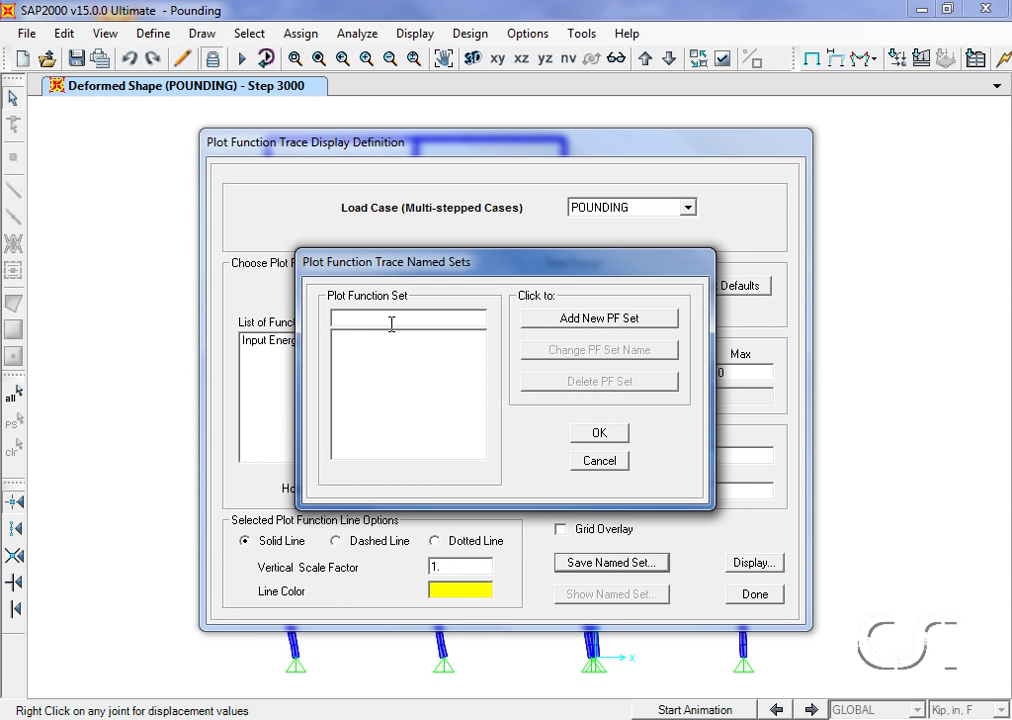
pyautogui.write('GROUND_ACCEL')
pyautogui.click(566, 319)
pyautogui.click(599, 434)
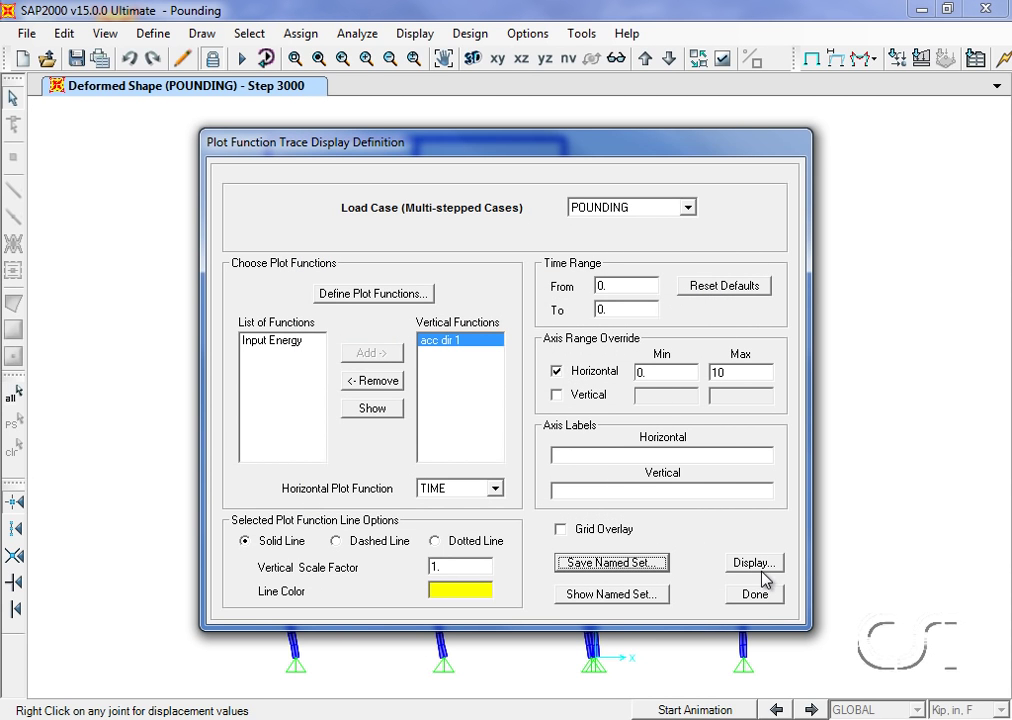
pyautogui.click(760, 563)
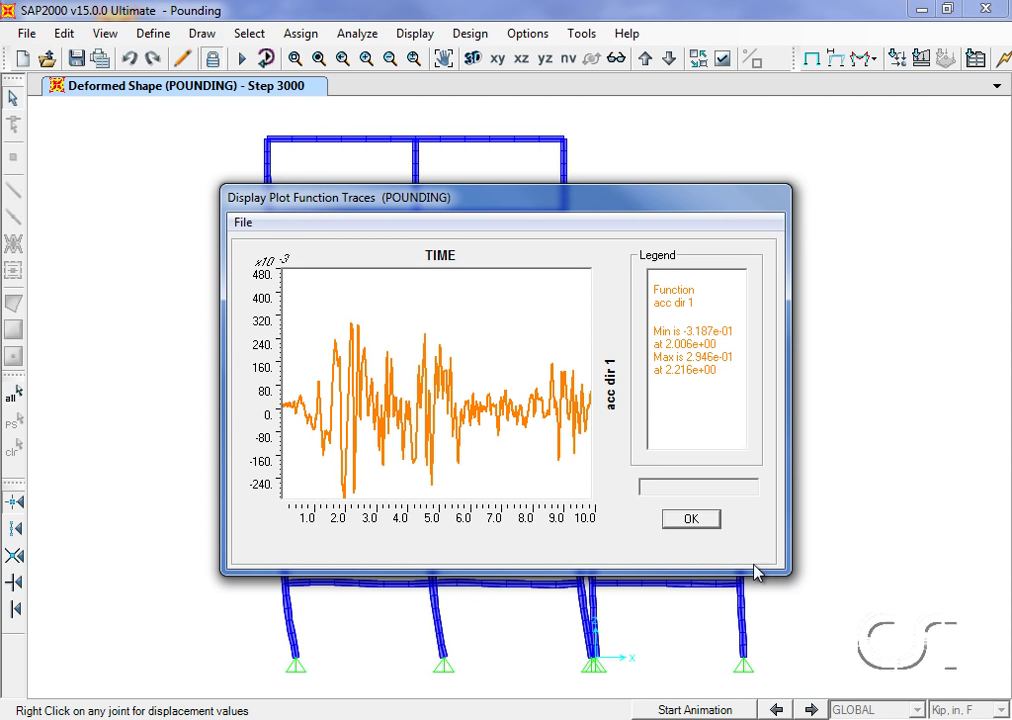
pyautogui.click(699, 527)
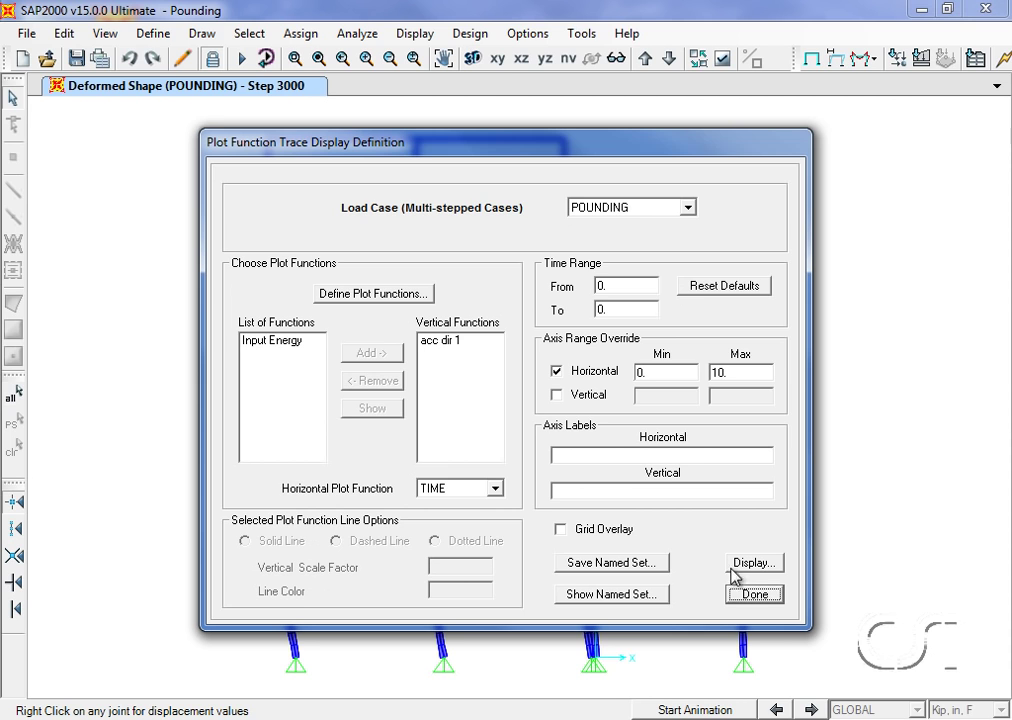
pyautogui.click(752, 594)
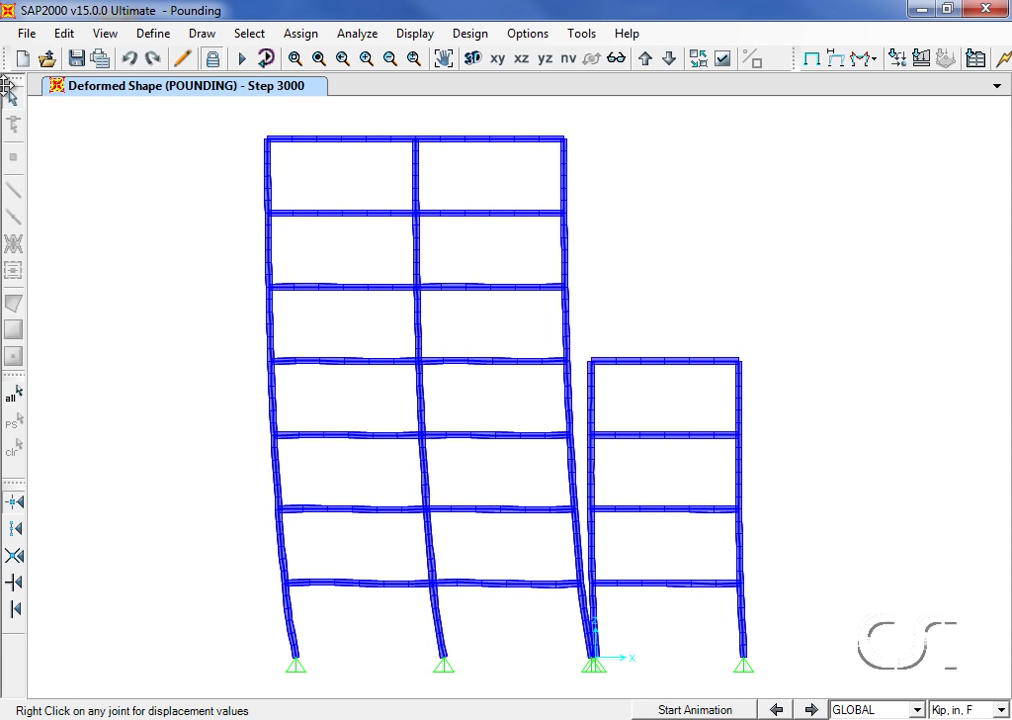
# Configure multi-step animation video Pounding.avi with the GROUND_ACCEL graph and magnification 50
pyautogui.click(27, 33)
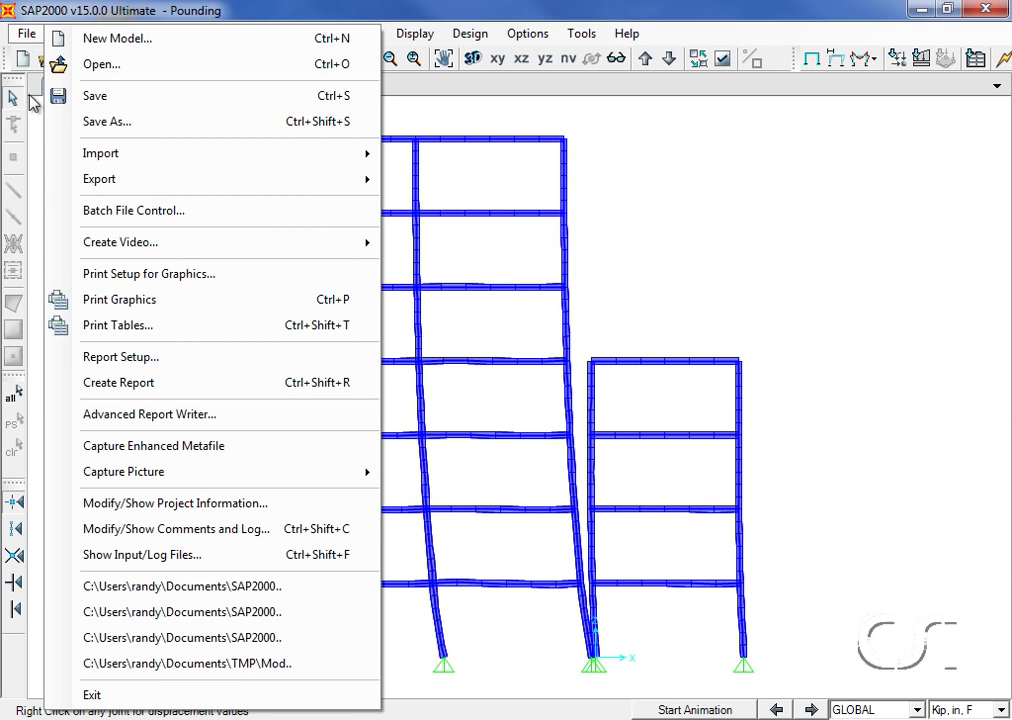
pyautogui.moveTo(208, 247)
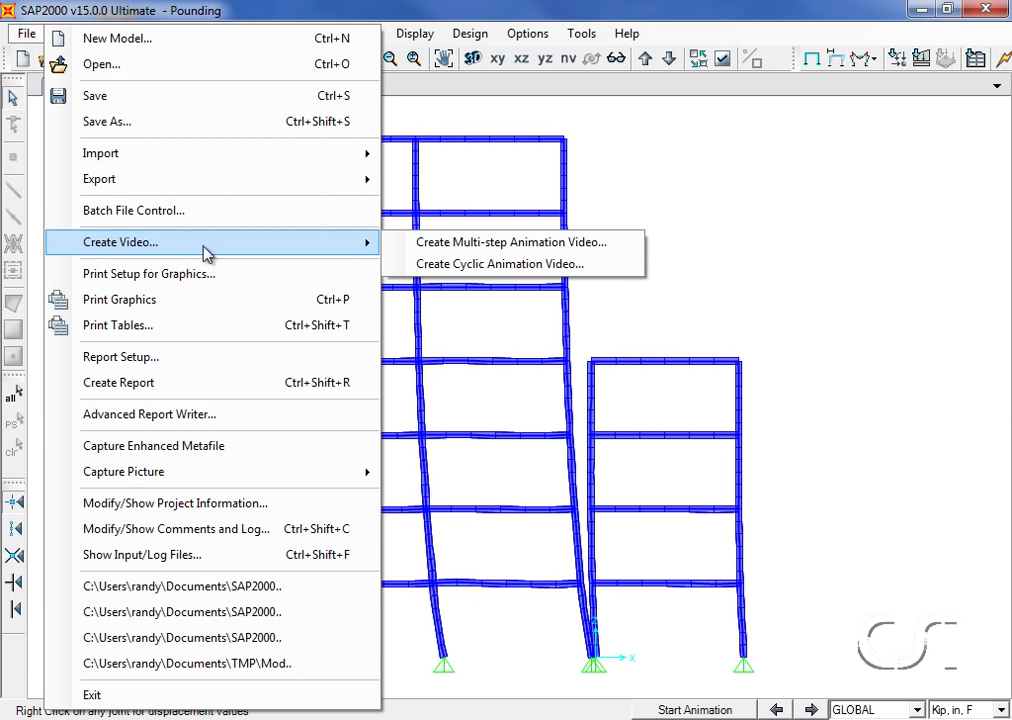
pyautogui.click(452, 243)
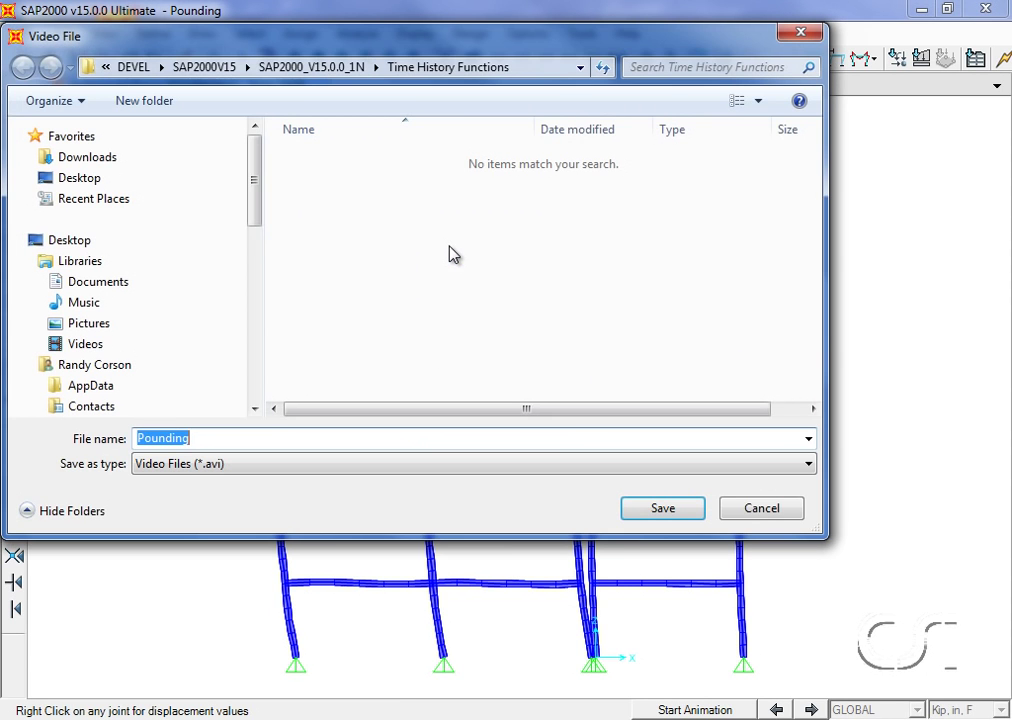
pyautogui.click(661, 509)
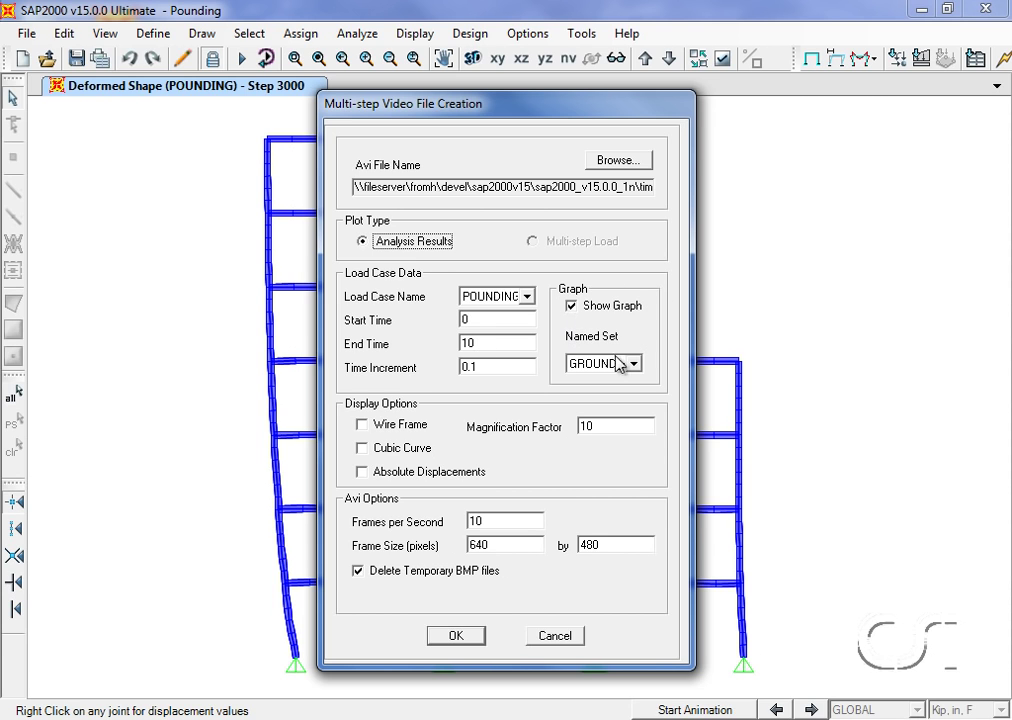
pyautogui.click(634, 364)
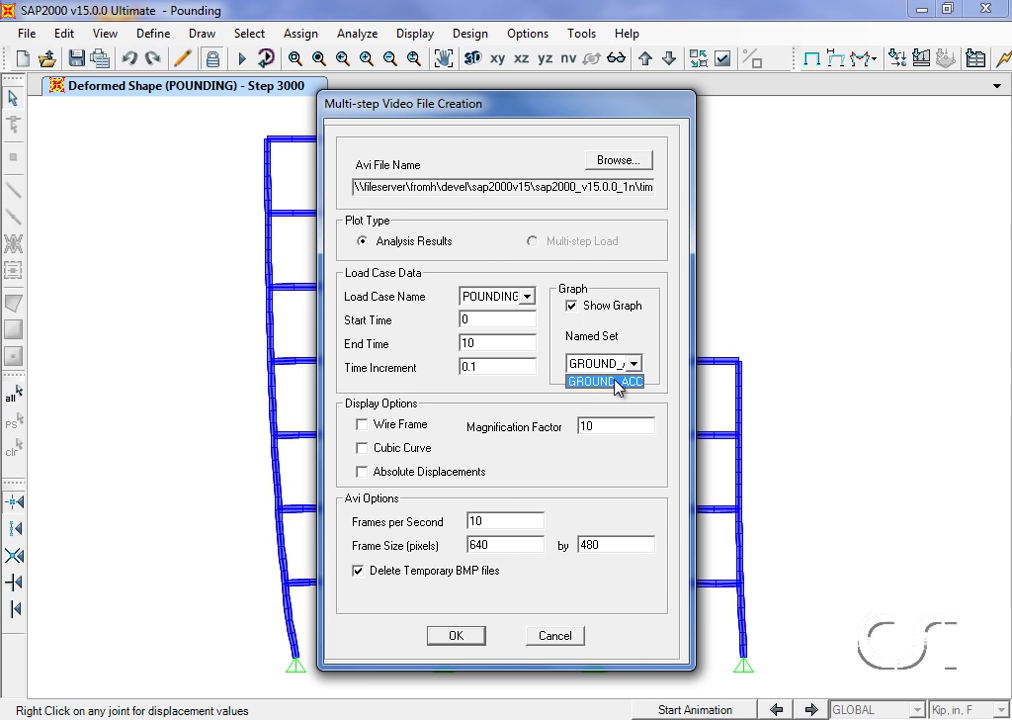
pyautogui.click(617, 382)
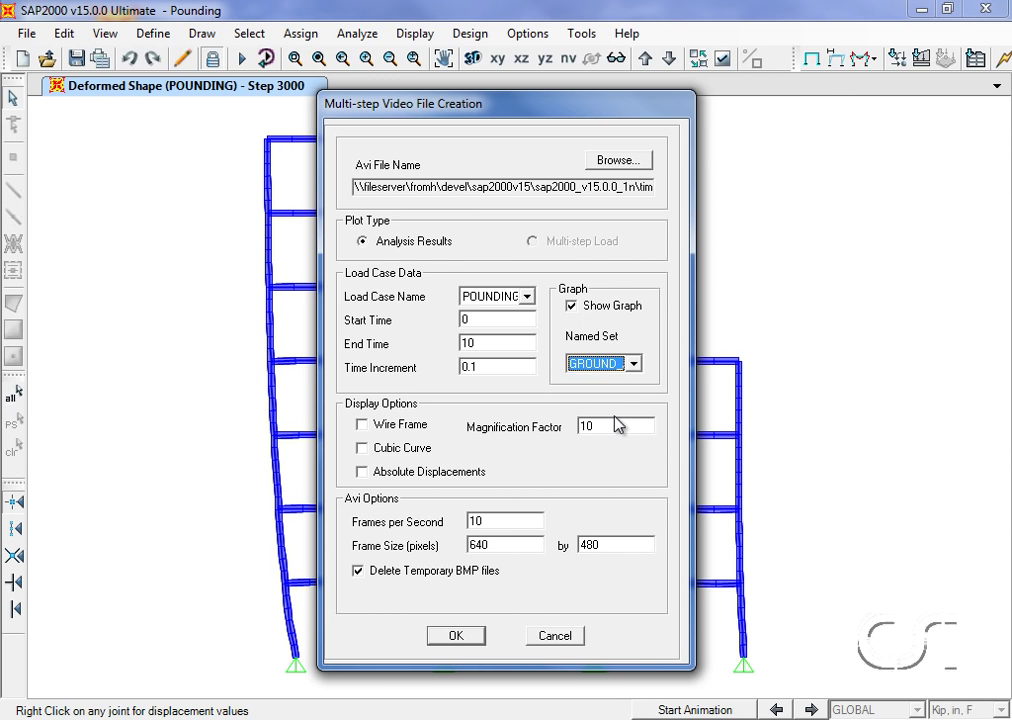
pyautogui.doubleClick(612, 427)
pyautogui.write('50')
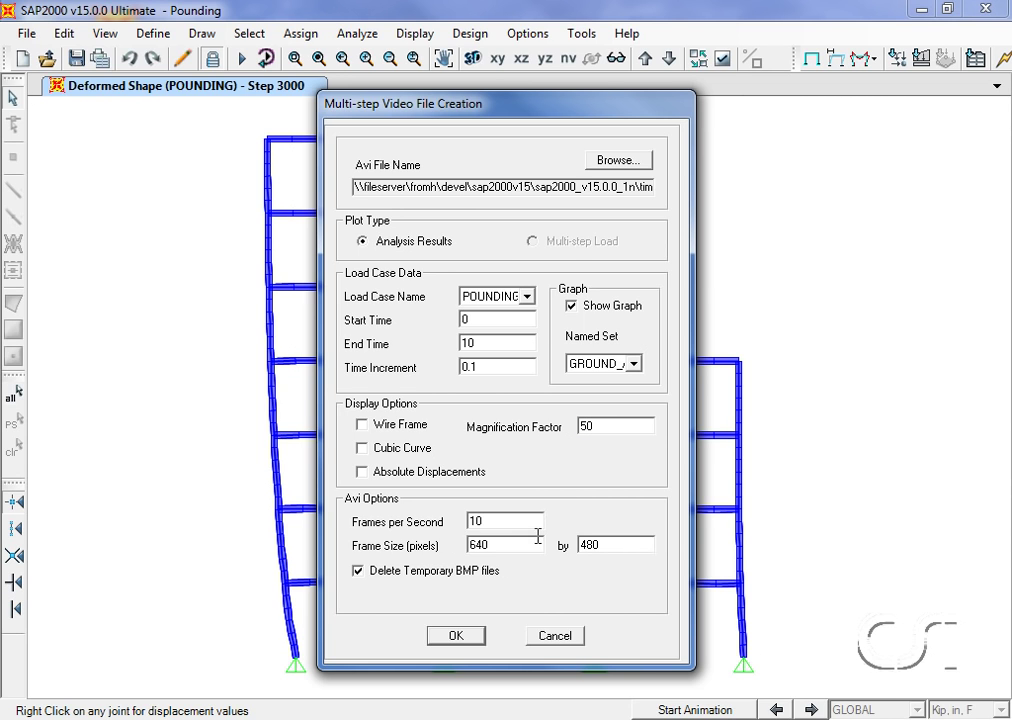
pyautogui.click(459, 645)
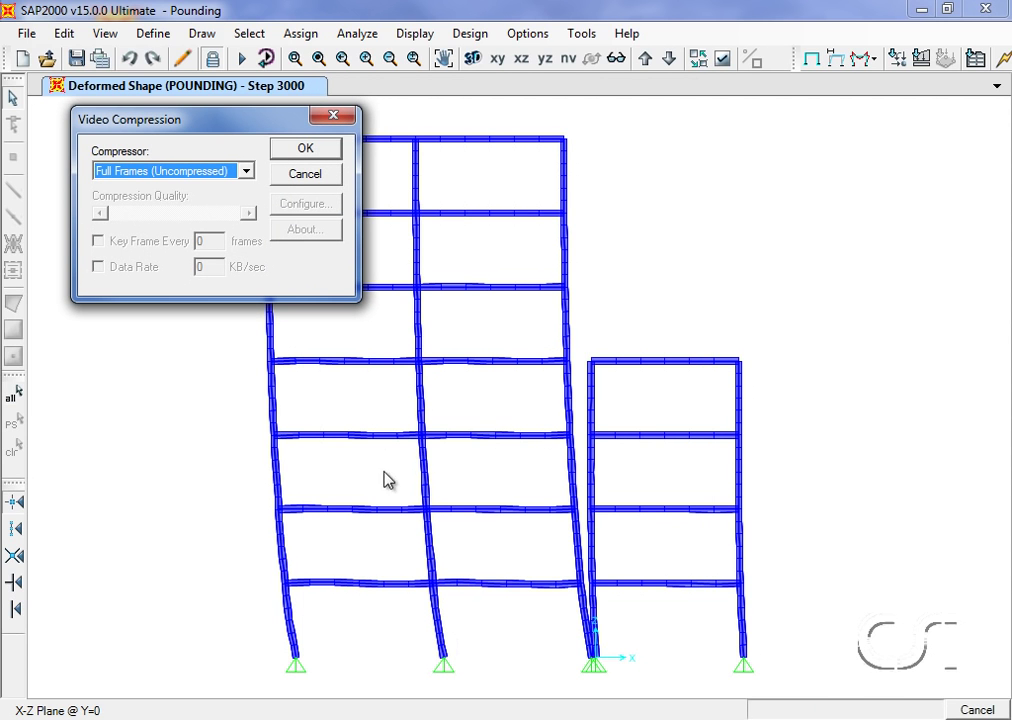
# Accept Full Frames (Uncompressed) as the video compression for the AVI
pyautogui.click(306, 150)
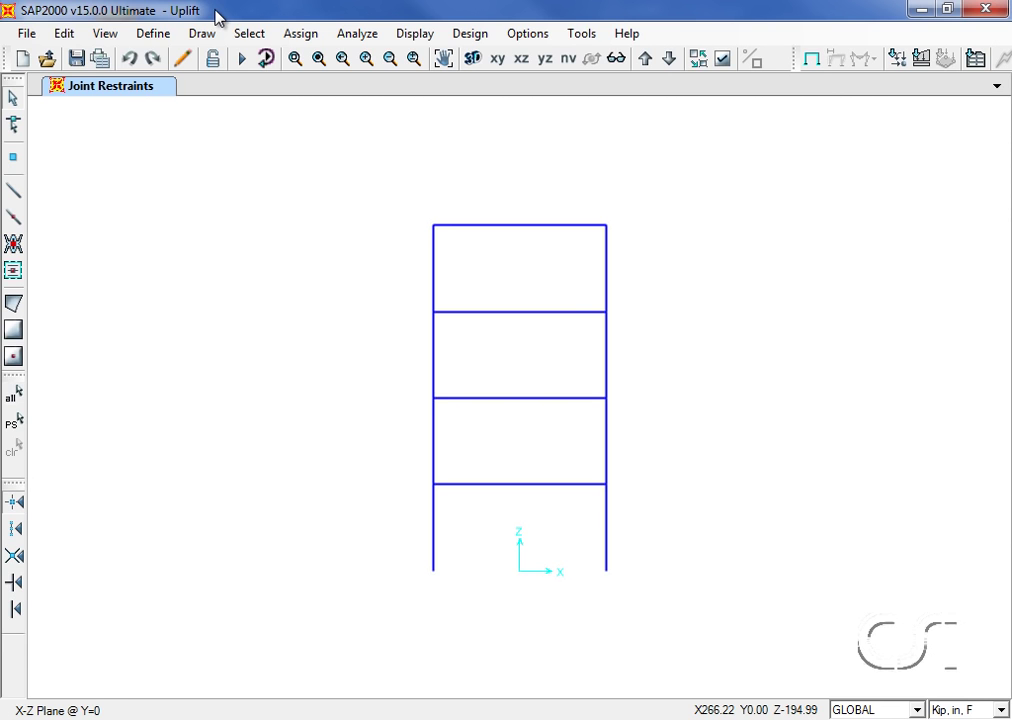
# Give the GAP link property U1 nonlinear stiffness 30000 and gap opening 0
pyautogui.click(157, 34)
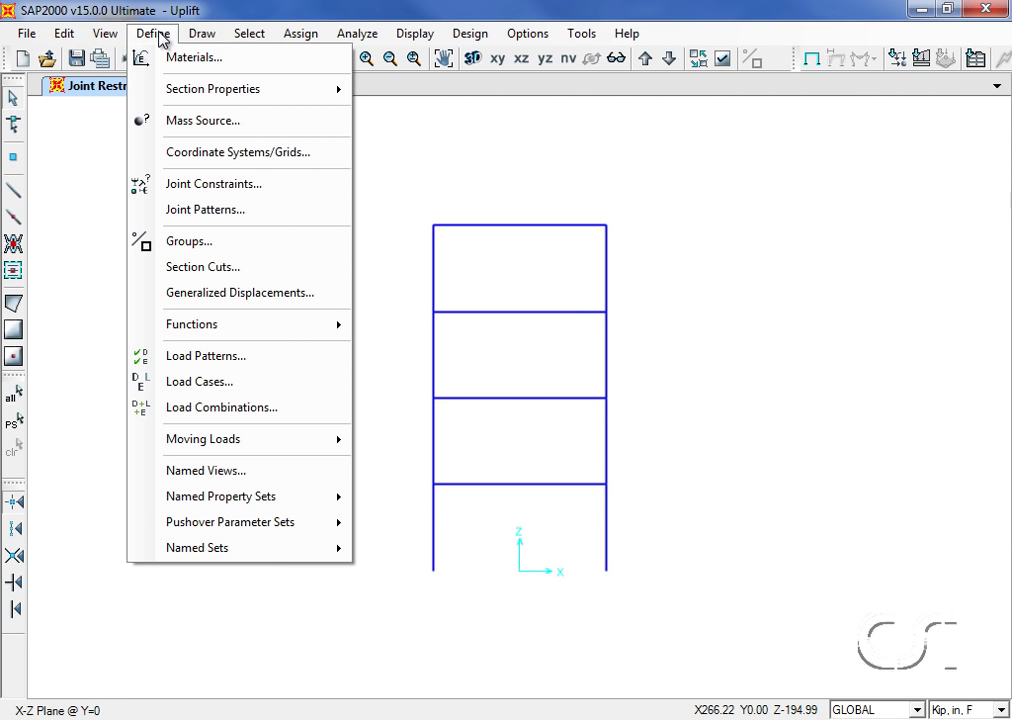
pyautogui.moveTo(190, 89)
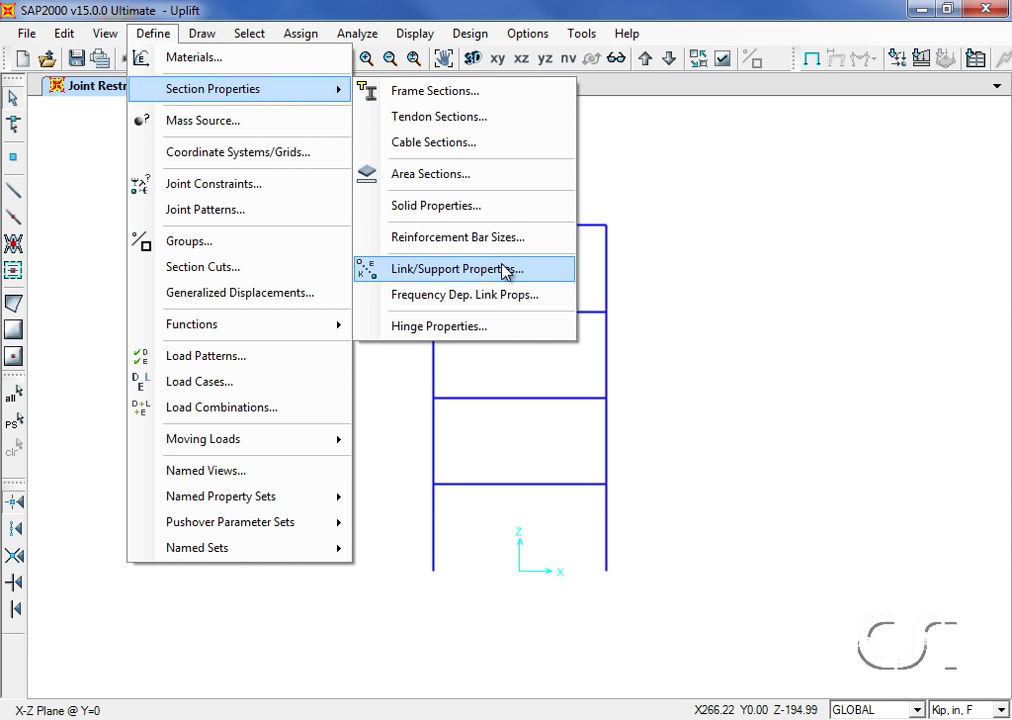
pyautogui.click(505, 271)
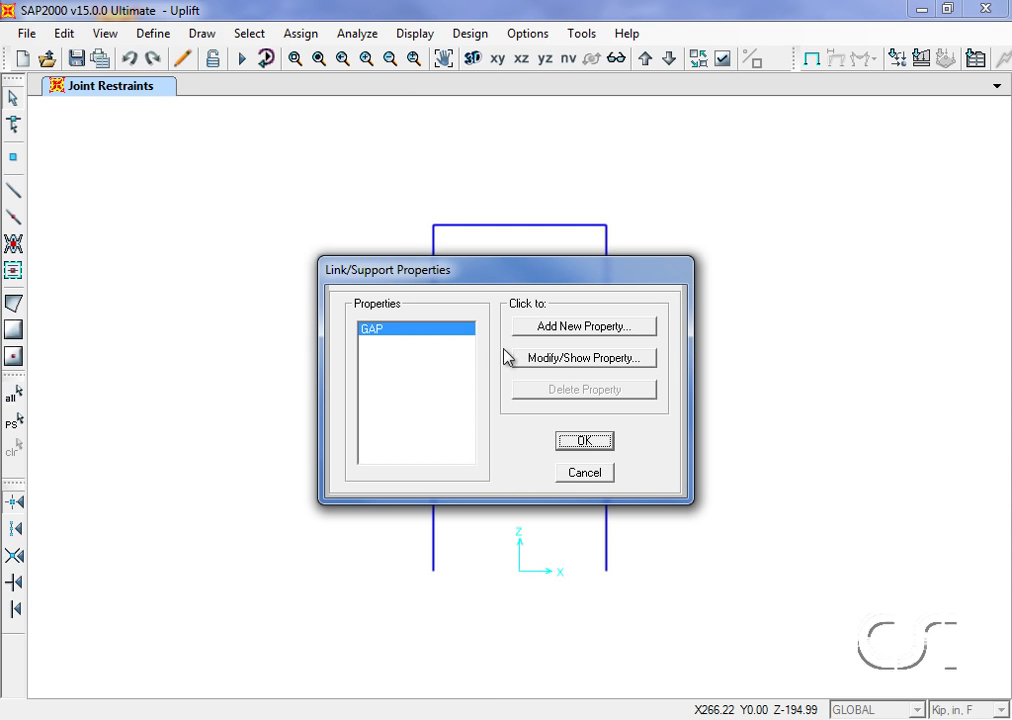
pyautogui.click(553, 359)
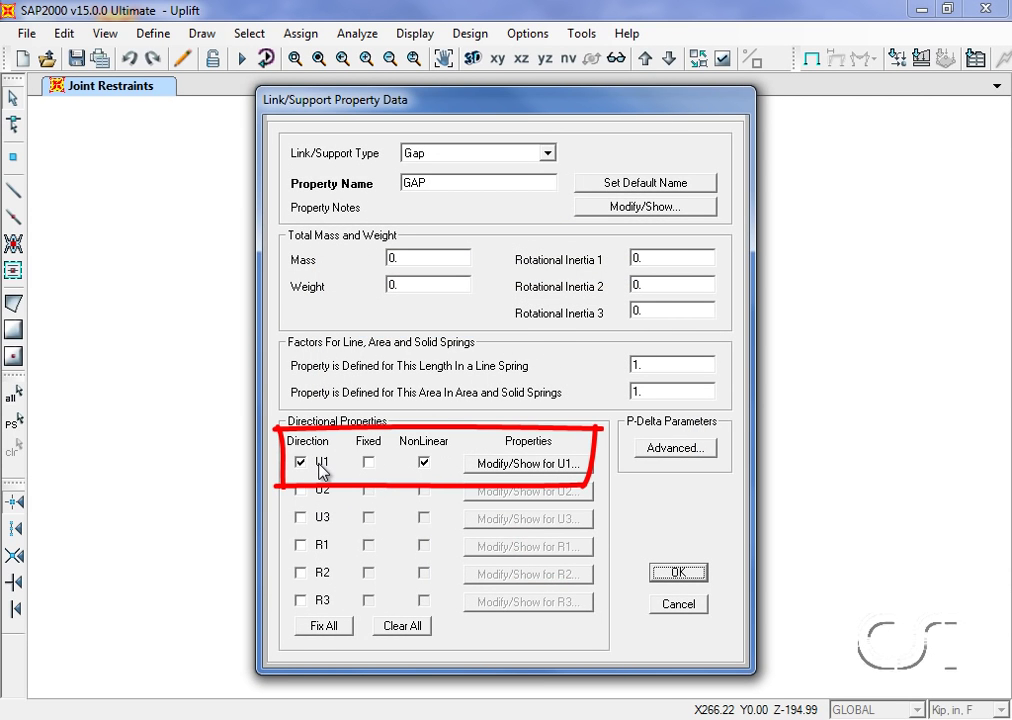
pyautogui.click(477, 466)
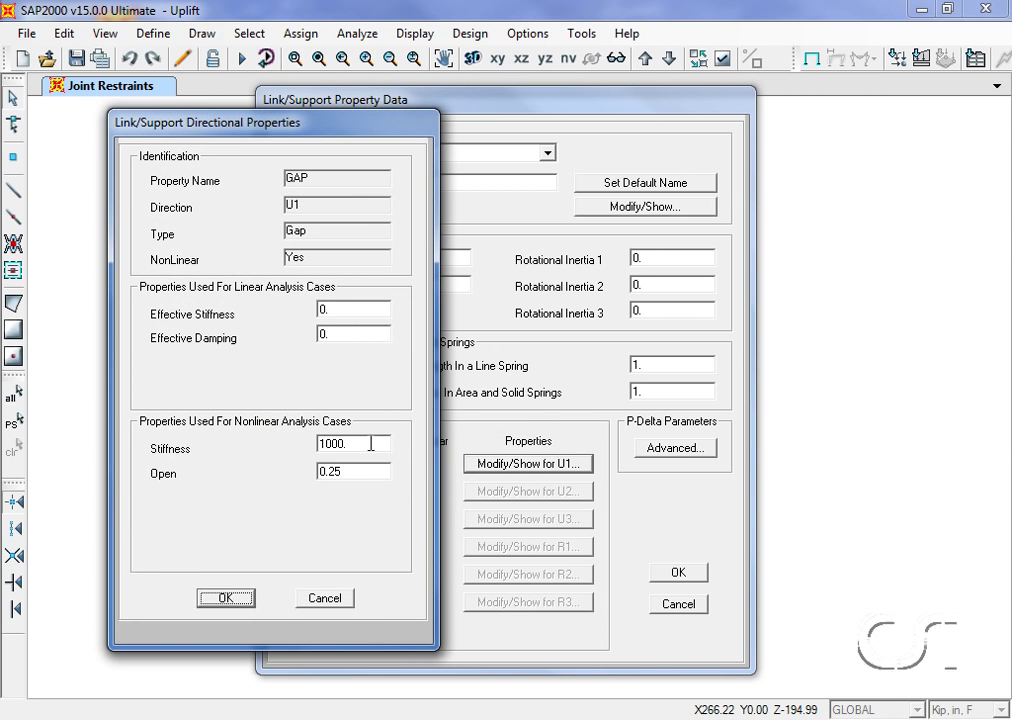
pyautogui.doubleClick(368, 445)
pyautogui.write('30000')
pyautogui.doubleClick(355, 473)
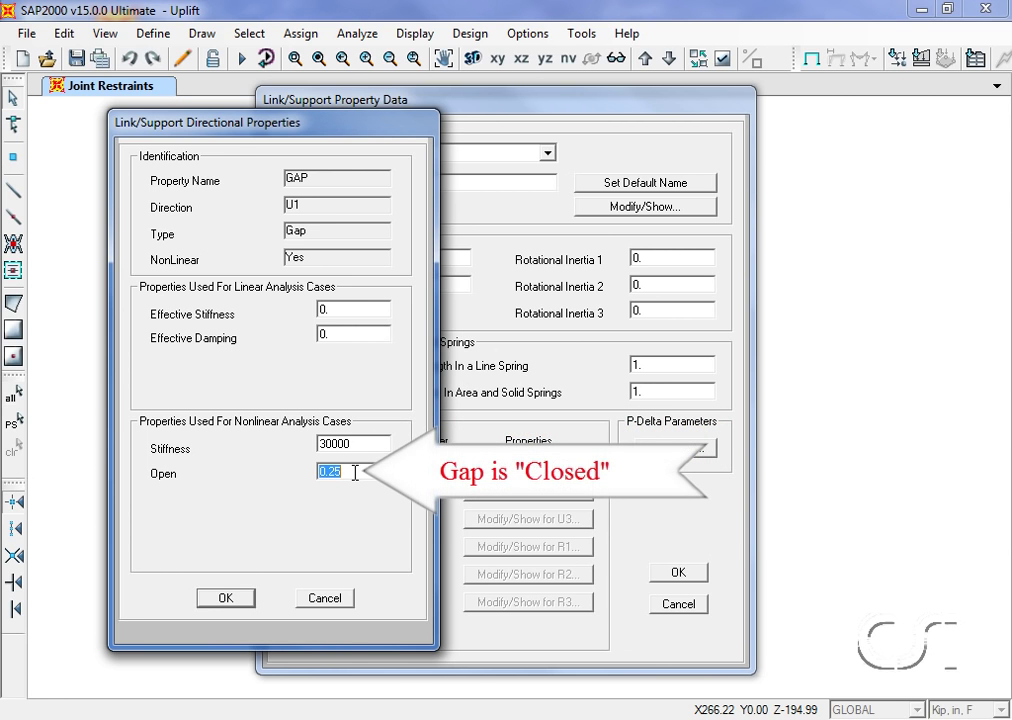
pyautogui.write('0')
pyautogui.click(242, 598)
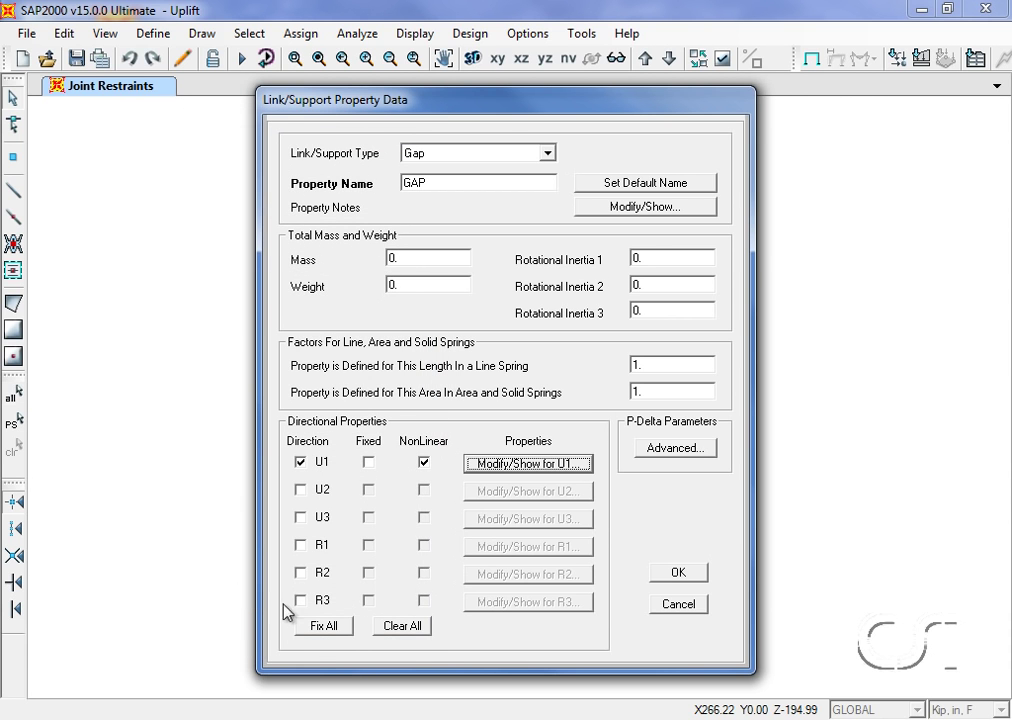
pyautogui.click(695, 580)
pyautogui.click(589, 444)
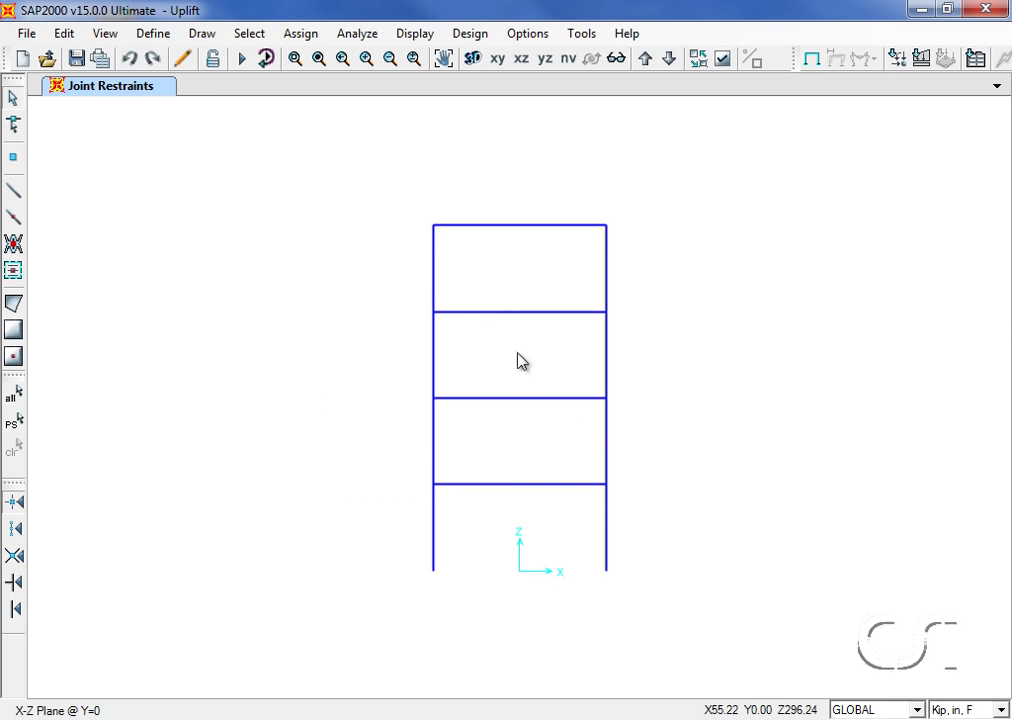
# Draw GAP one-joint links at the bottom-left and bottom-right base joints
pyautogui.click(201, 33)
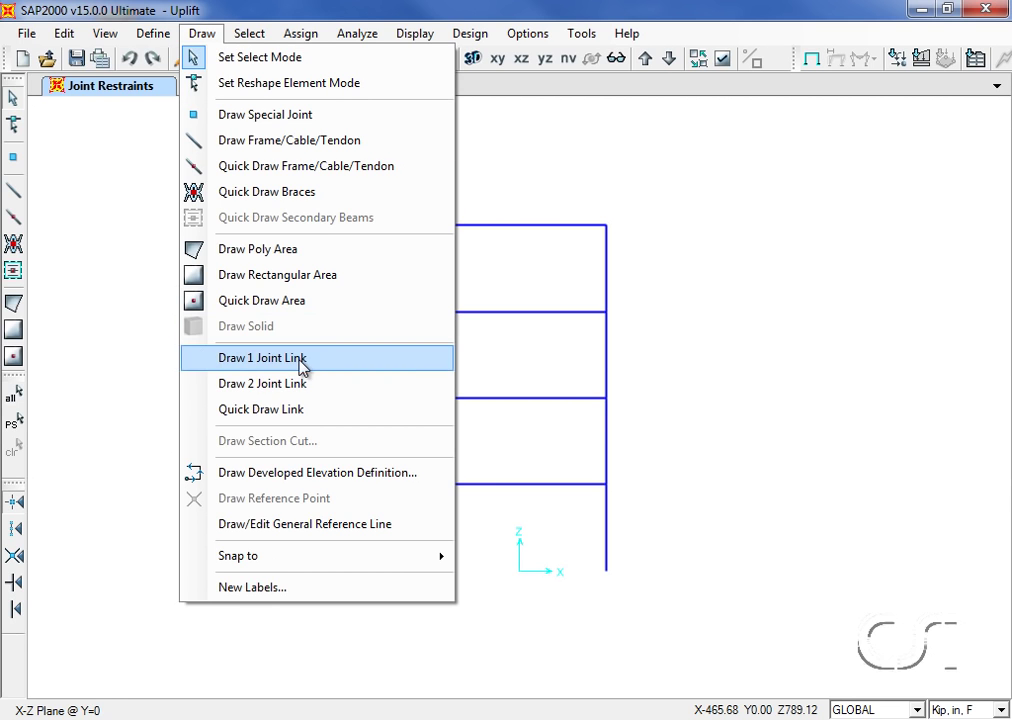
pyautogui.click(322, 368)
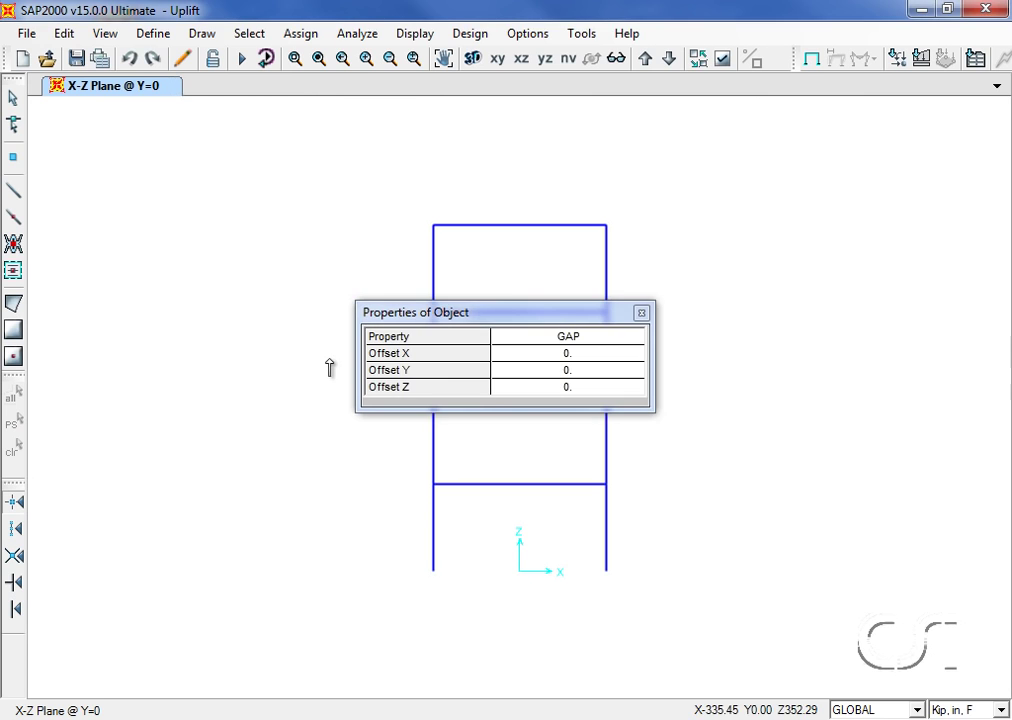
pyautogui.moveTo(421, 307)
pyautogui.mouseDown()
pyautogui.moveTo(262, 276)
pyautogui.moveTo(183, 221)
pyautogui.mouseUp()
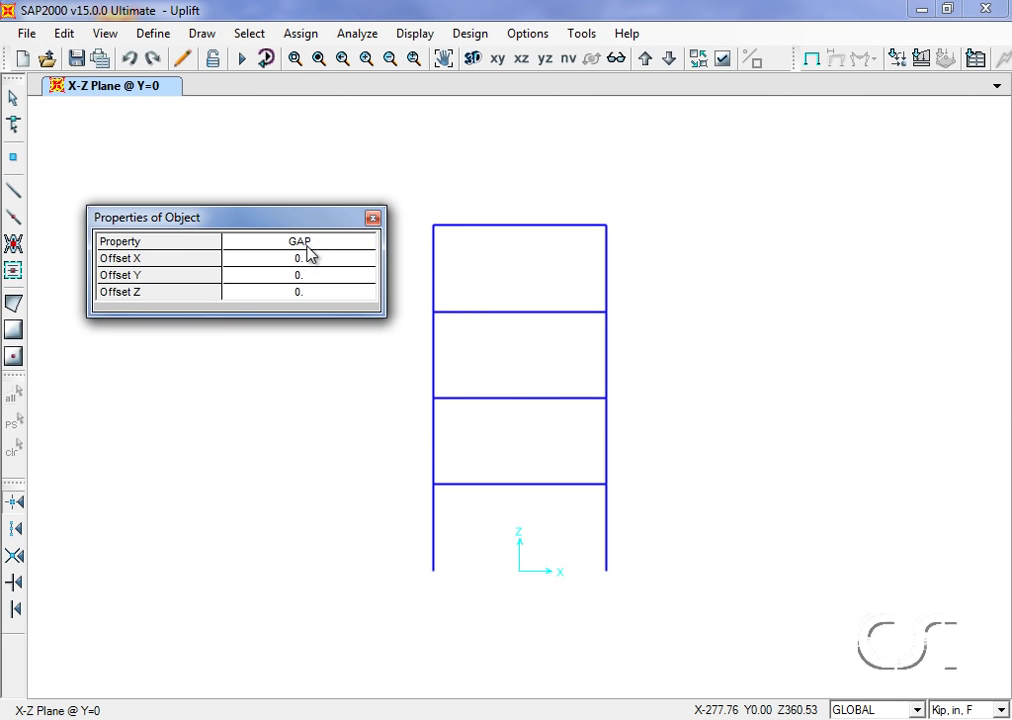
pyautogui.click(433, 573)
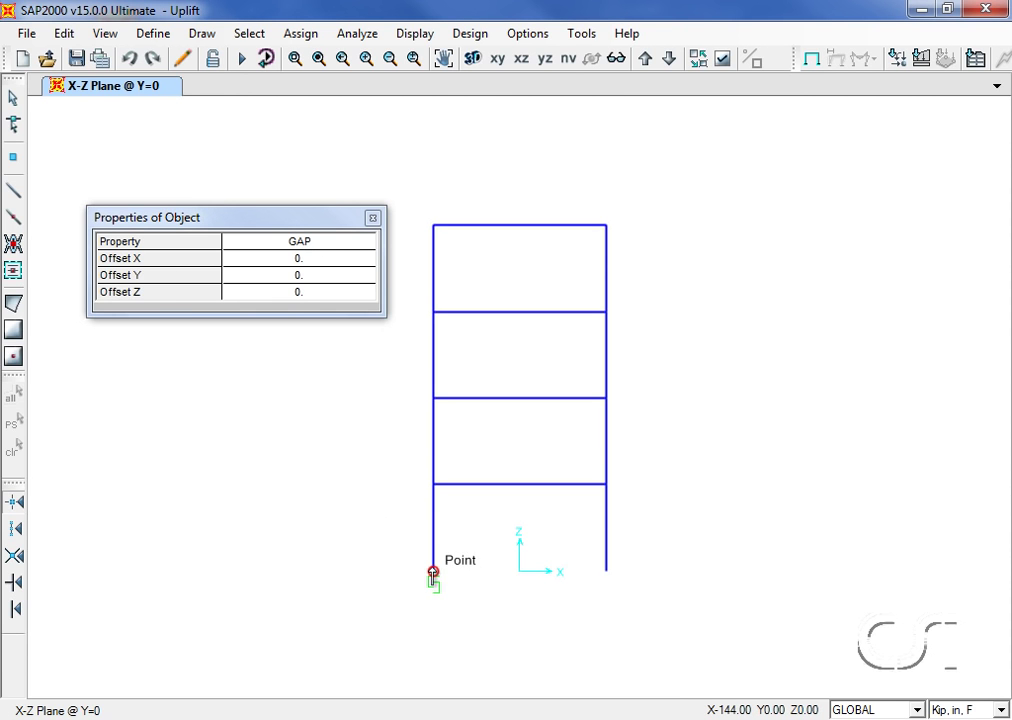
pyautogui.click(606, 572)
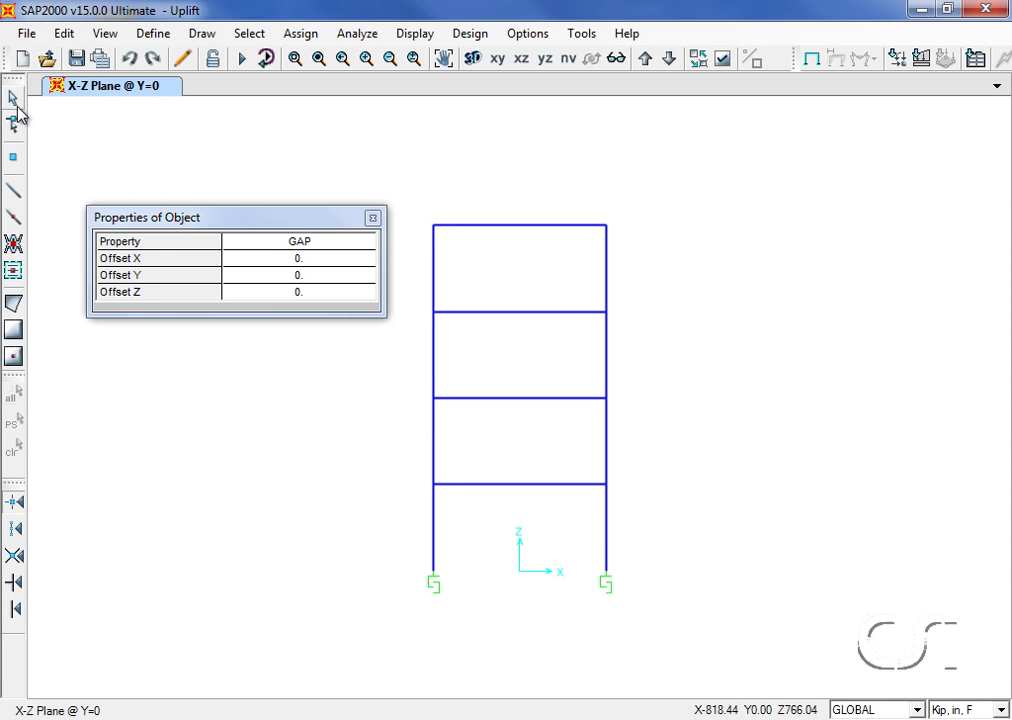
pyautogui.click(16, 106)
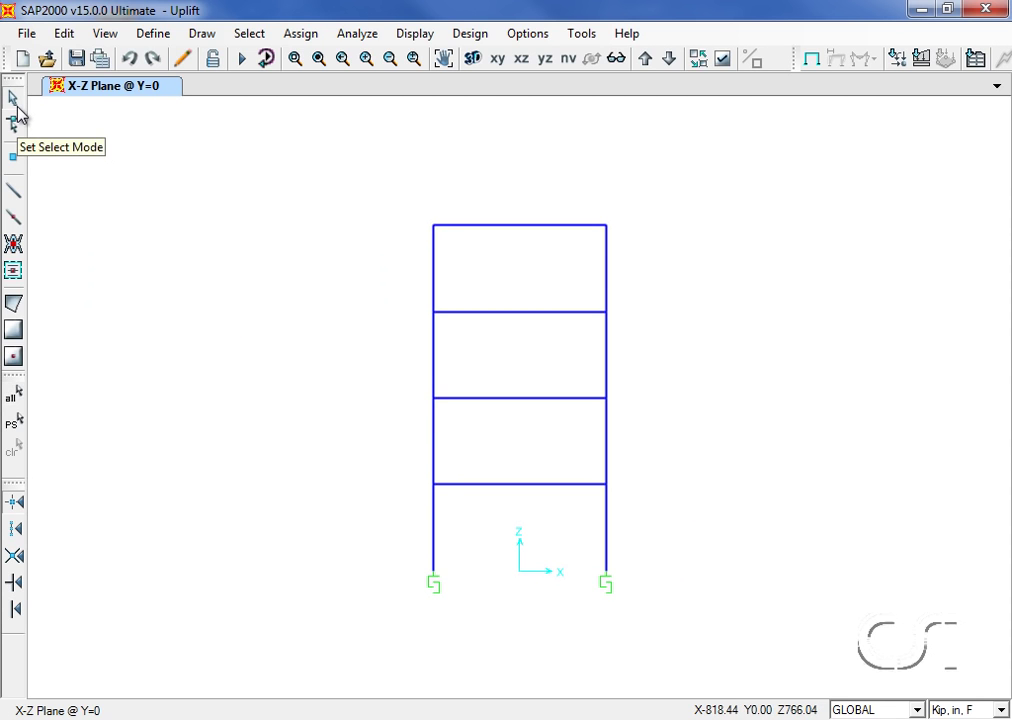
pyautogui.click(152, 33)
pyautogui.moveTo(190, 323)
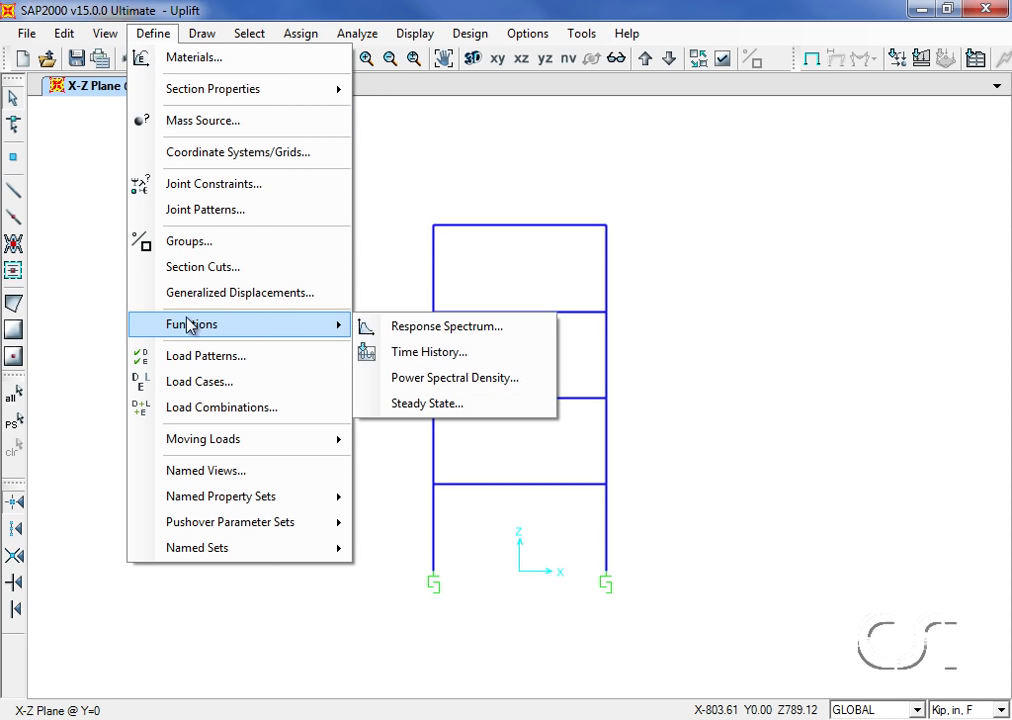
pyautogui.click(524, 361)
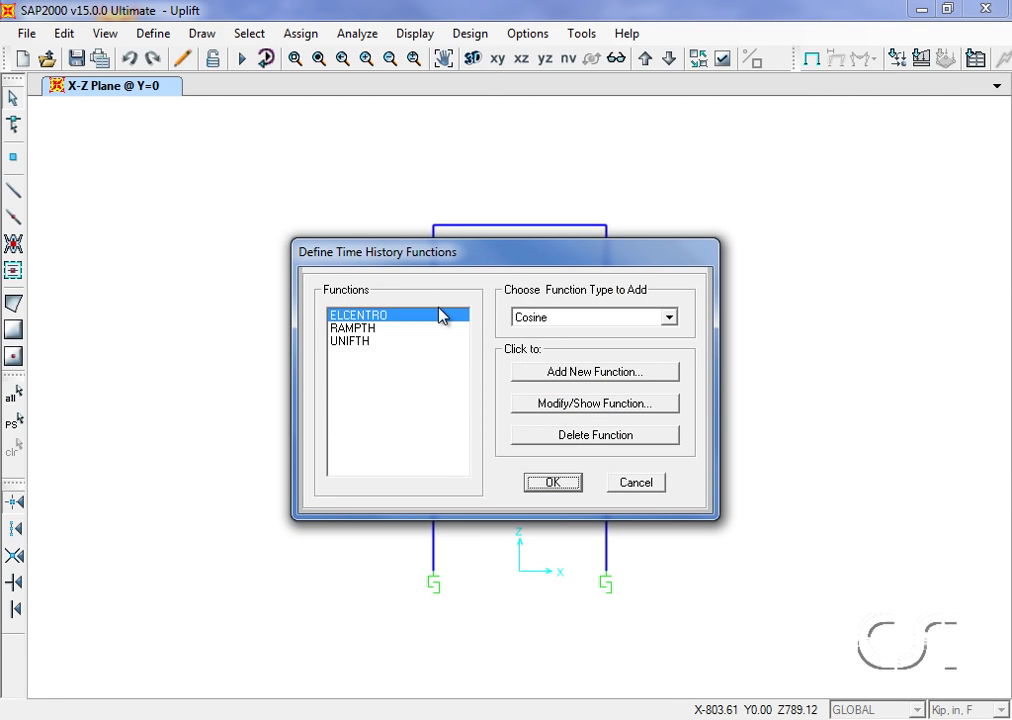
pyautogui.click(548, 404)
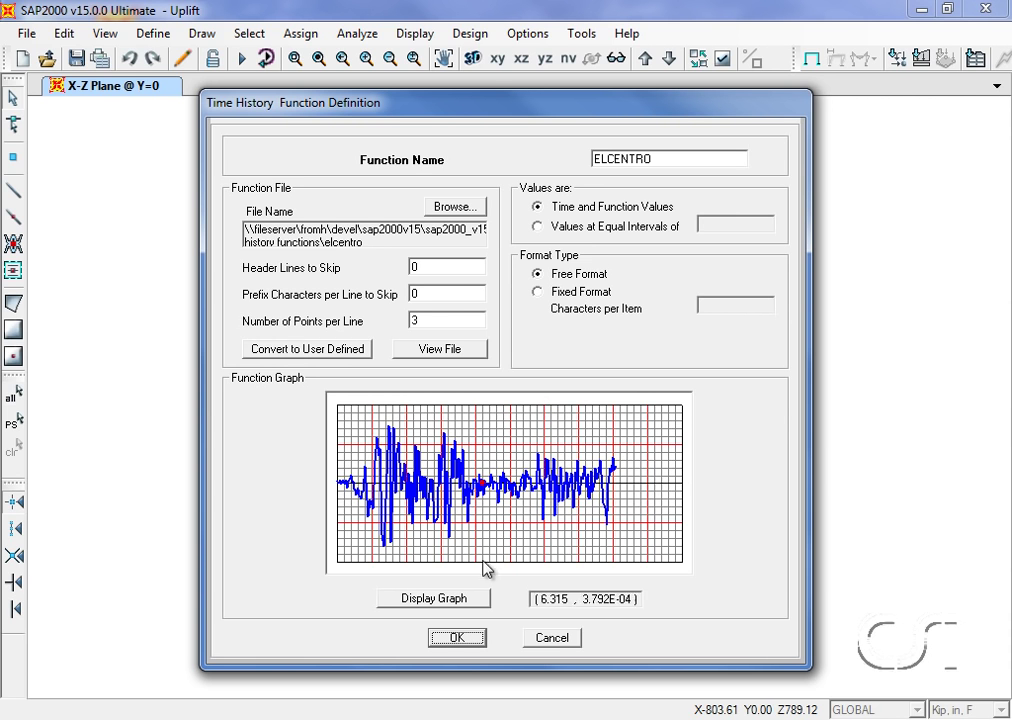
pyautogui.click(457, 641)
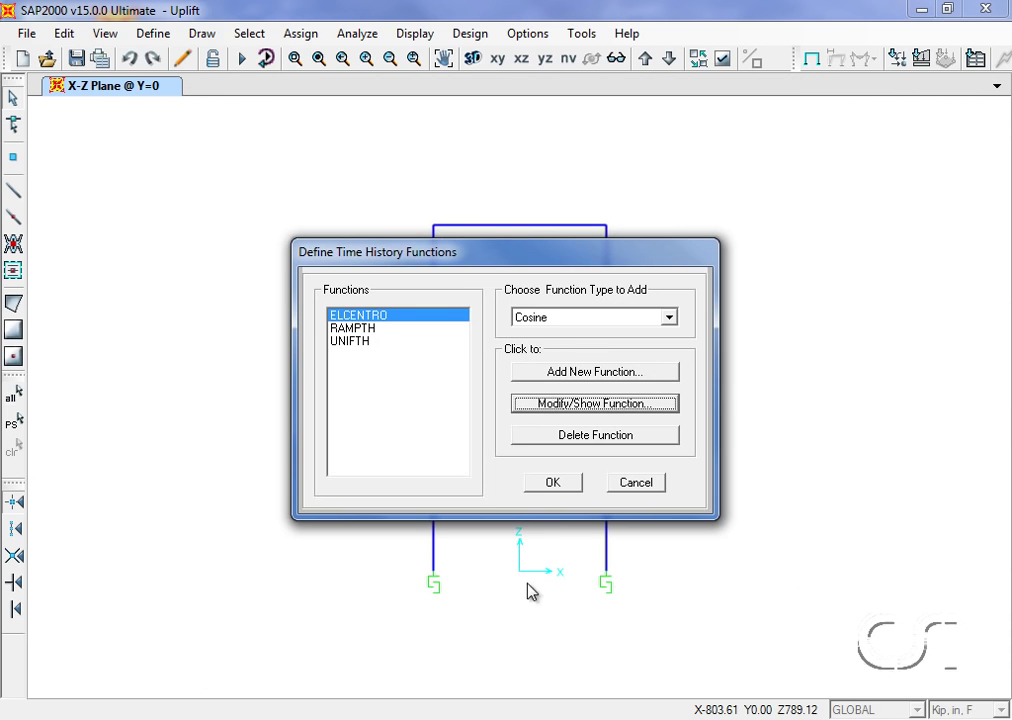
pyautogui.click(553, 484)
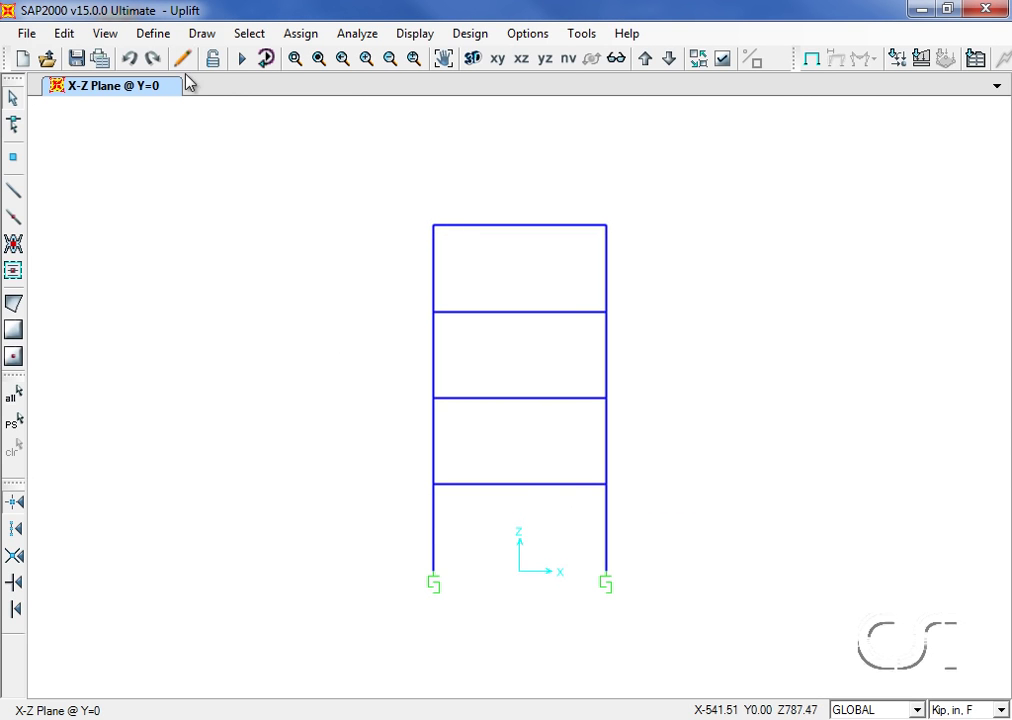
# Add a nonlinear load case GRAVITY applying the DEAD pattern at scale factor 1
pyautogui.click(170, 36)
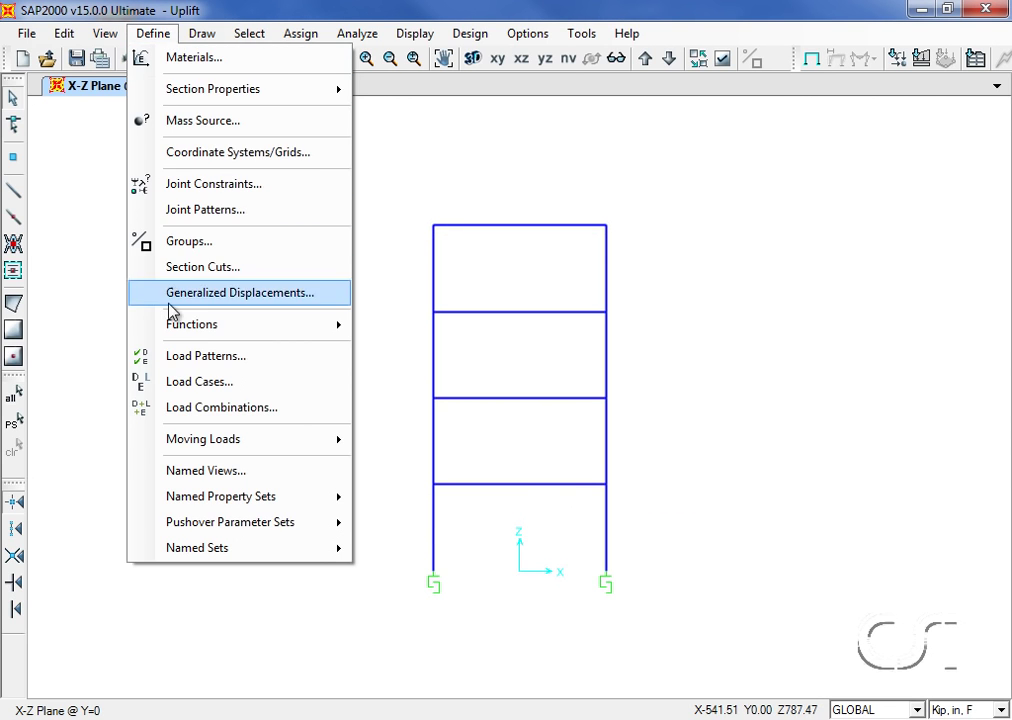
pyautogui.click(219, 390)
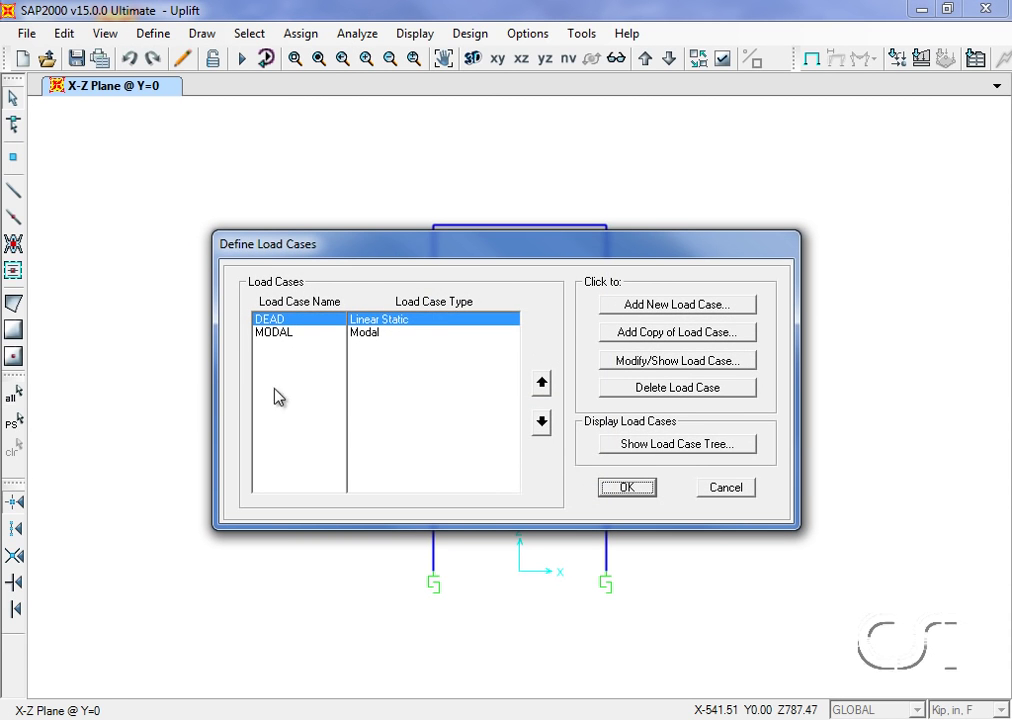
pyautogui.click(640, 308)
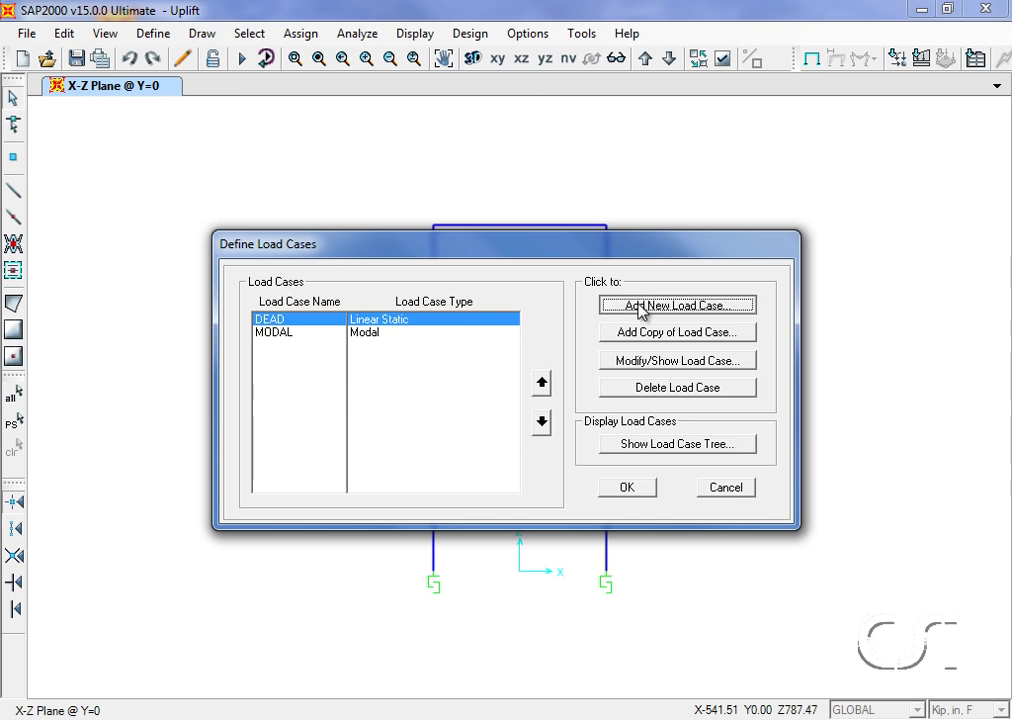
pyautogui.doubleClick(301, 251)
pyautogui.write('GRAVITY')
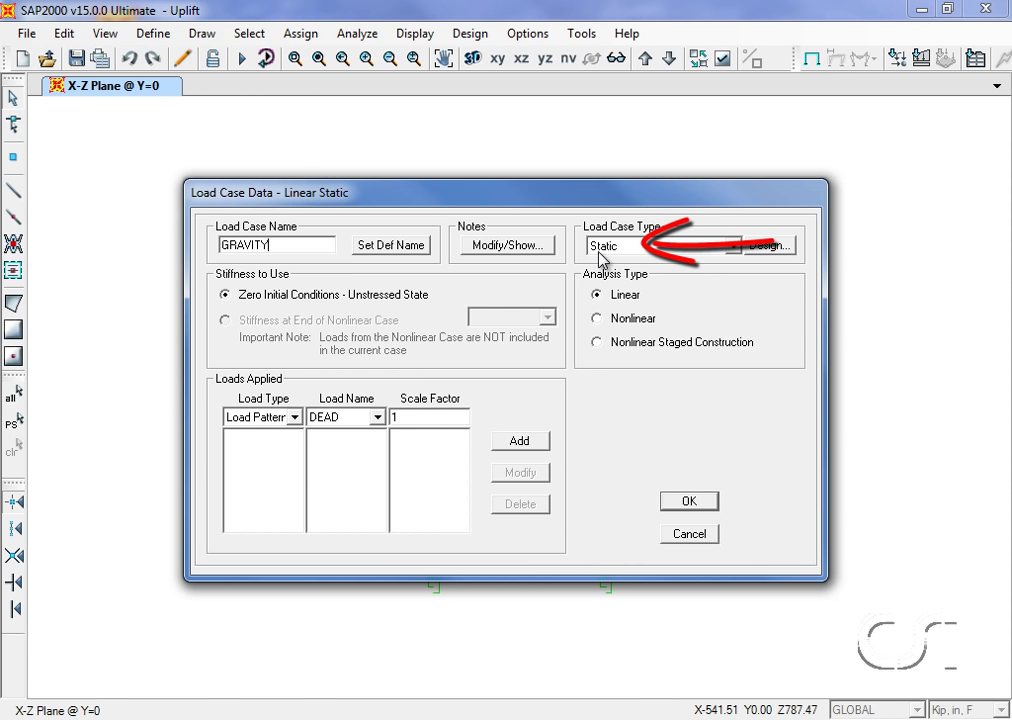
pyautogui.click(640, 320)
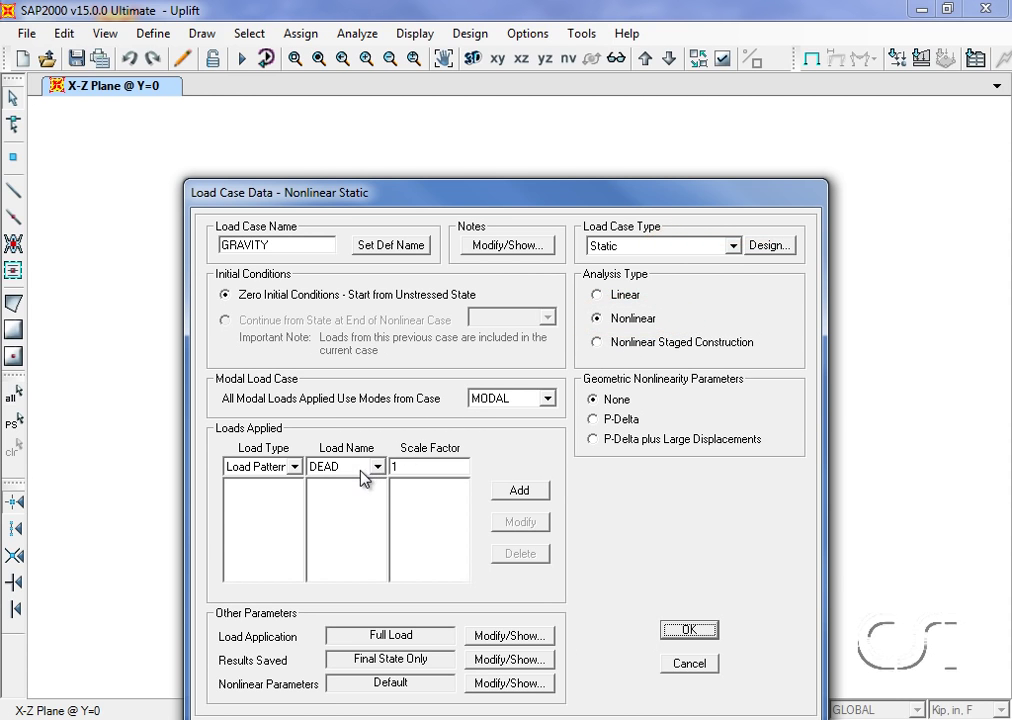
pyautogui.click(520, 490)
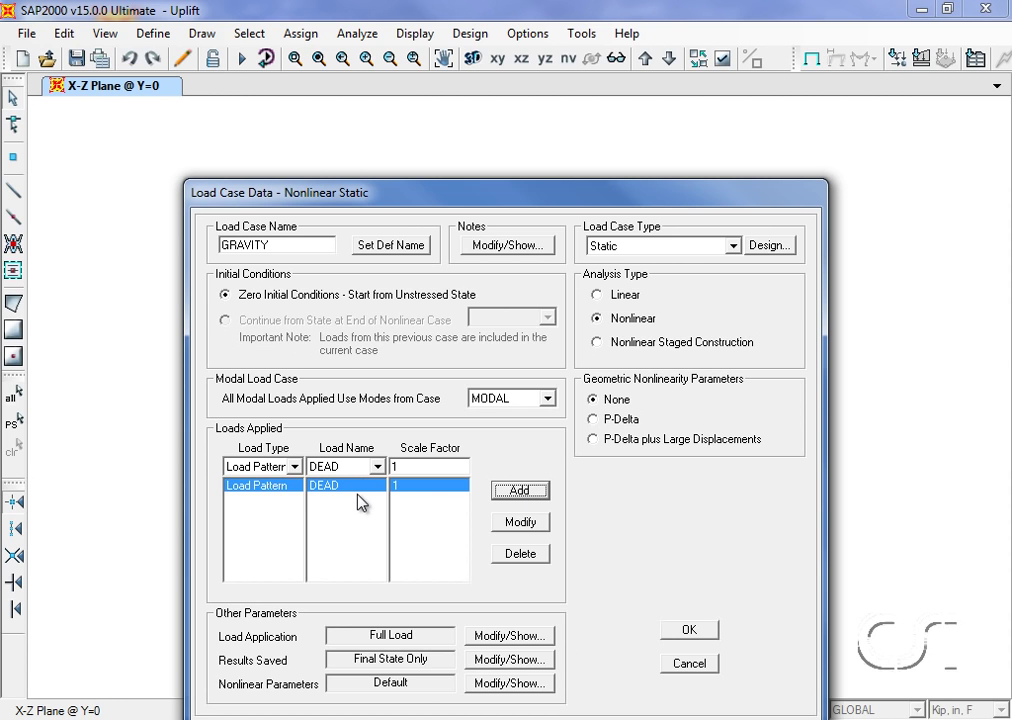
pyautogui.click(686, 632)
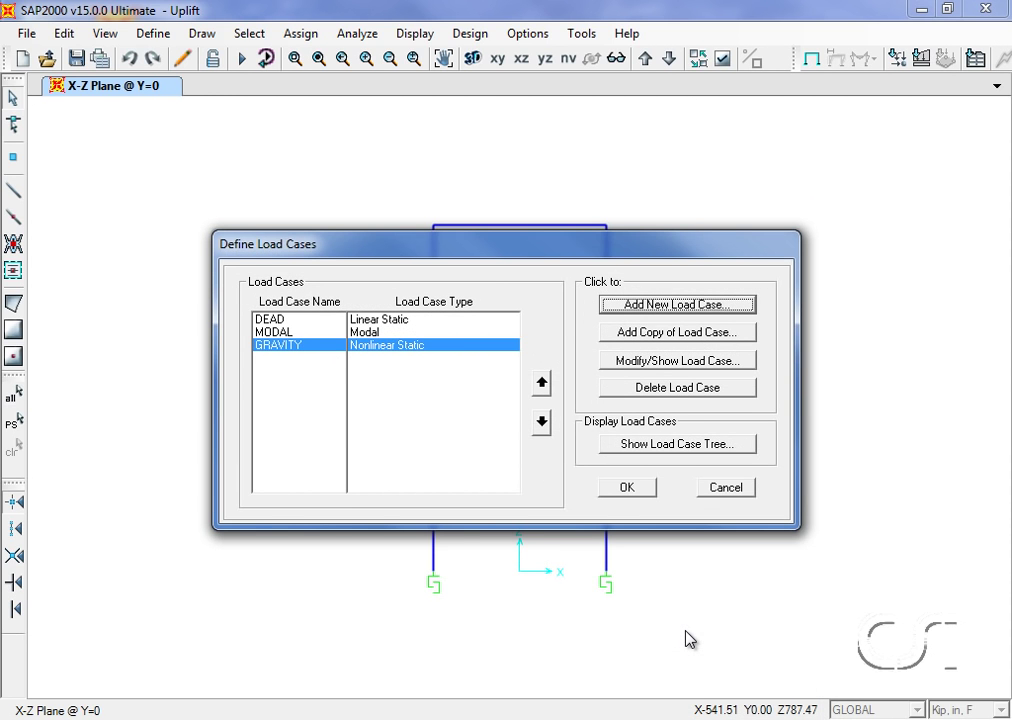
# Add load case UPLIFT as a nonlinear direct-integration time history continuing from GRAVITY
pyautogui.click(683, 308)
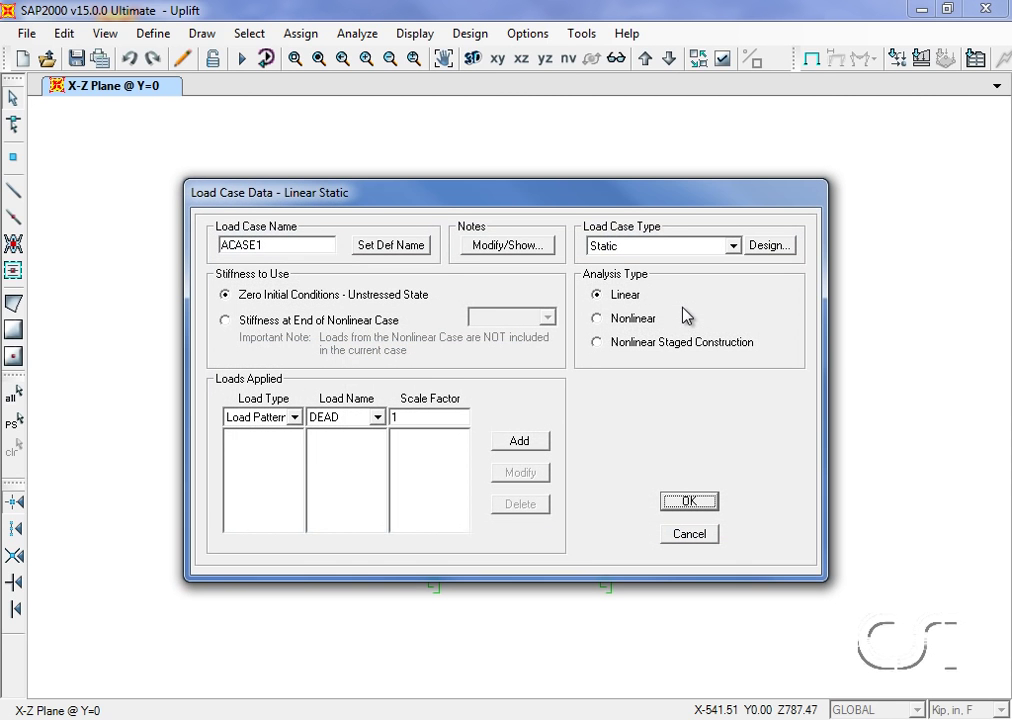
pyautogui.doubleClick(298, 241)
pyautogui.write('UPLIFT')
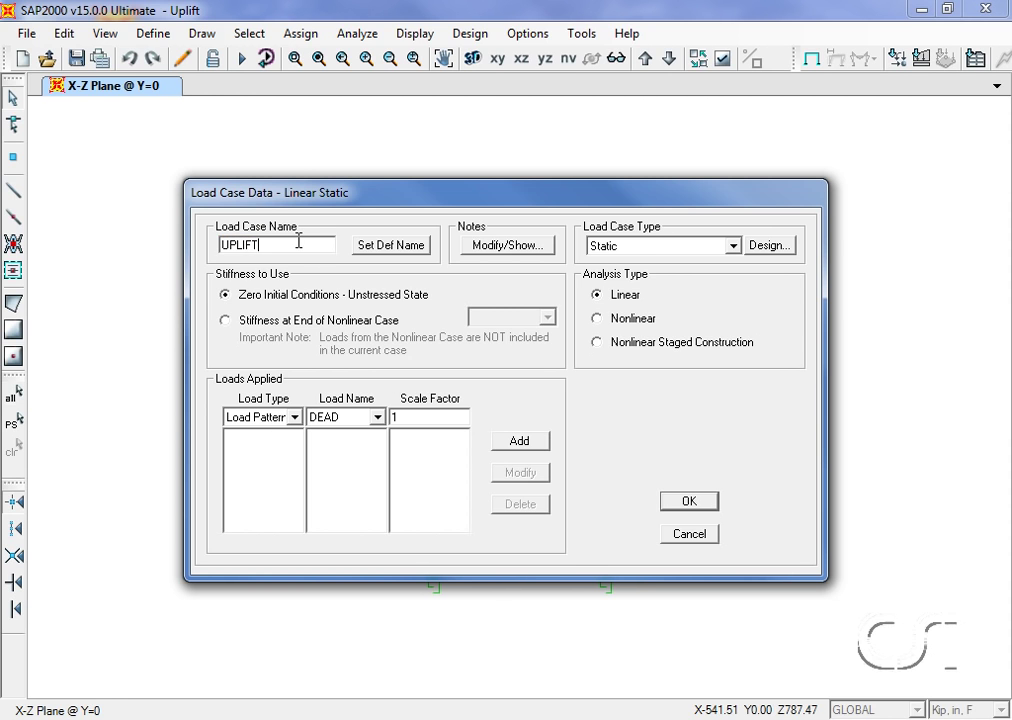
pyautogui.click(625, 250)
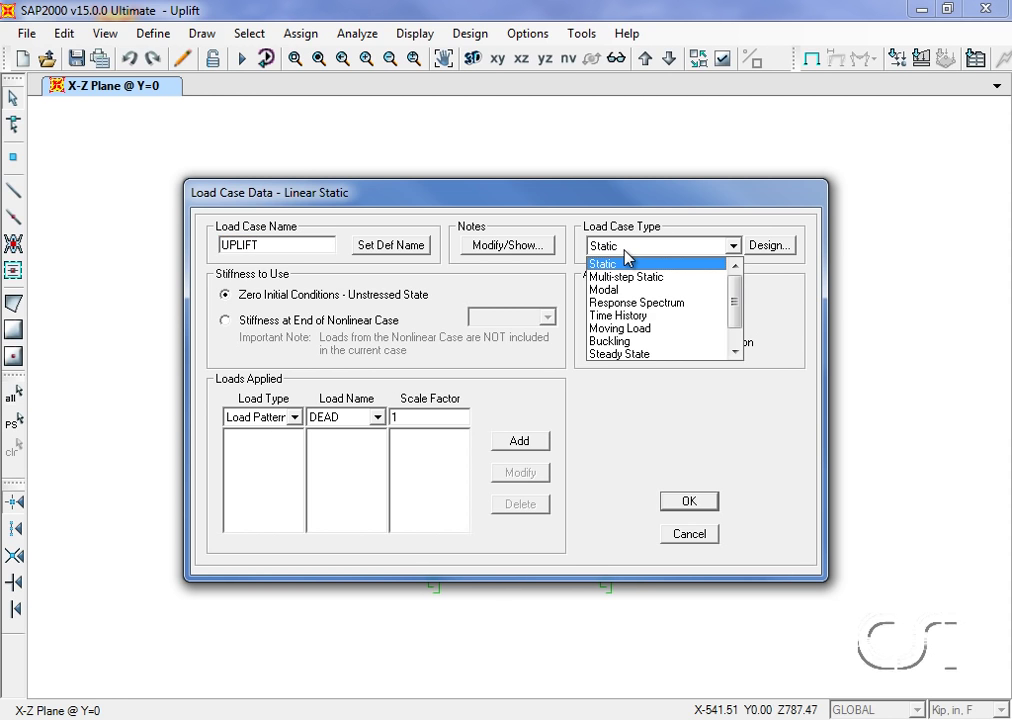
pyautogui.click(628, 316)
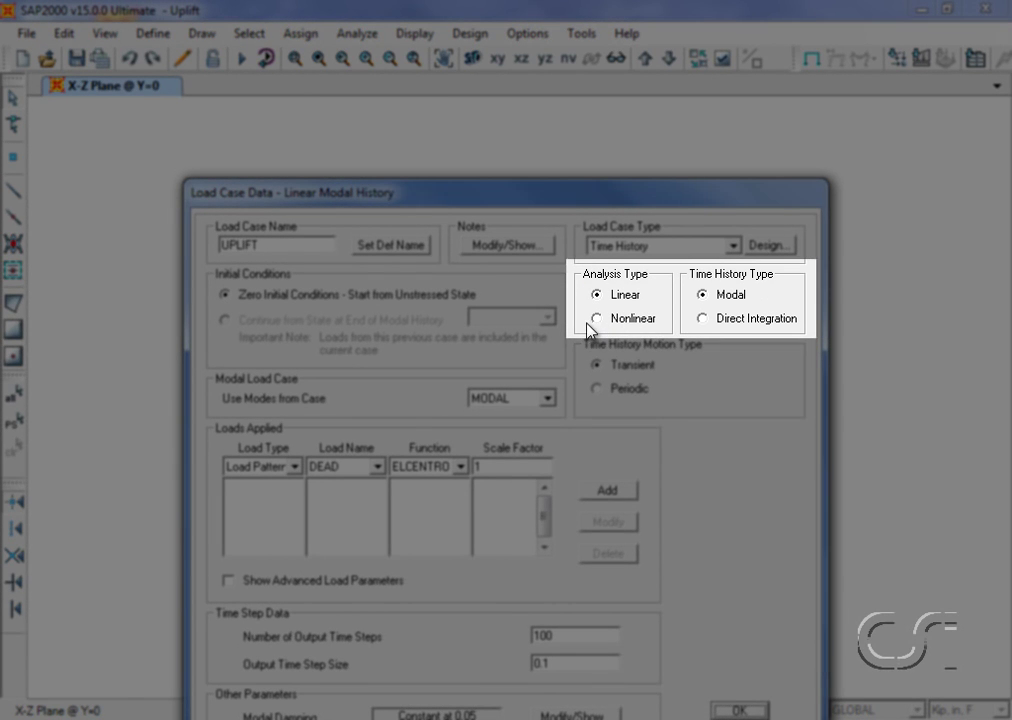
pyautogui.click(598, 322)
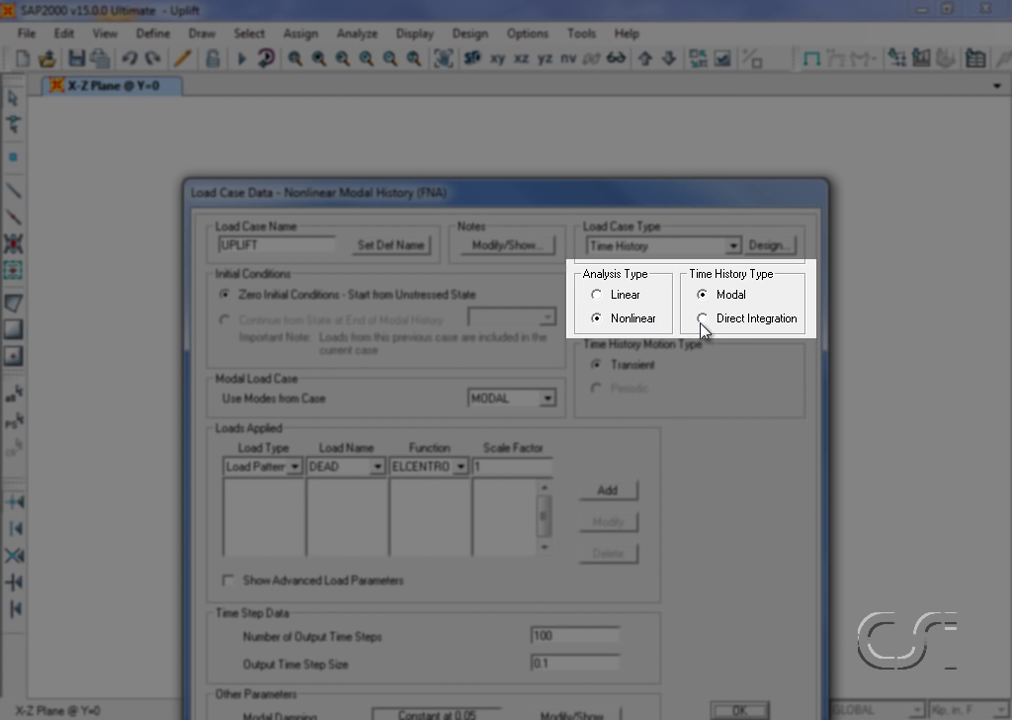
pyautogui.click(704, 320)
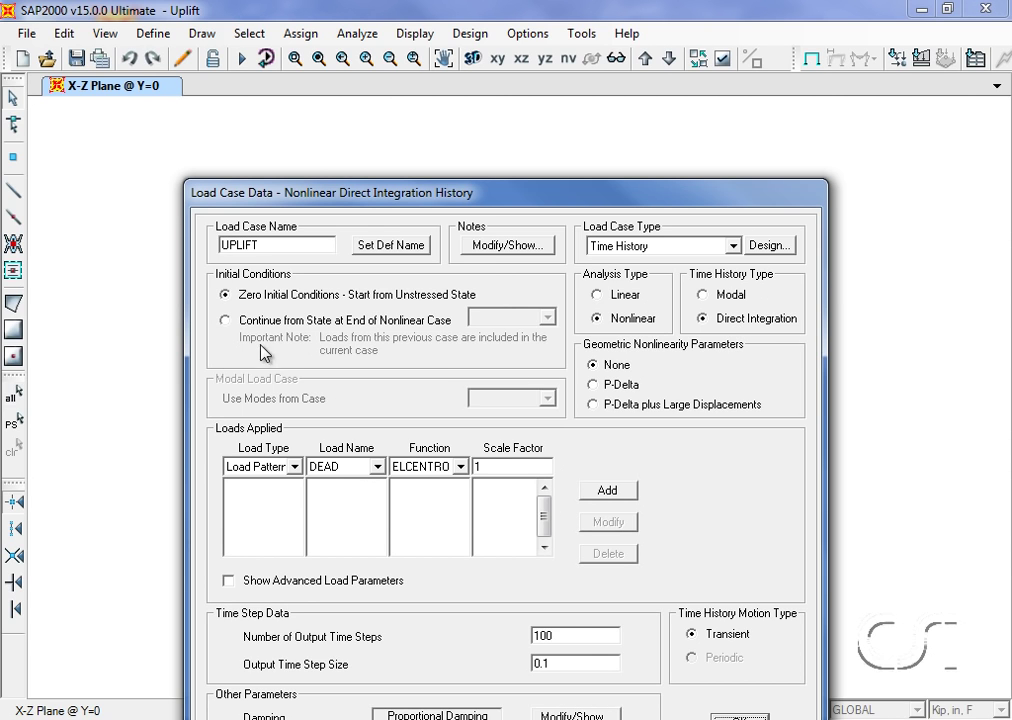
pyautogui.click(226, 320)
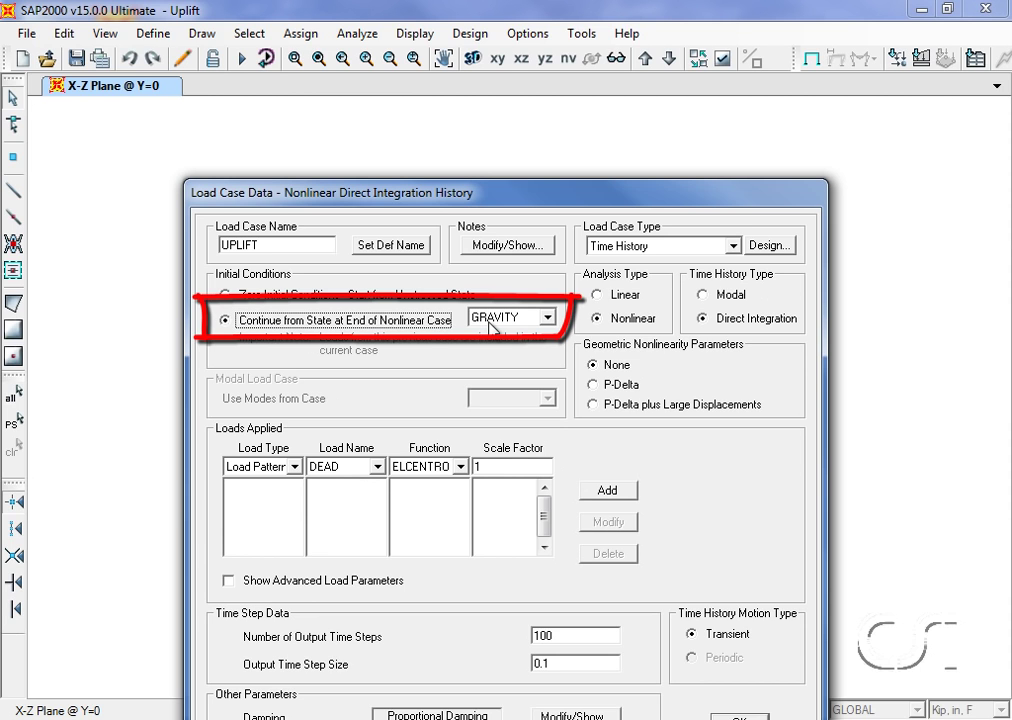
# Load UPLIFT with ELCENTRO U1 ground acceleration at scale factor 386.4
pyautogui.click(294, 466)
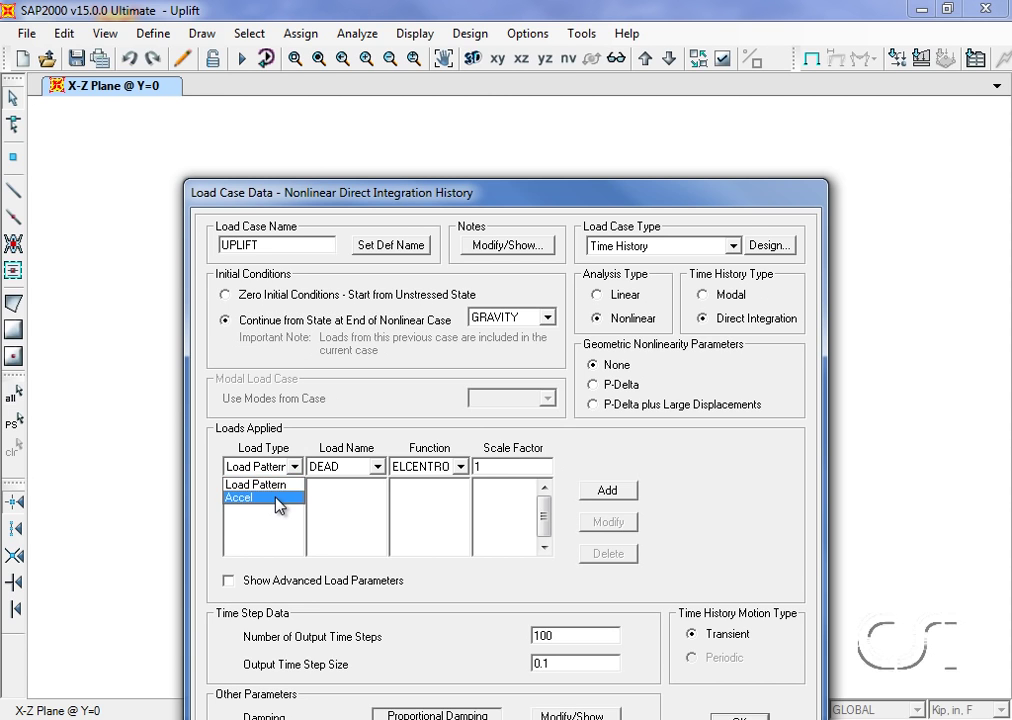
pyautogui.click(279, 500)
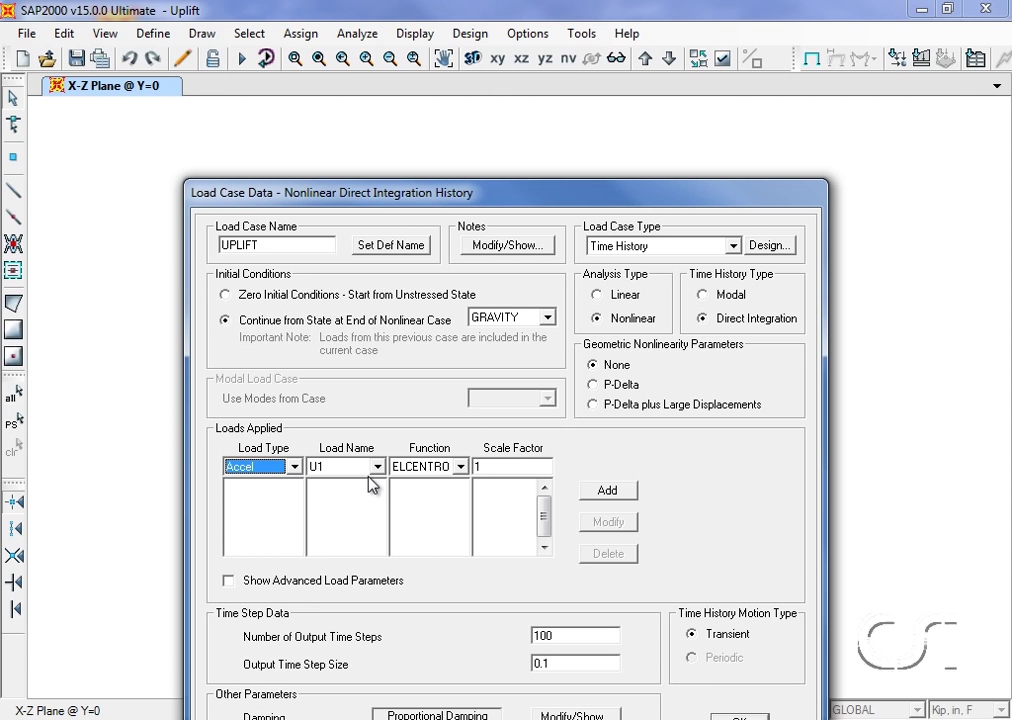
pyautogui.click(494, 466)
pyautogui.write('386.4')
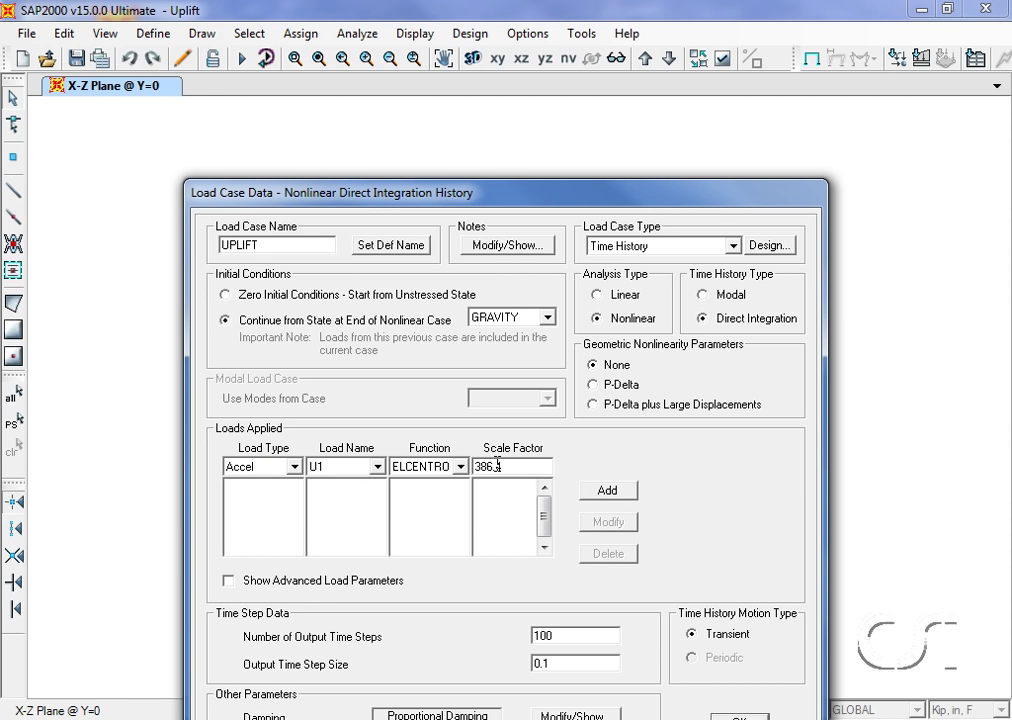
pyautogui.click(607, 490)
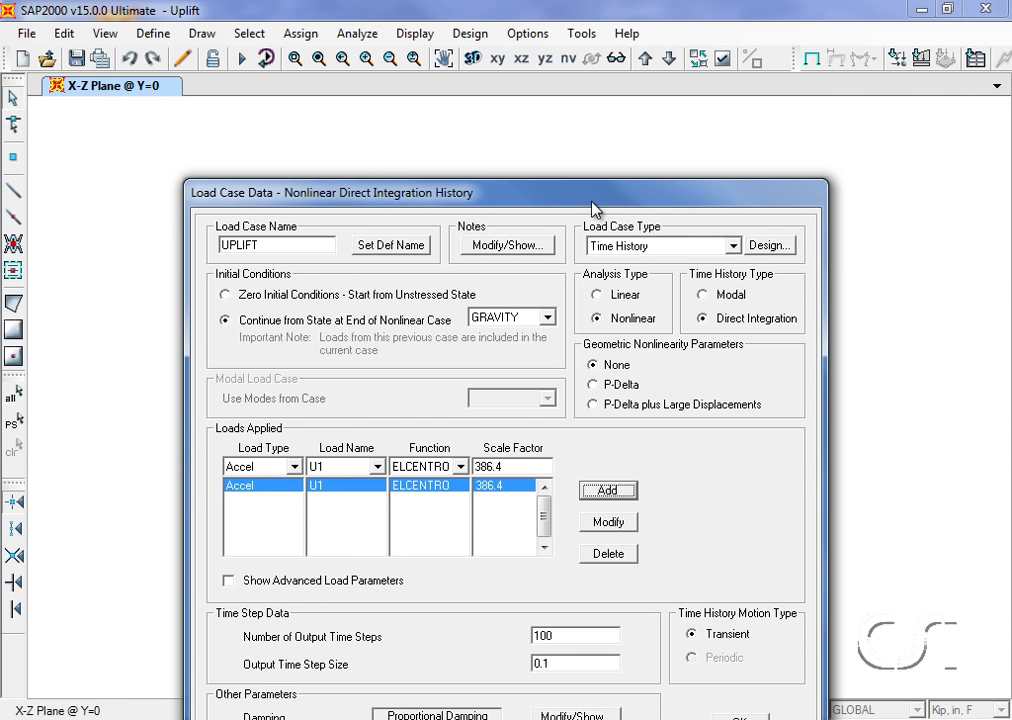
# Set UPLIFT to 5000 output time steps of 0.002
pyautogui.moveTo(594, 207); pyautogui.dragTo(572, 101)
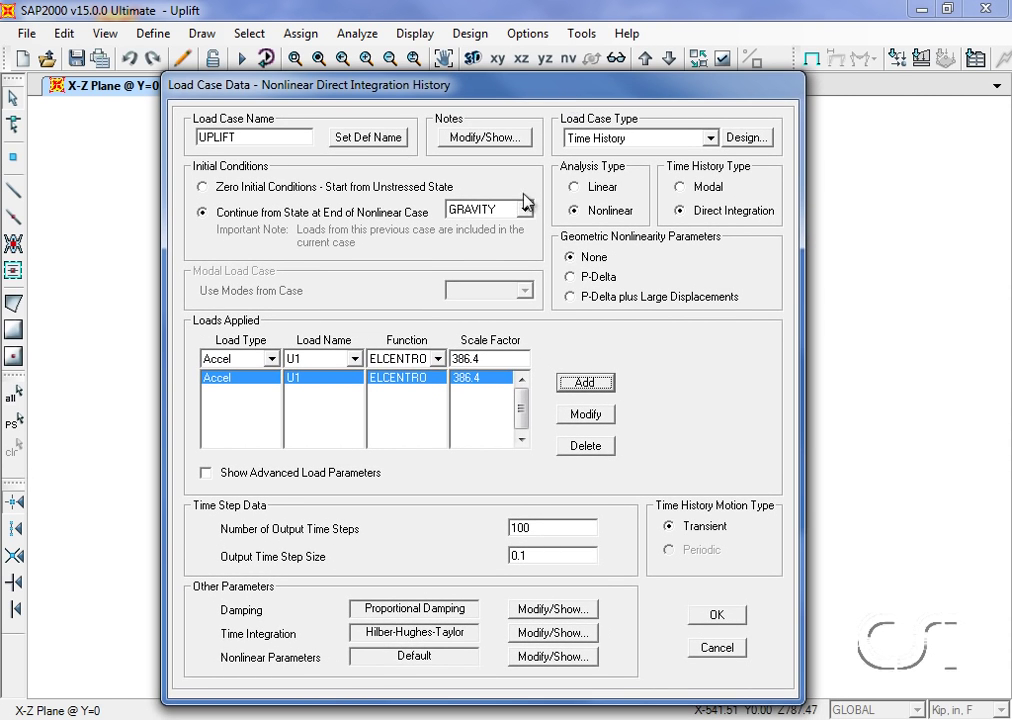
pyautogui.doubleClick(538, 526)
pyautogui.write('5000')
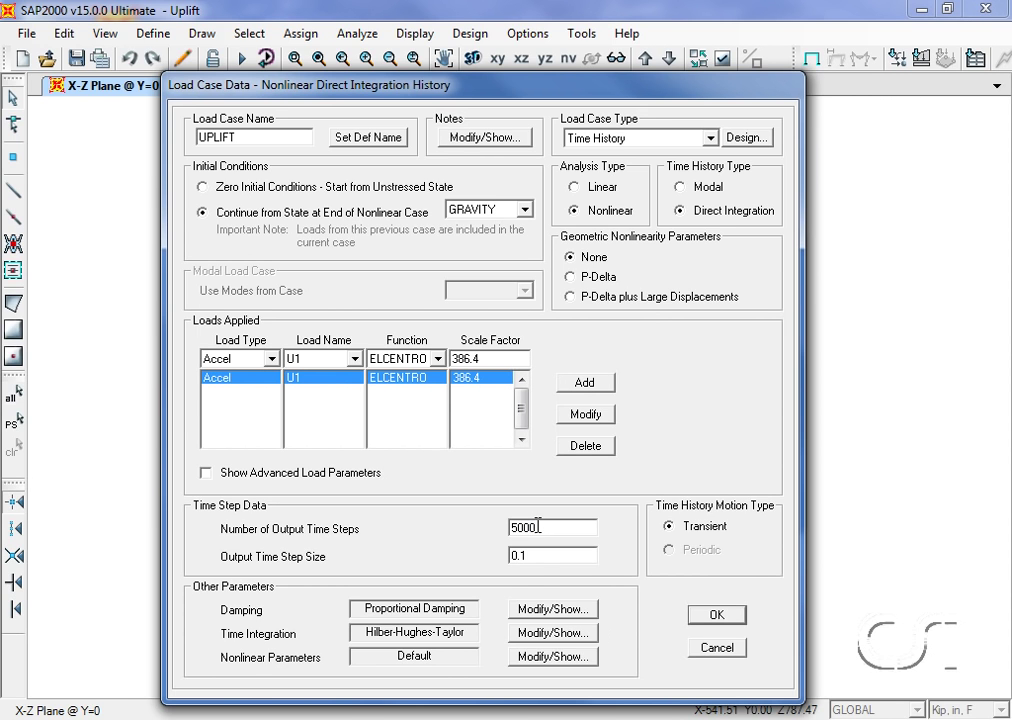
pyautogui.doubleClick(540, 558)
pyautogui.write('0.002')
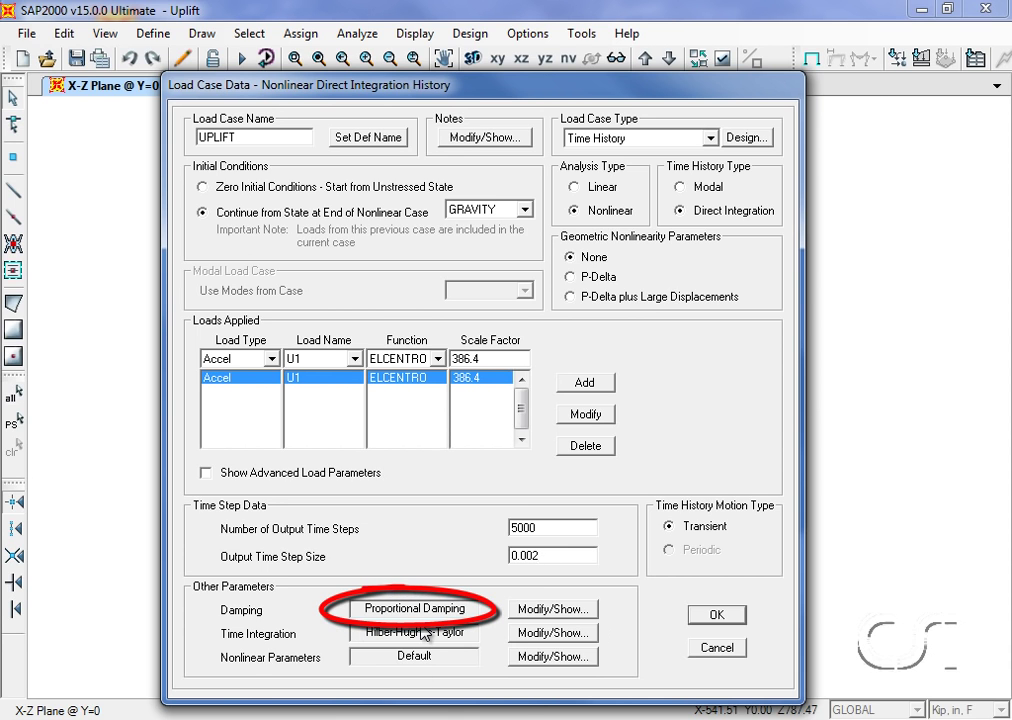
# Specify UPLIFT damping by period: 0.05 at 0.98 and 0.28, recalculating coefficients
pyautogui.click(551, 610)
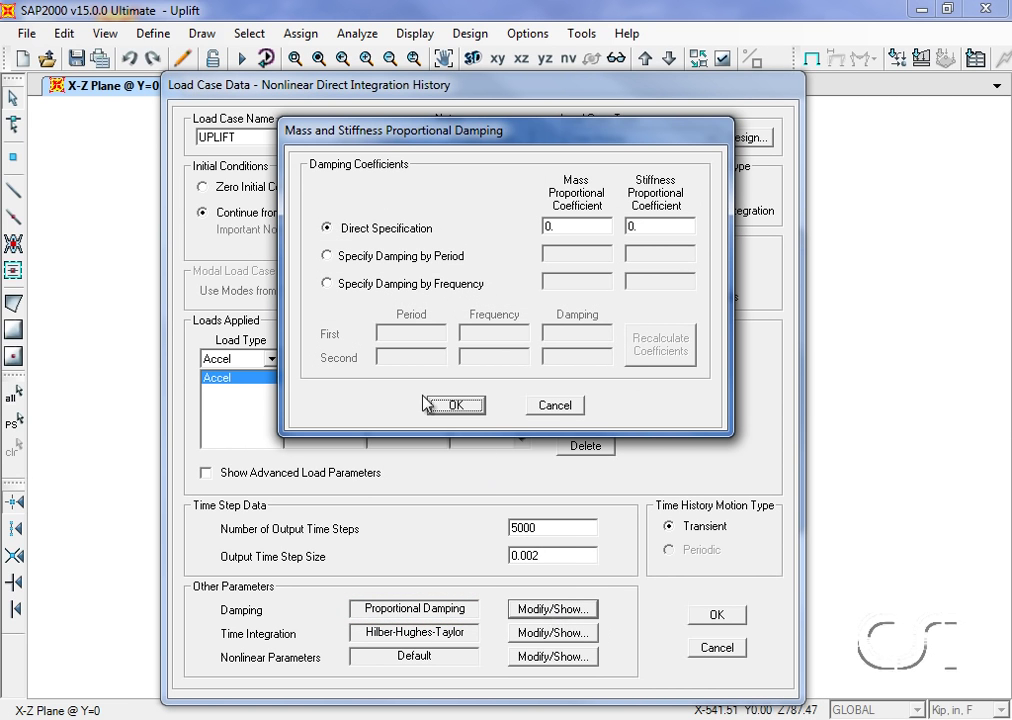
pyautogui.click(326, 257)
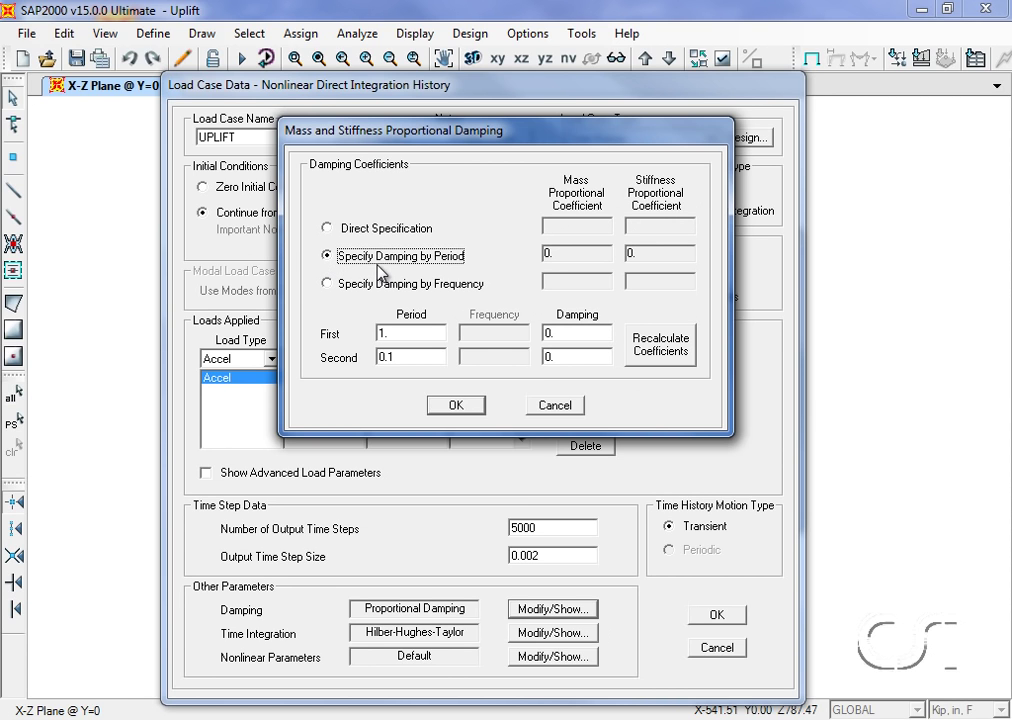
pyautogui.doubleClick(397, 334)
pyautogui.write('.98')
pyautogui.doubleClick(400, 356)
pyautogui.write('.28')
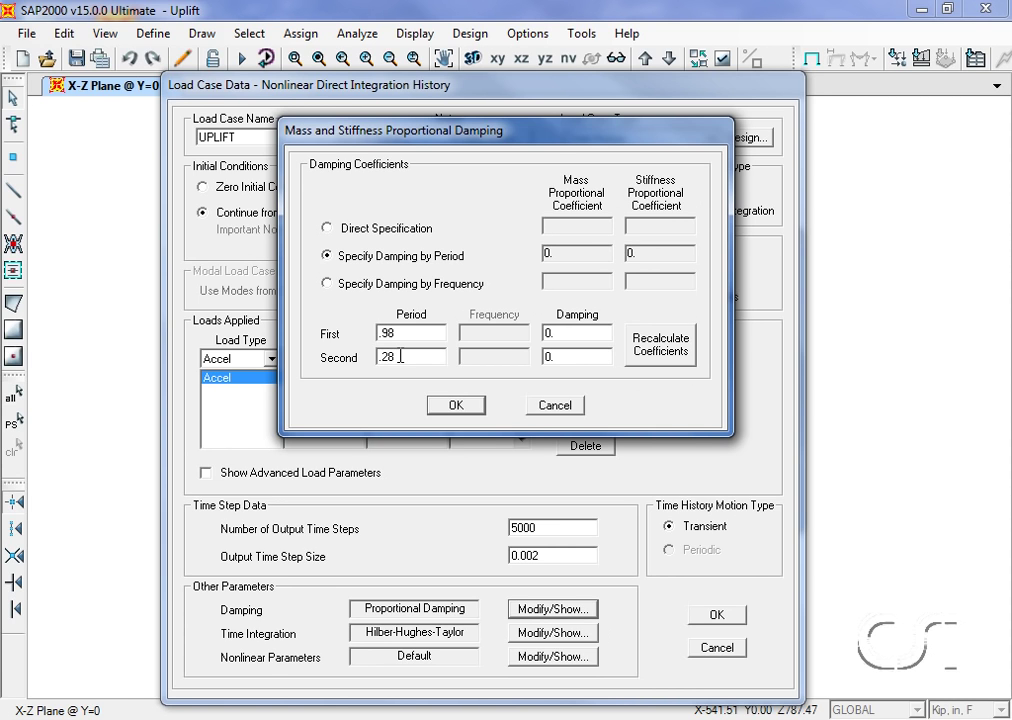
pyautogui.doubleClick(566, 334)
pyautogui.write('0.')
pyautogui.doubleClick(566, 355)
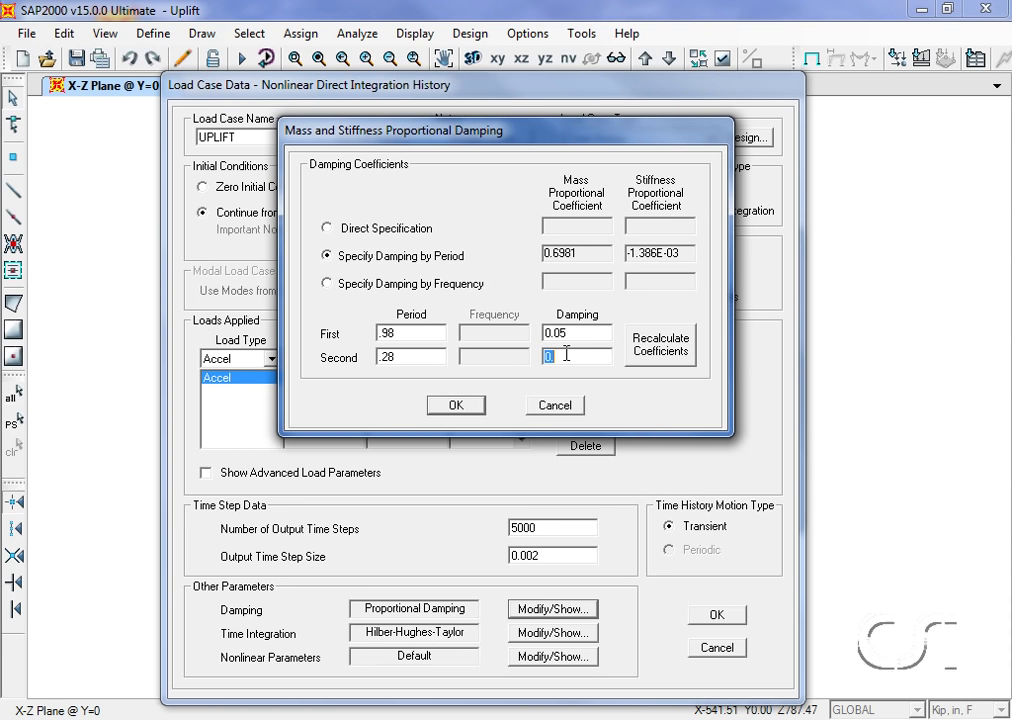
pyautogui.write('05')
pyautogui.click(646, 349)
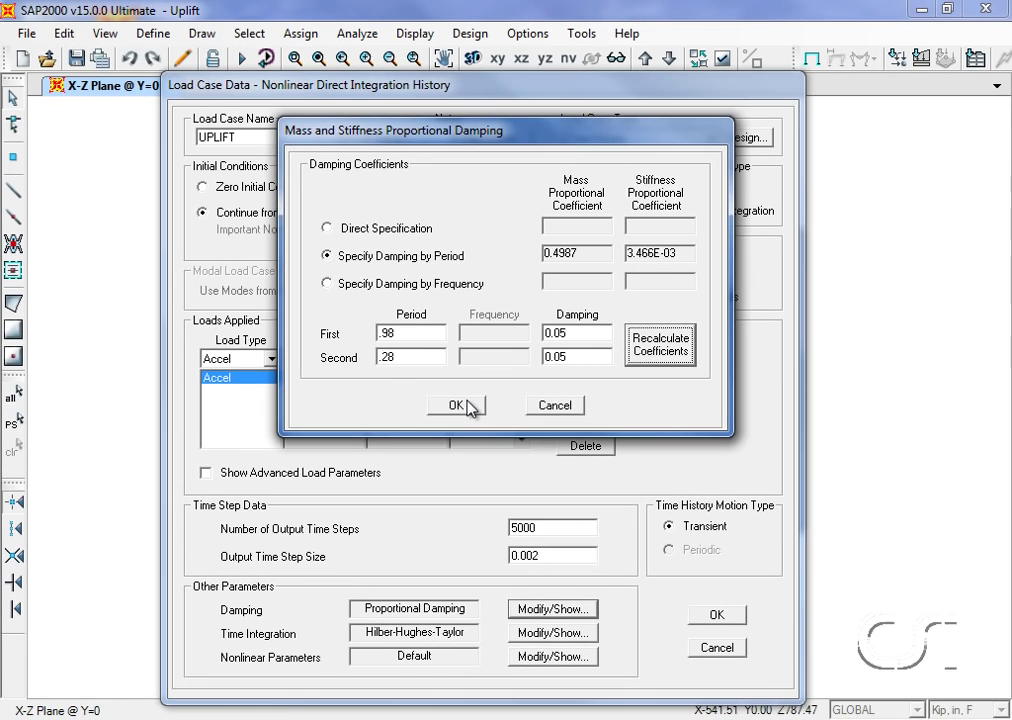
pyautogui.click(457, 405)
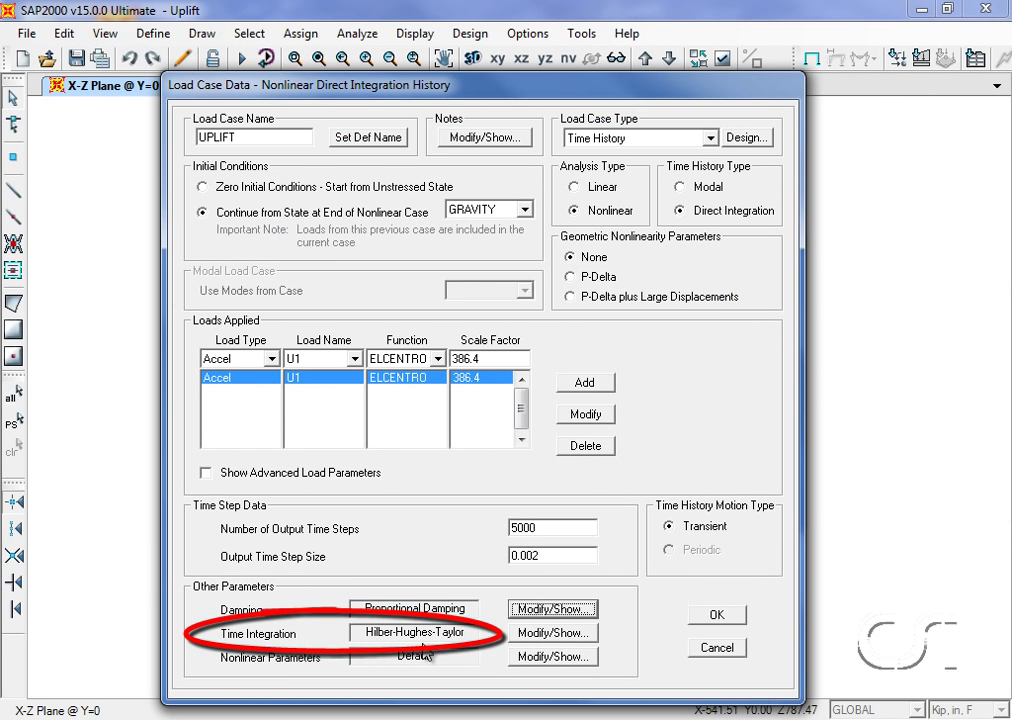
# Keep Hilber-Hughes-Taylor time integration and save the UPLIFT load case
pyautogui.click(540, 635)
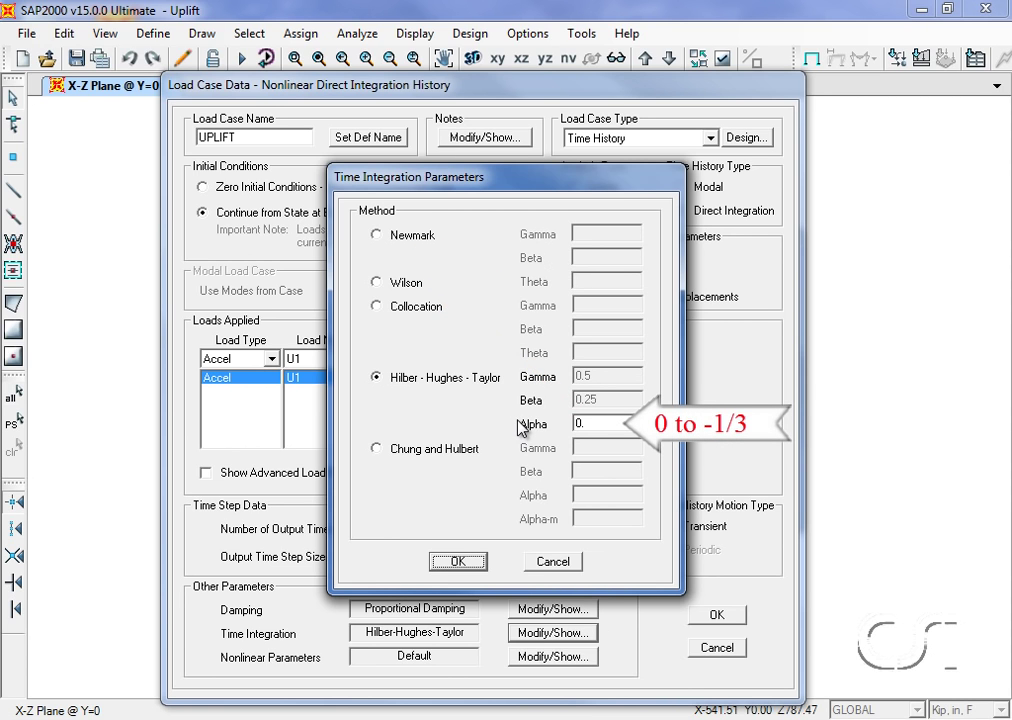
pyautogui.click(463, 561)
pyautogui.click(715, 614)
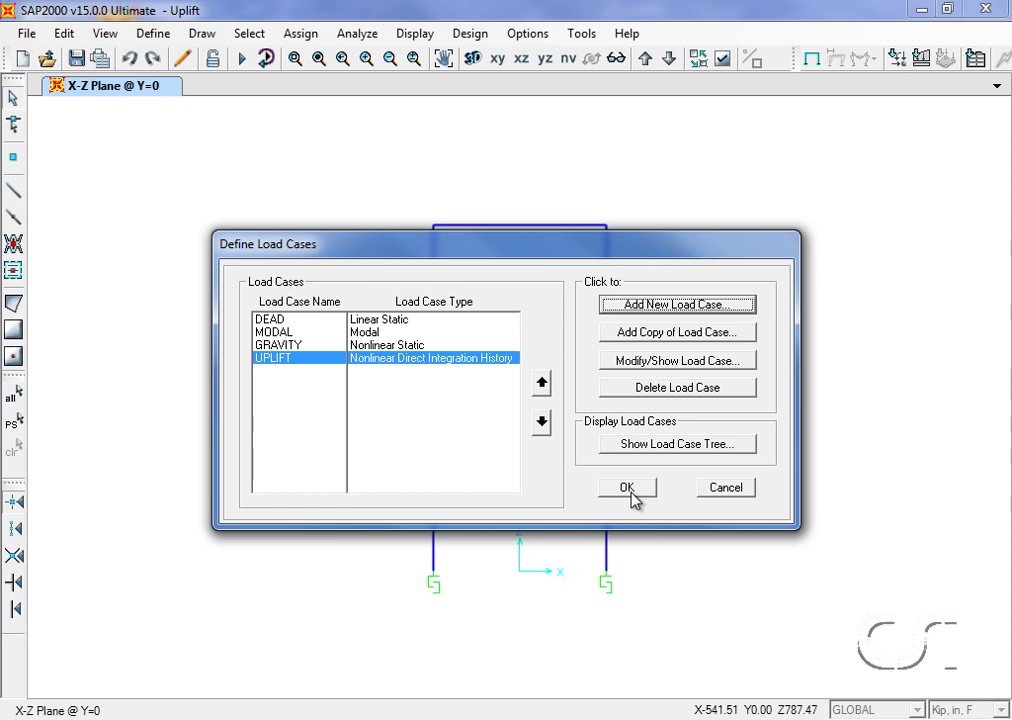
# Restrain both base joints in Translation 1 and 2 only, leaving Translation 3 free
pyautogui.click(627, 488)
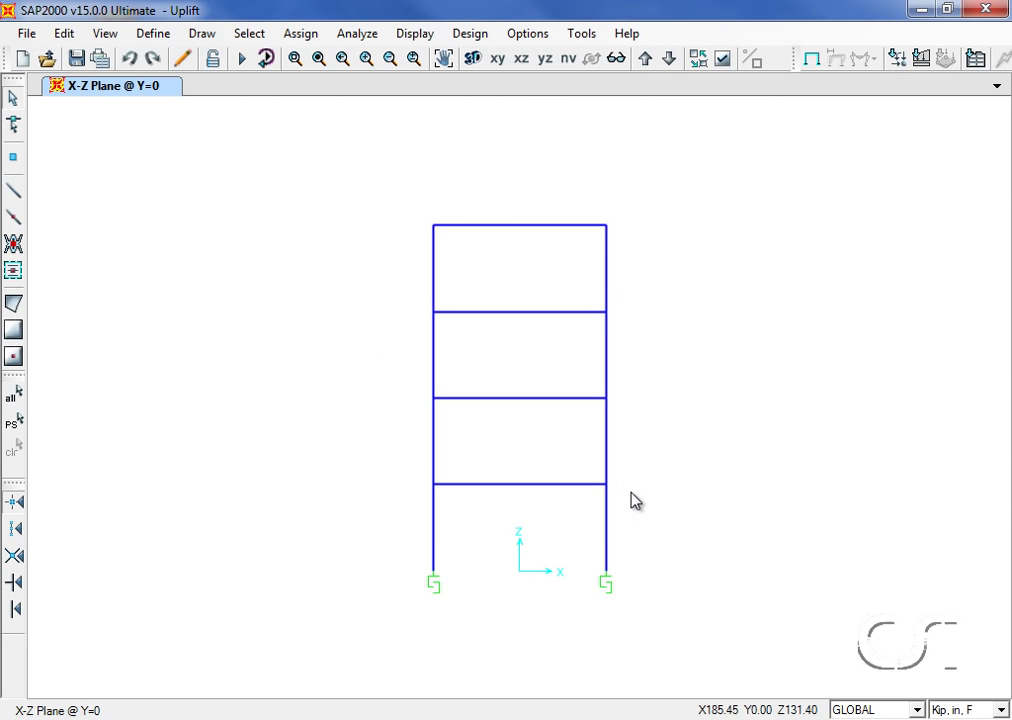
pyautogui.click(433, 568)
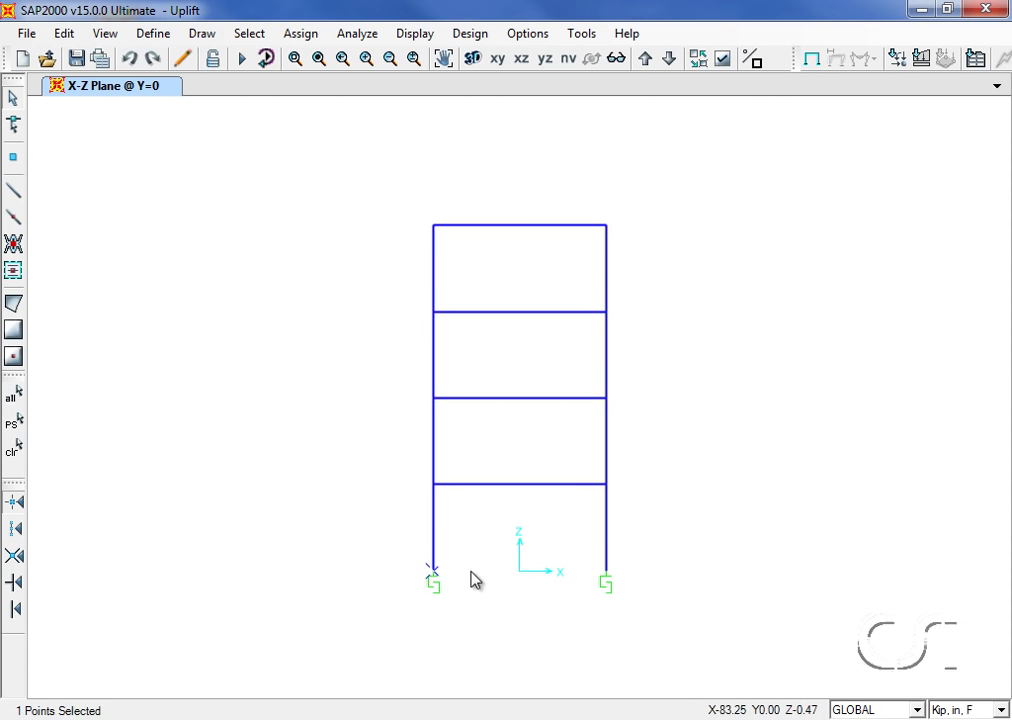
pyautogui.click(606, 572)
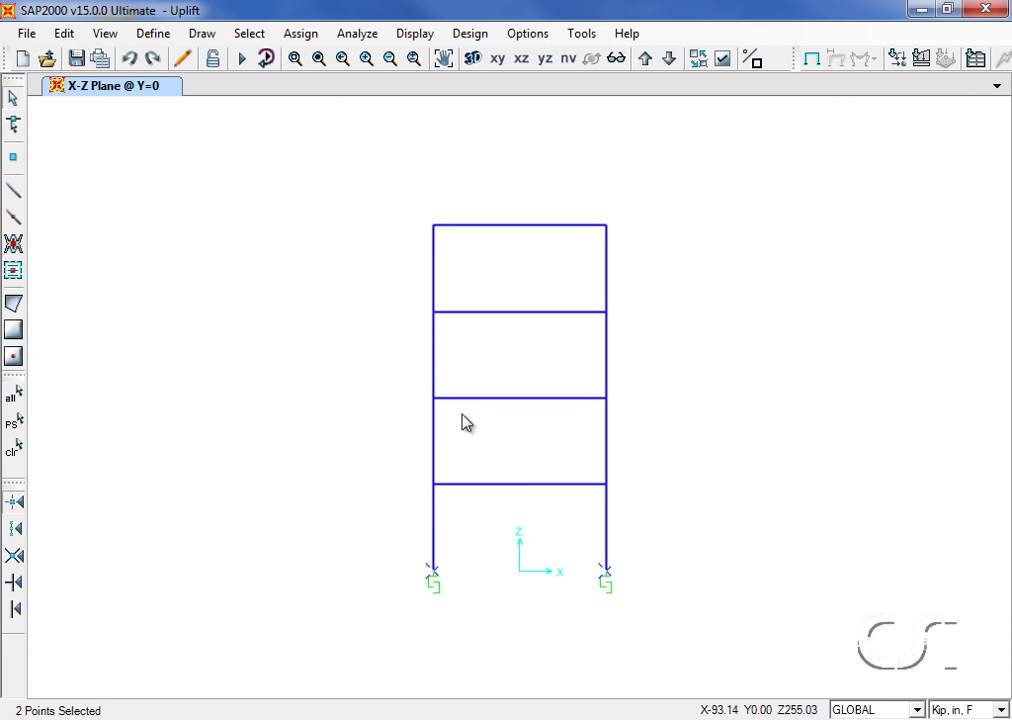
pyautogui.click(306, 36)
pyautogui.moveTo(353, 62)
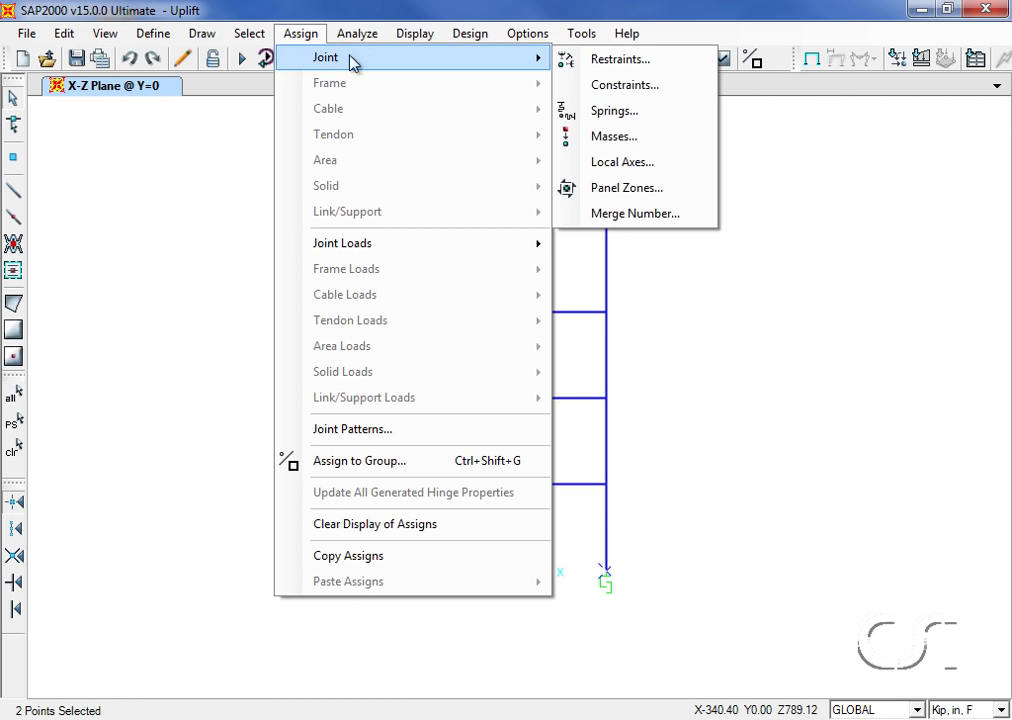
pyautogui.click(621, 62)
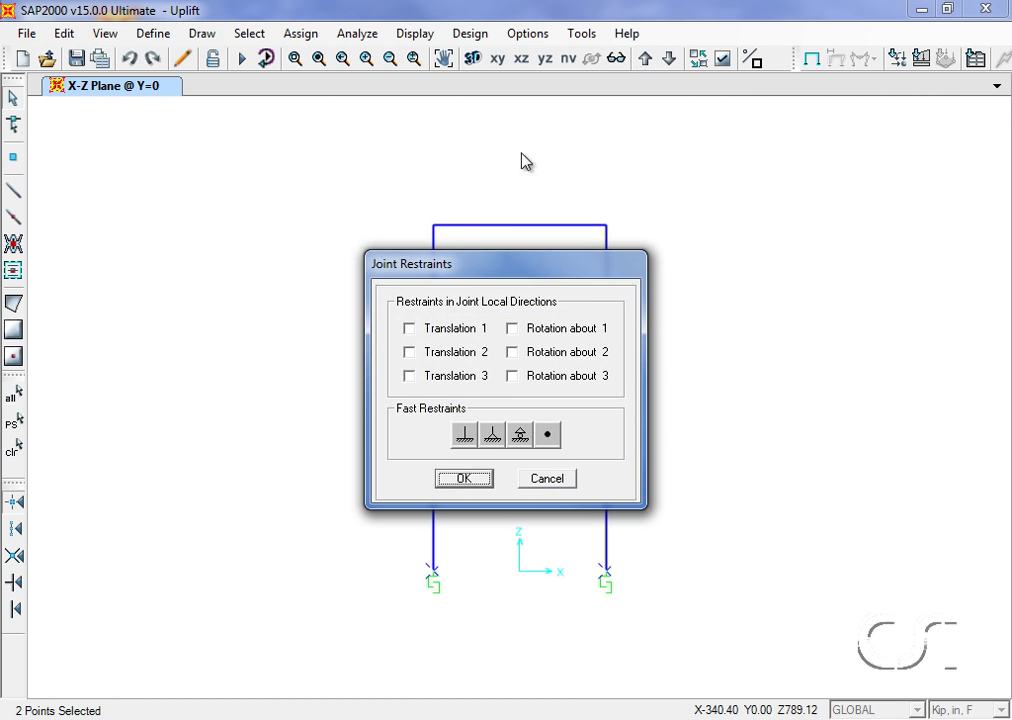
pyautogui.click(492, 434)
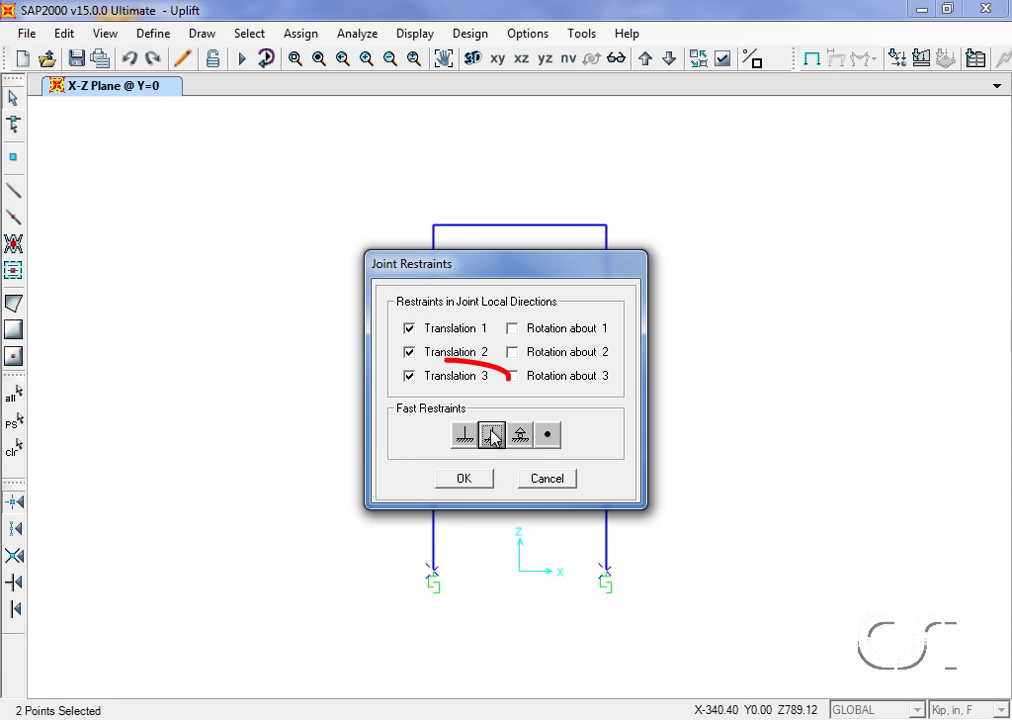
pyautogui.click(408, 377)
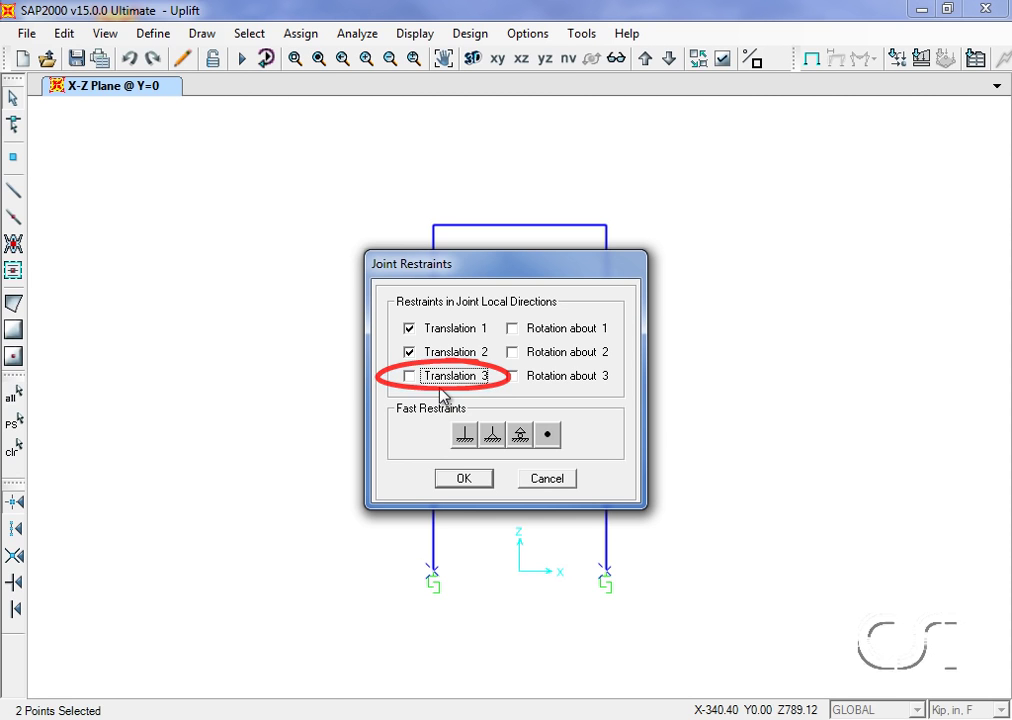
pyautogui.click(463, 479)
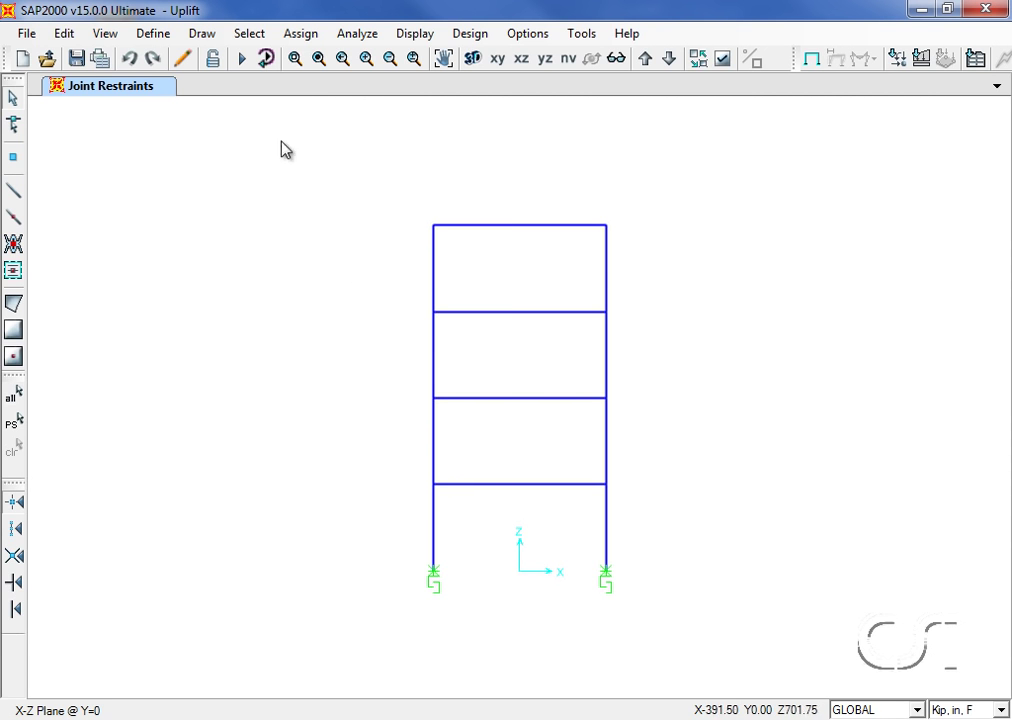
# Set DEAD and MODAL to Do Not Run and run the analysis
pyautogui.click(243, 59)
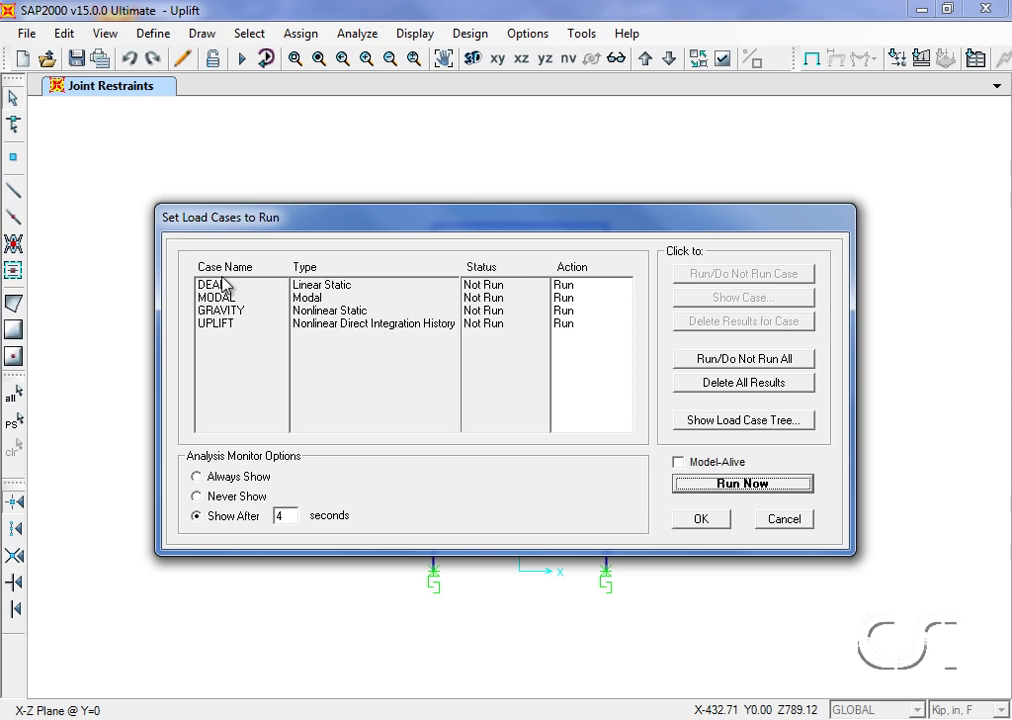
pyautogui.click(224, 289)
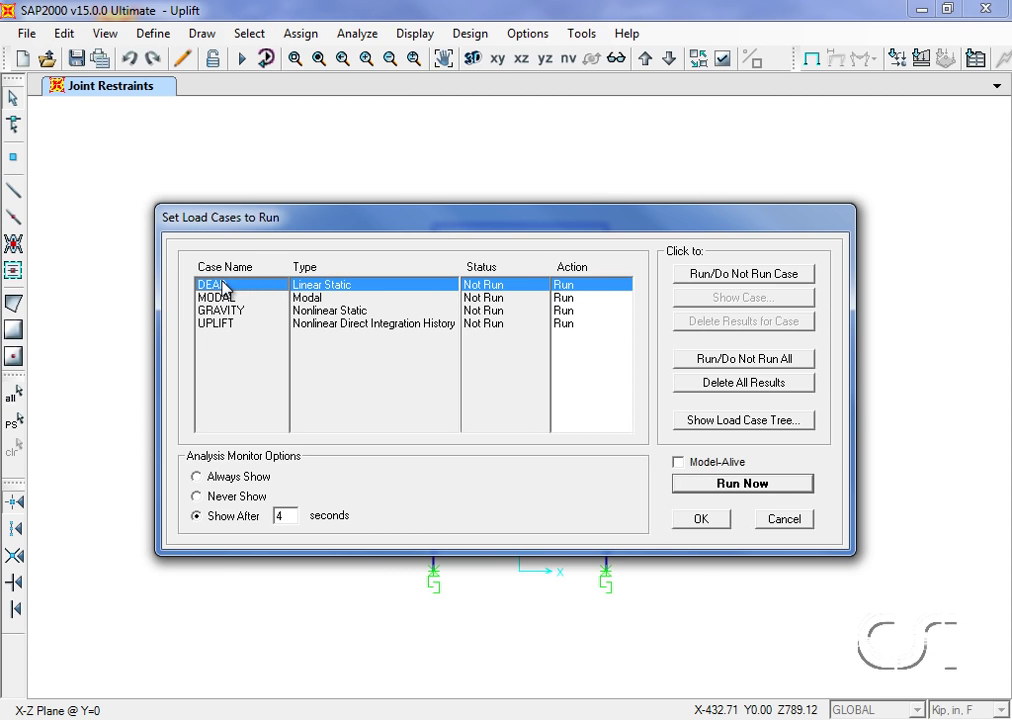
pyautogui.click(692, 277)
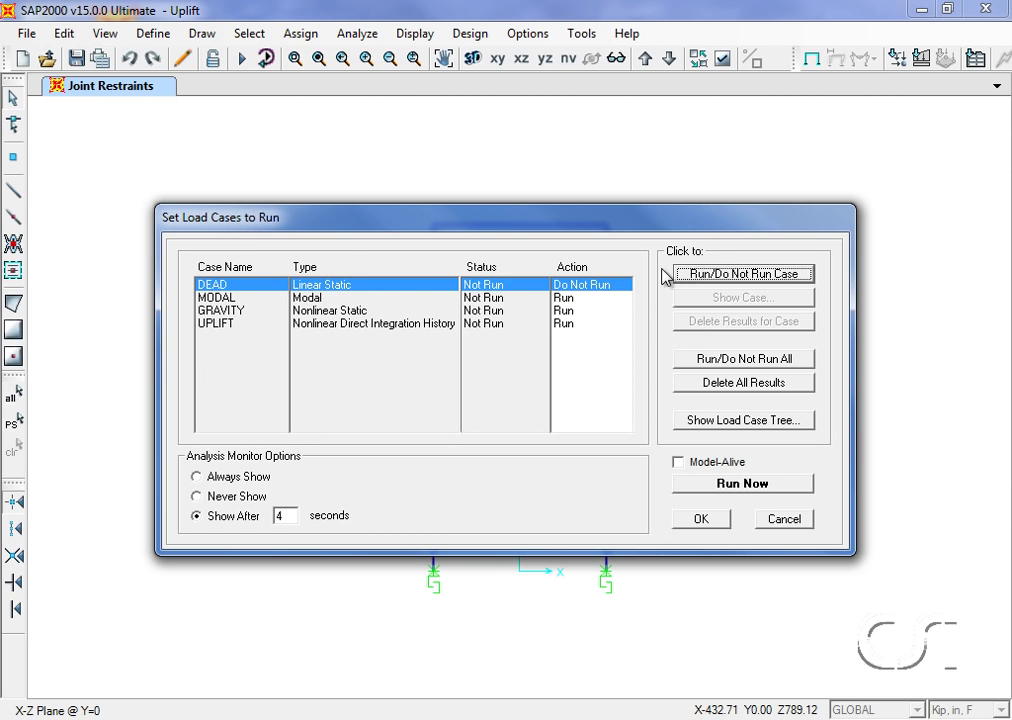
pyautogui.click(256, 297)
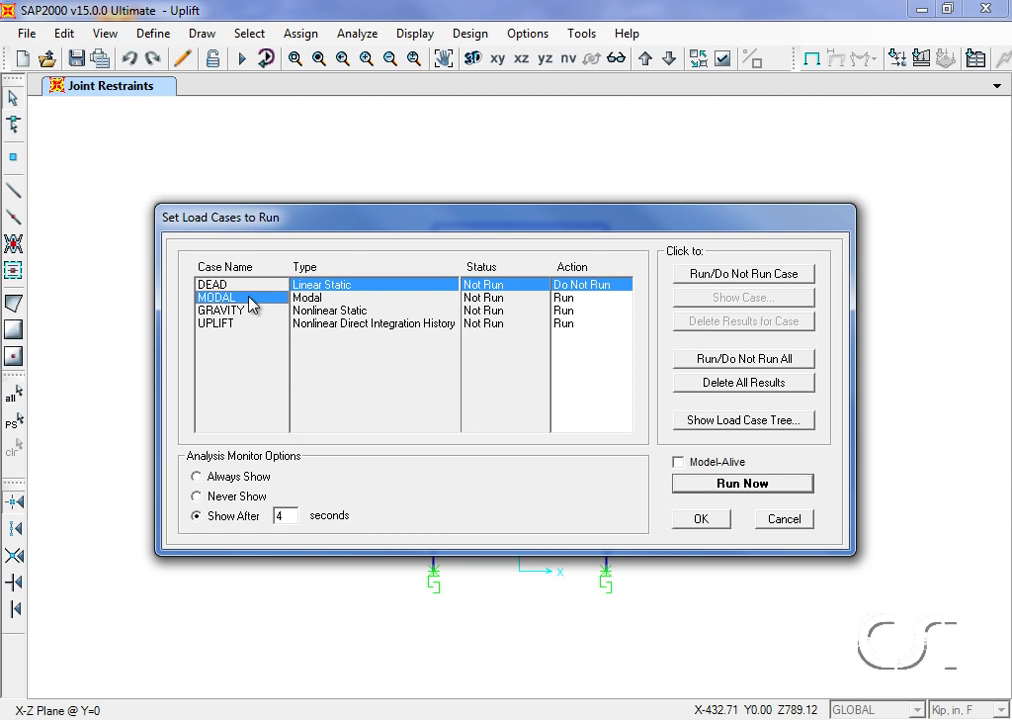
pyautogui.click(703, 276)
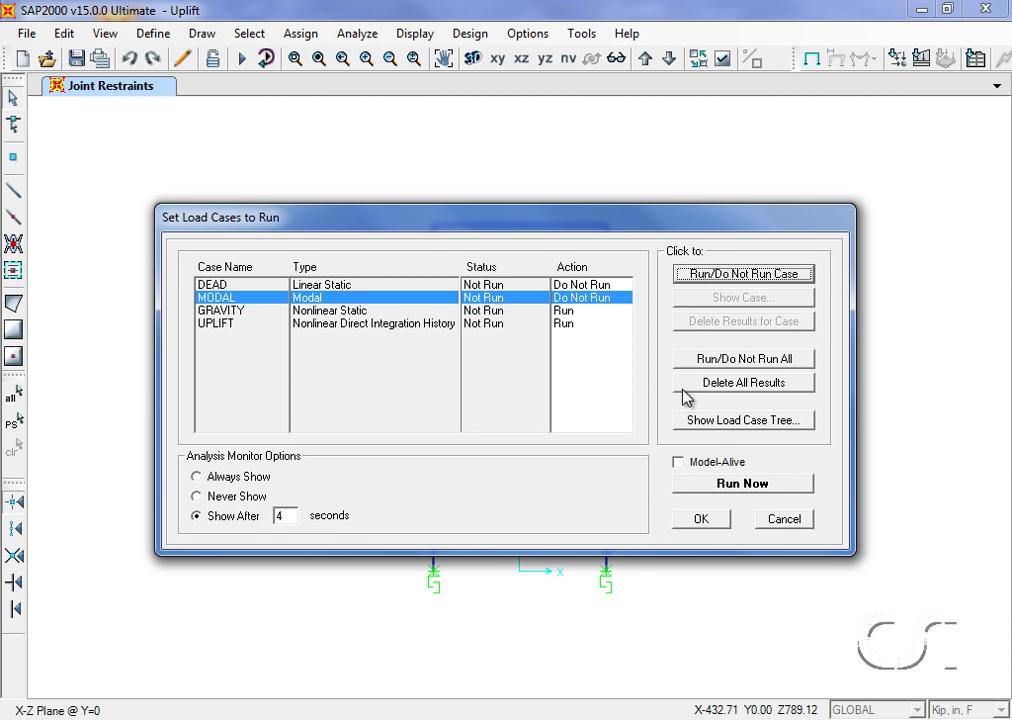
pyautogui.click(727, 488)
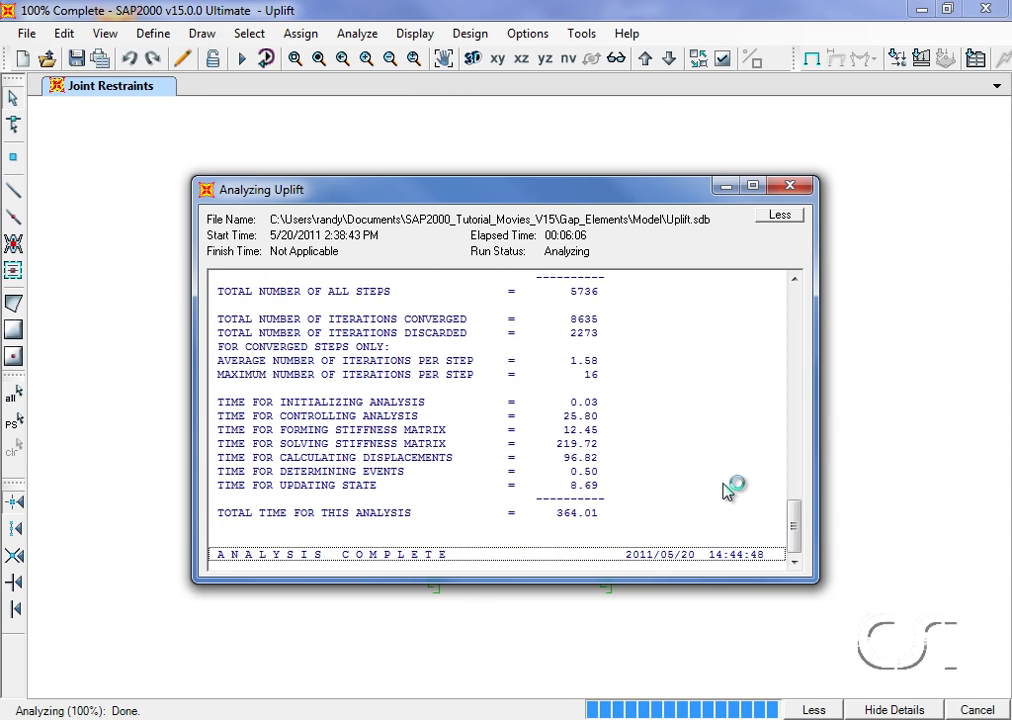
# Display the GRAVITY axial force diagram for the frames
pyautogui.click(414, 34)
pyautogui.moveTo(409, 193)
pyautogui.click(675, 216)
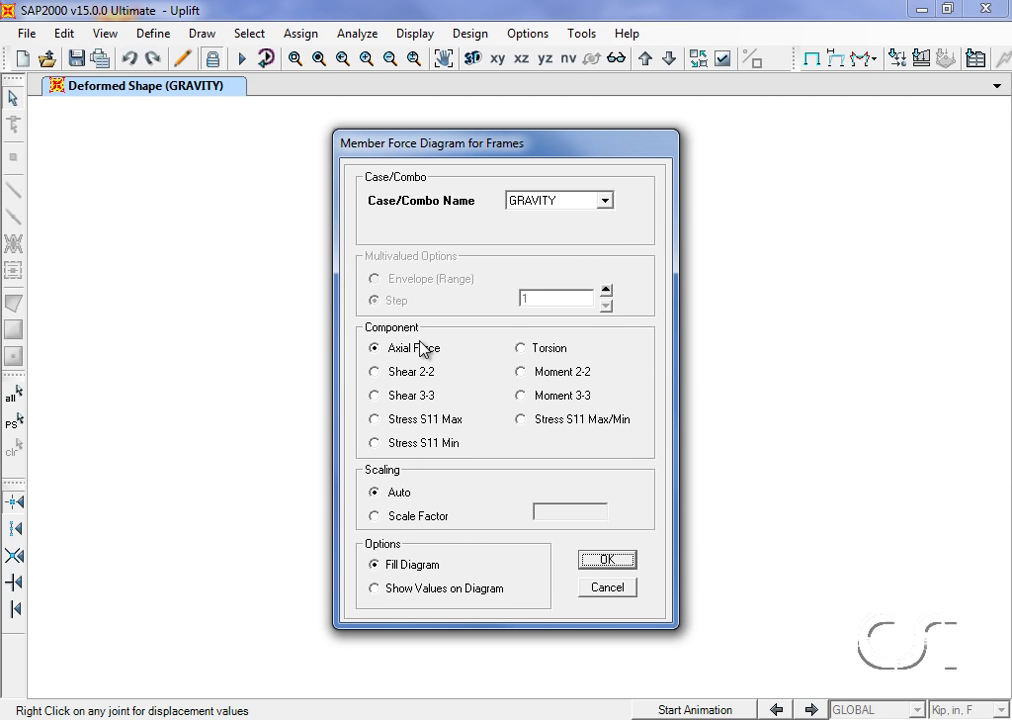
pyautogui.click(621, 563)
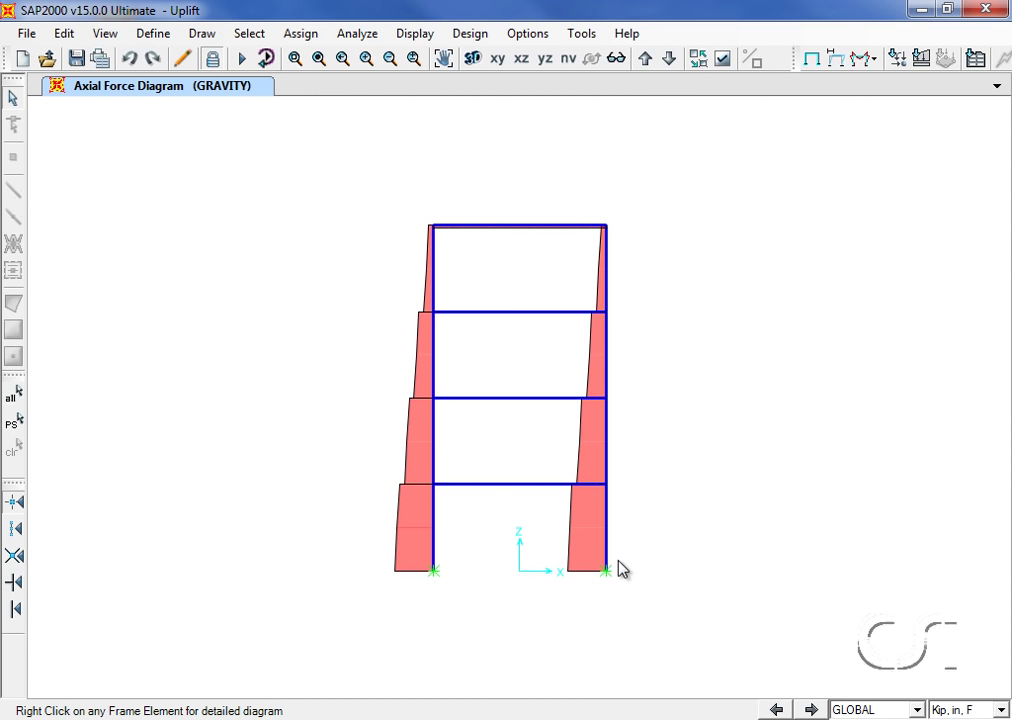
# Display the deformed shape for the UPLIFT case
pyautogui.click(420, 40)
pyautogui.click(450, 166)
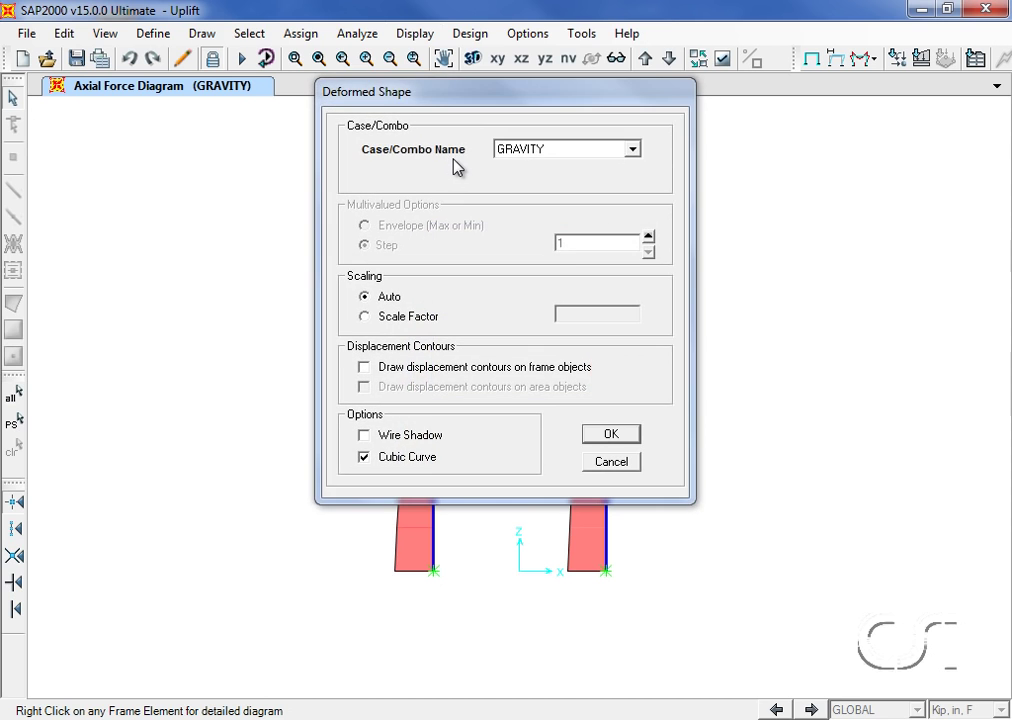
pyautogui.click(524, 152)
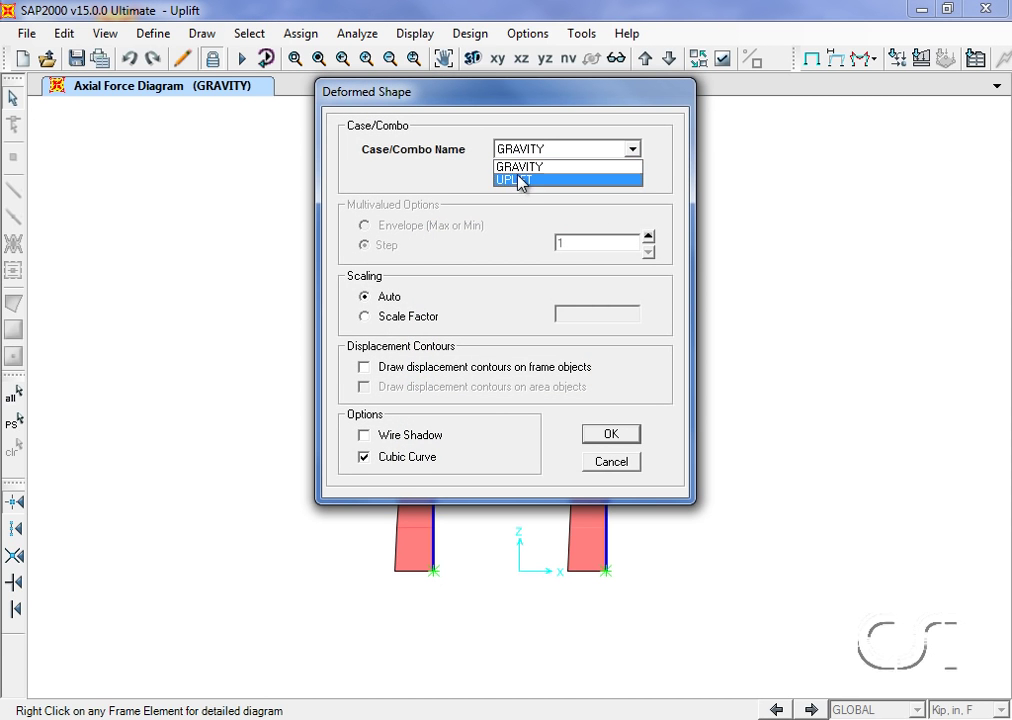
pyautogui.click(519, 181)
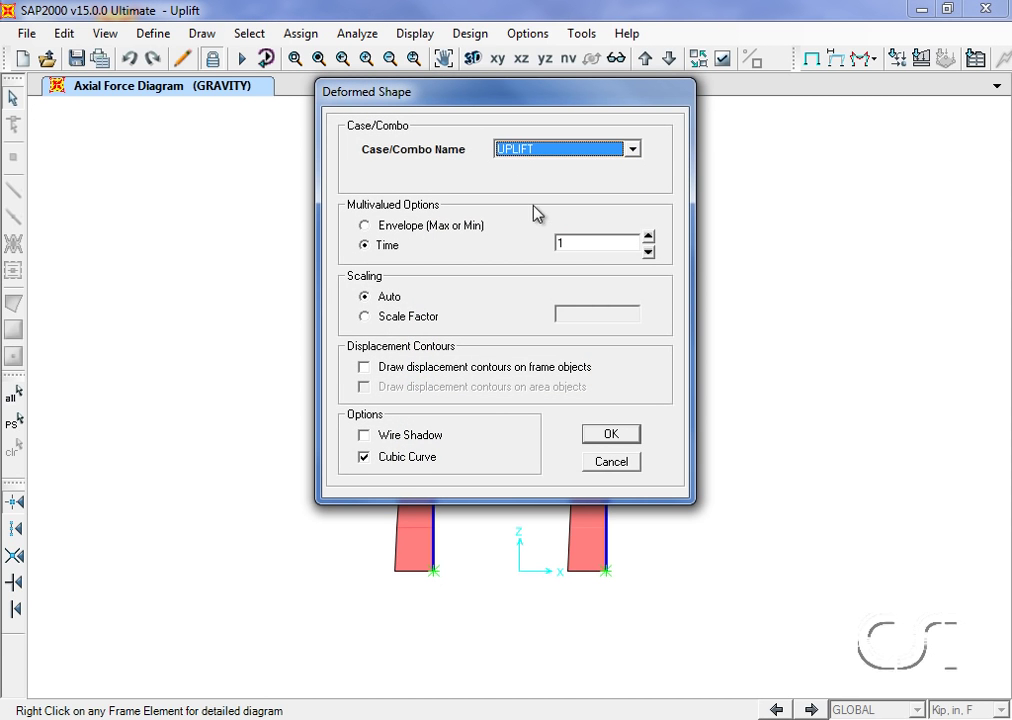
pyautogui.click(611, 436)
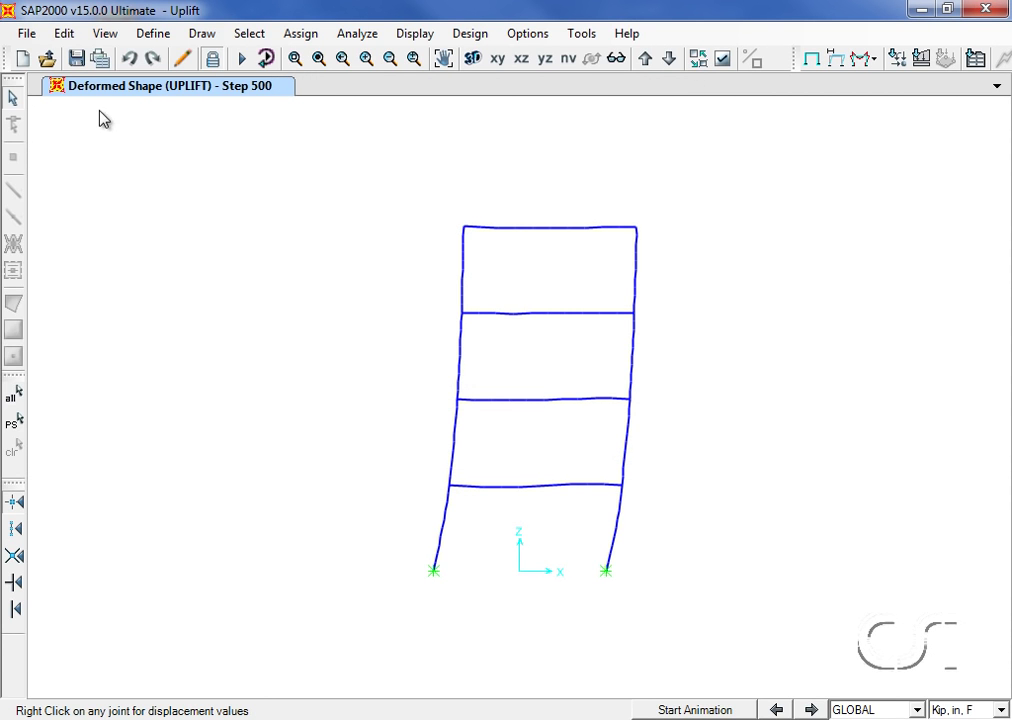
# Create a multi-step animation video of the UPLIFT case, saved as Uplift in the model folder, uncompressed full frames
pyautogui.click(27, 34)
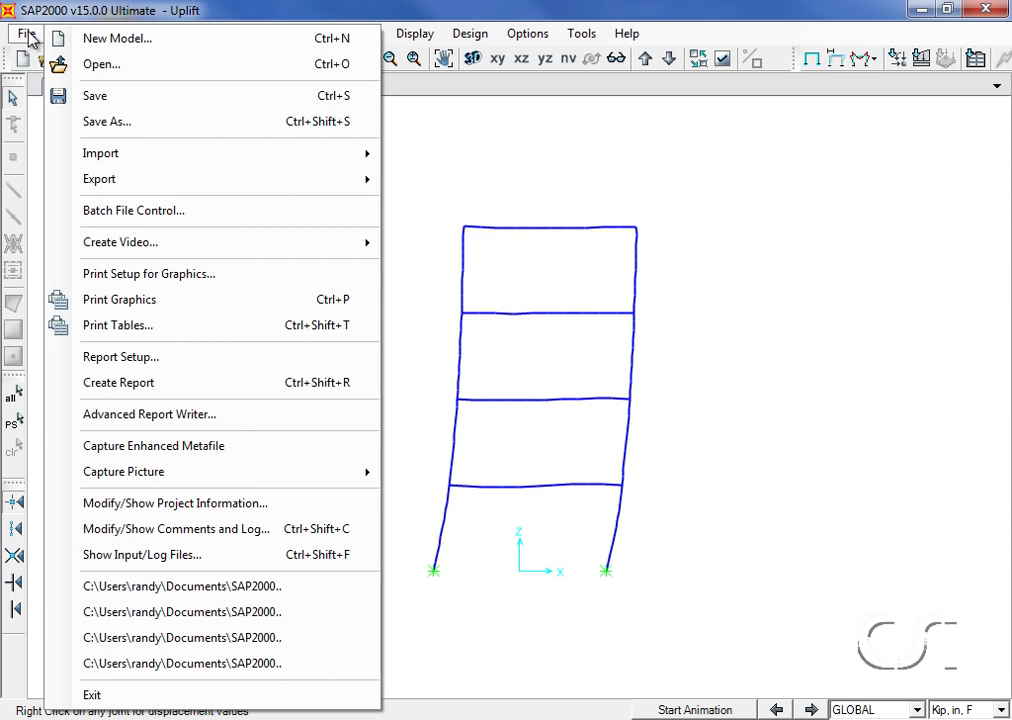
pyautogui.moveTo(148, 250)
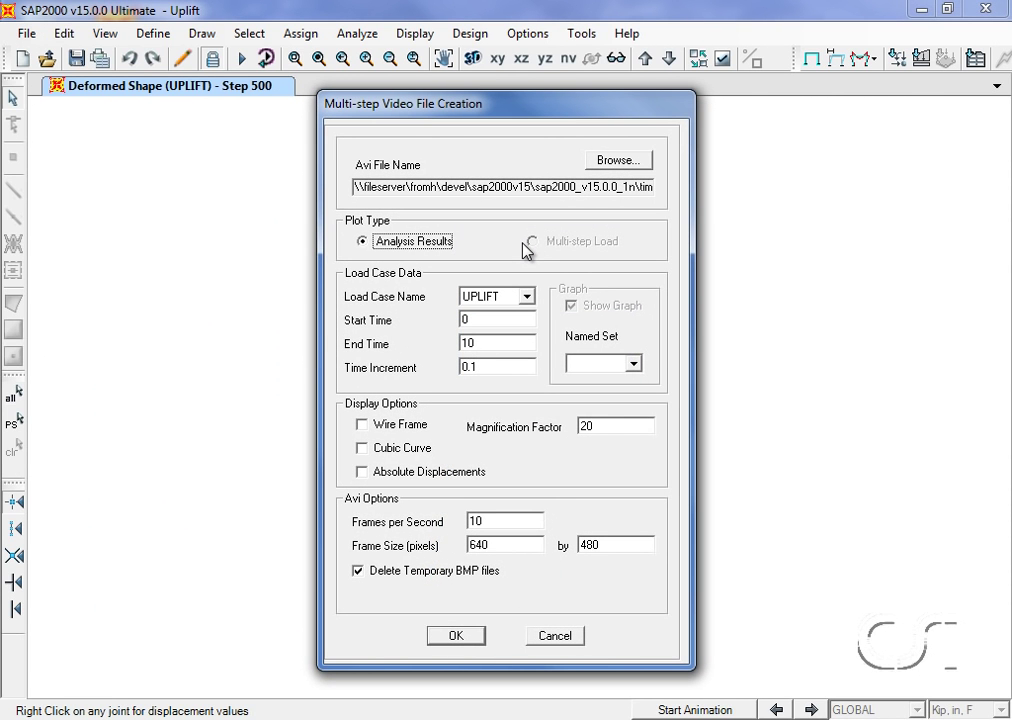
pyautogui.click(632, 163)
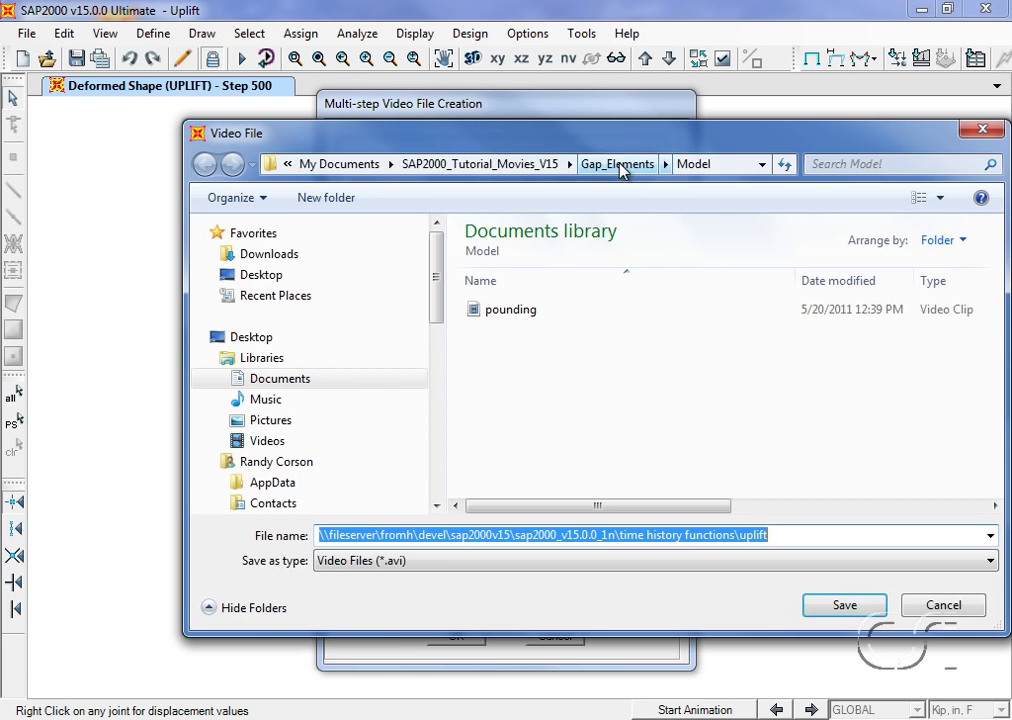
pyautogui.write('Uplift')
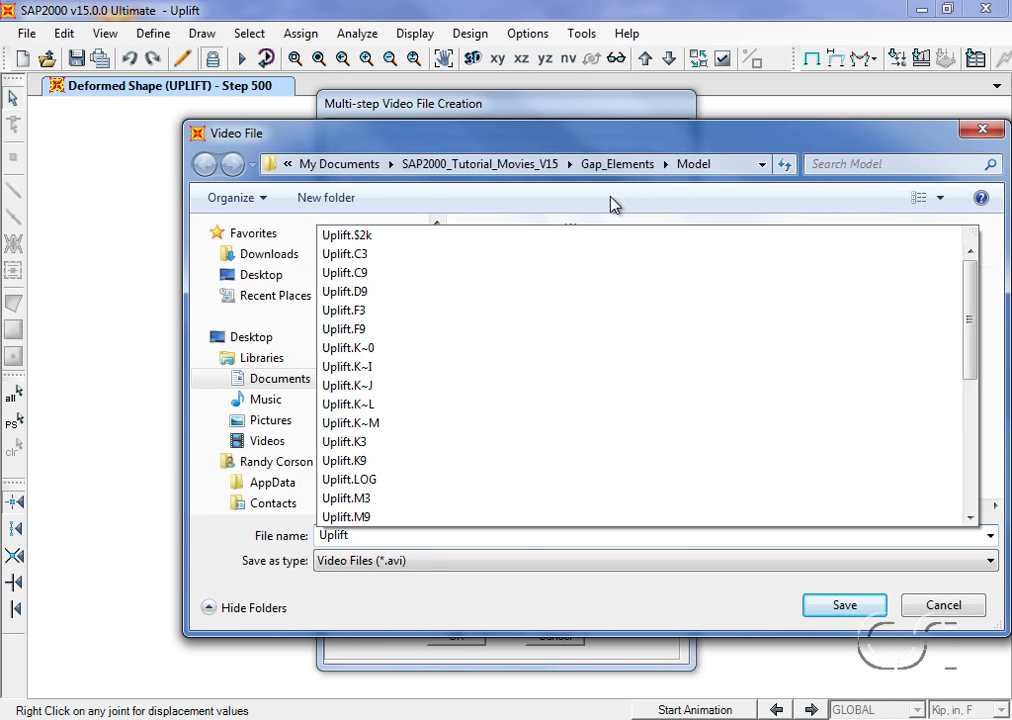
pyautogui.click(845, 606)
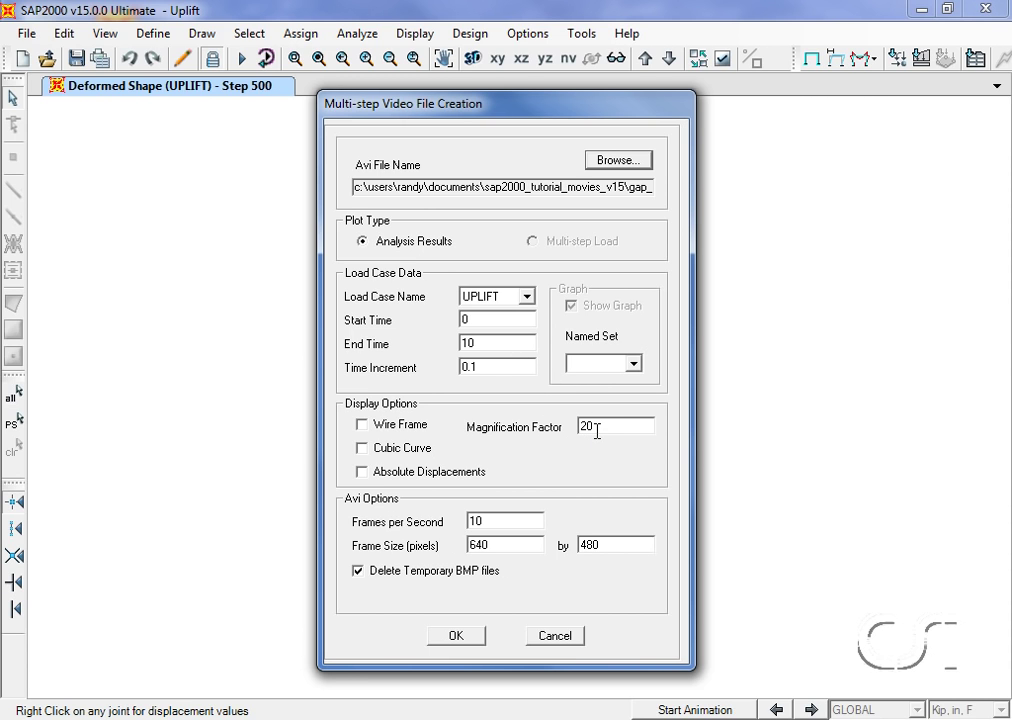
pyautogui.click(452, 637)
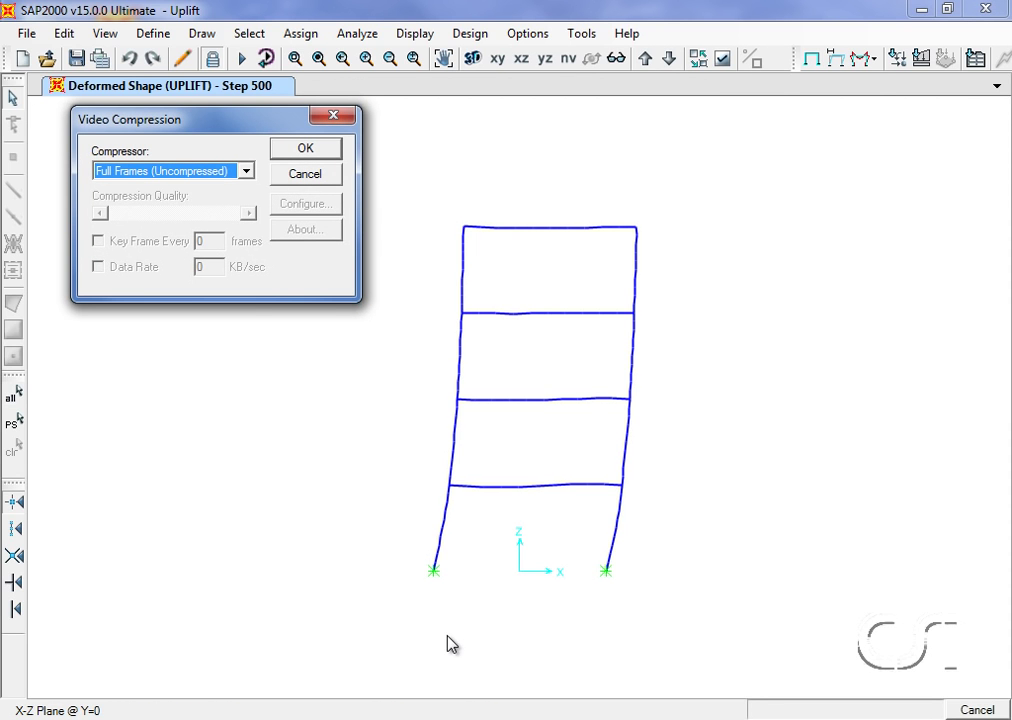
pyautogui.click(313, 152)
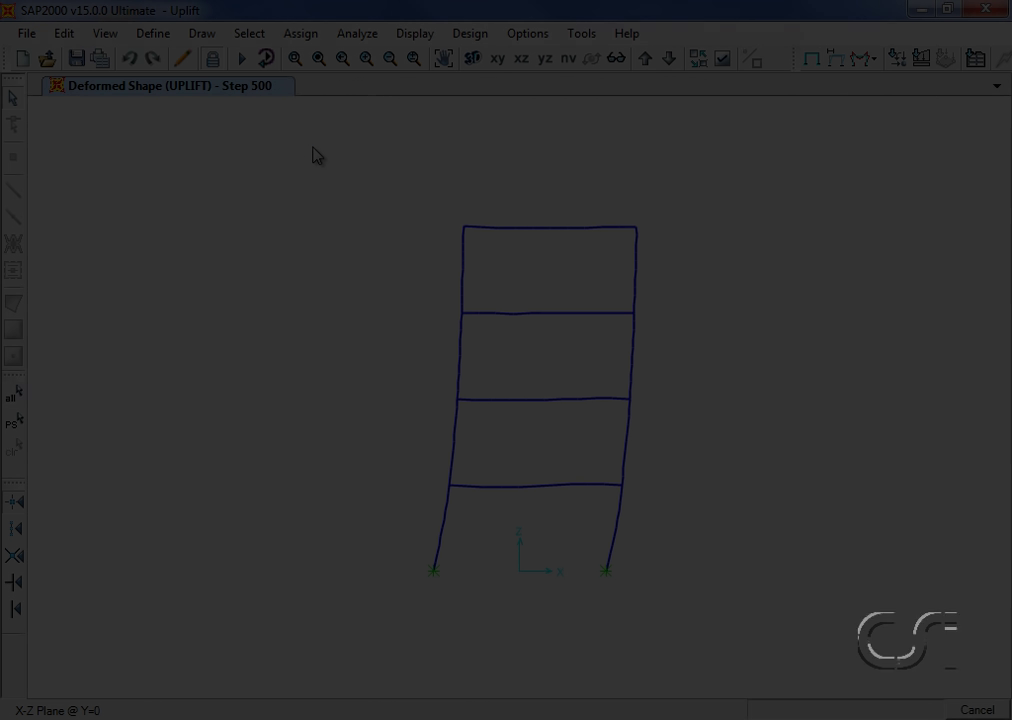